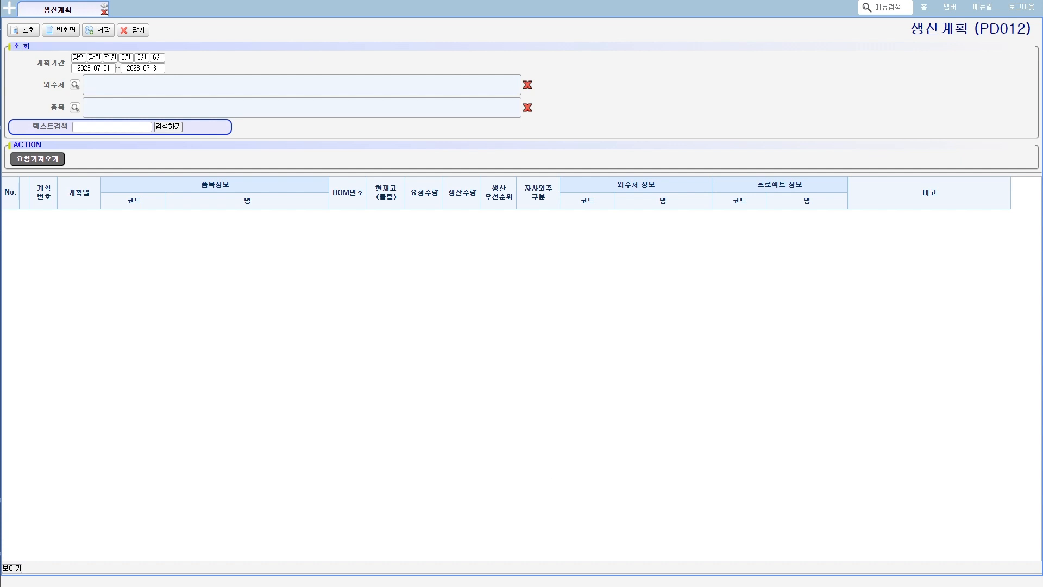
- Switch to a blank Notepad window, resize it, and start the process flow with "제품생산요청 -> 제품생산계획 ->"
left_click_drag(468, 586, 475, 229)
left_click_drag(688, 476, 938, 532)
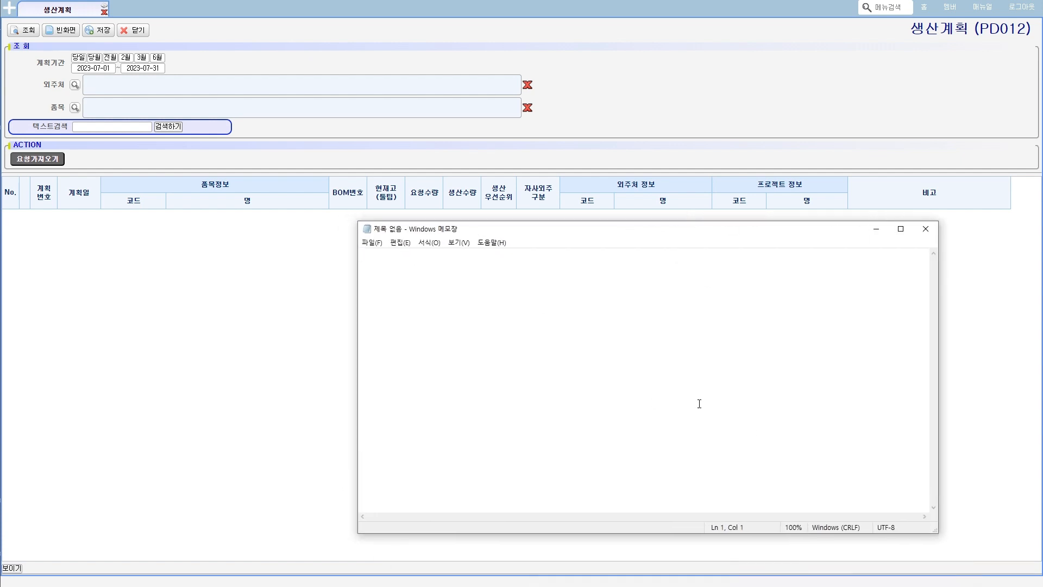
type("제품")
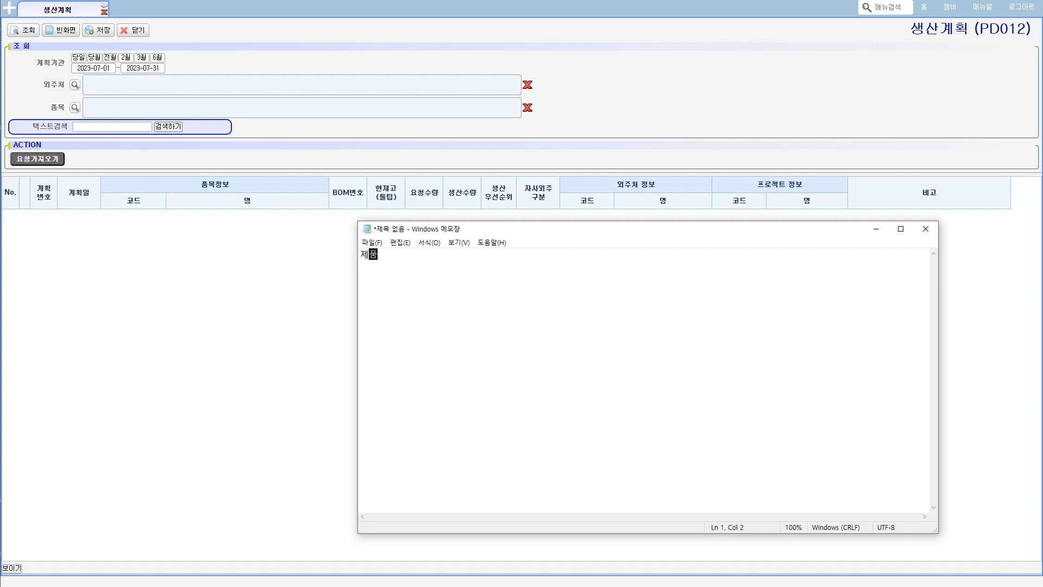
type("생산요청 -> 제품생산겡")
type("획 ->")
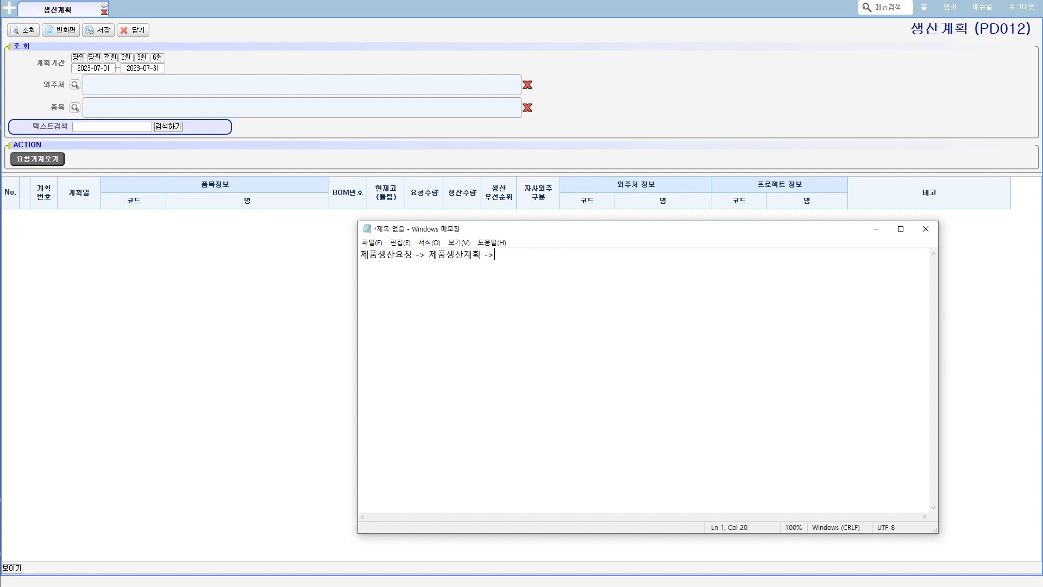
type(" MRP -> 구매요청 -> 구매바발줄 ->")
- Extend the flow with "MRP -> 구매요청 -> 구매발주 -> 구매발주"
key("BackSpace")
key("BackSpace")
key("BackSpace")
key("BackSpace")
type("주 ->구매발주")
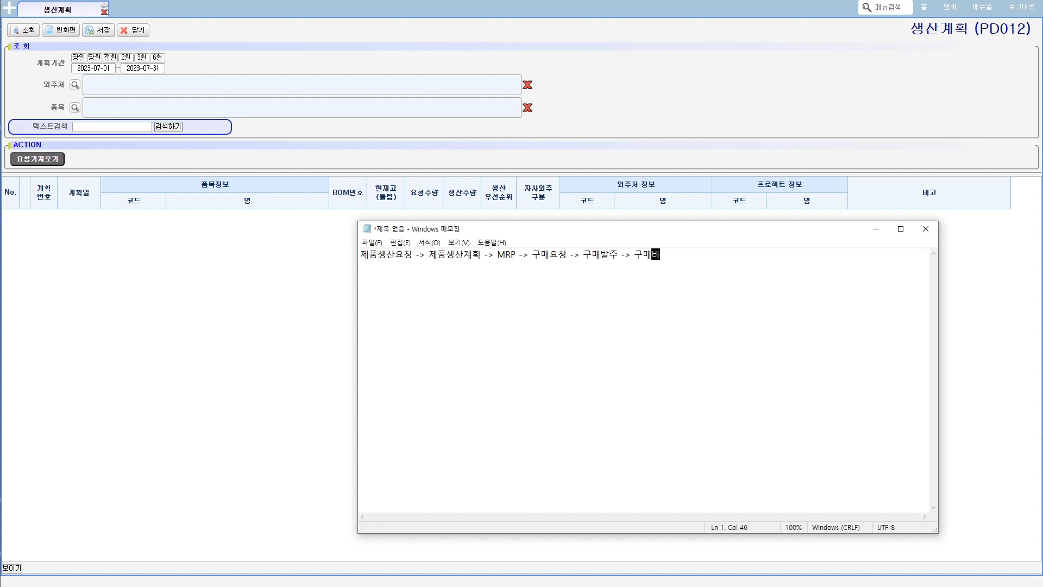
type(" 승지")
type("인 ->")
type(" 입")
type("하등록")
type(" ->")
- Continue the flow on the same line with "승인 -> 입하등록 -> QC요청"
type("QC요청")
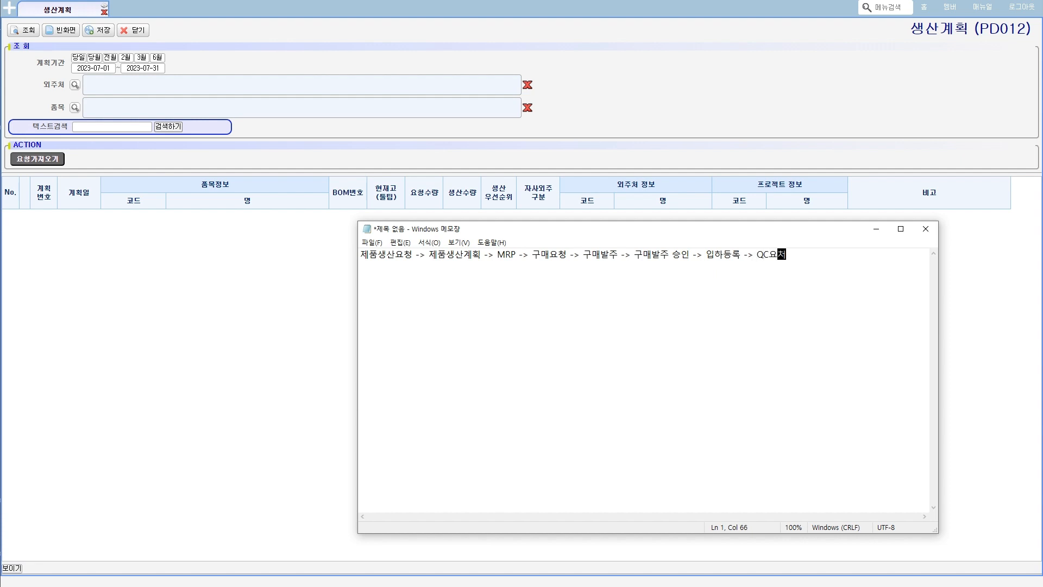
type("  -> QC승ㅇ")
- Finish the flow with "-> QC처리" and, on a new line below, "-> 구매입고"
key("BackSpace")
type("처리")
key("Return")
type("-> 구매입고")
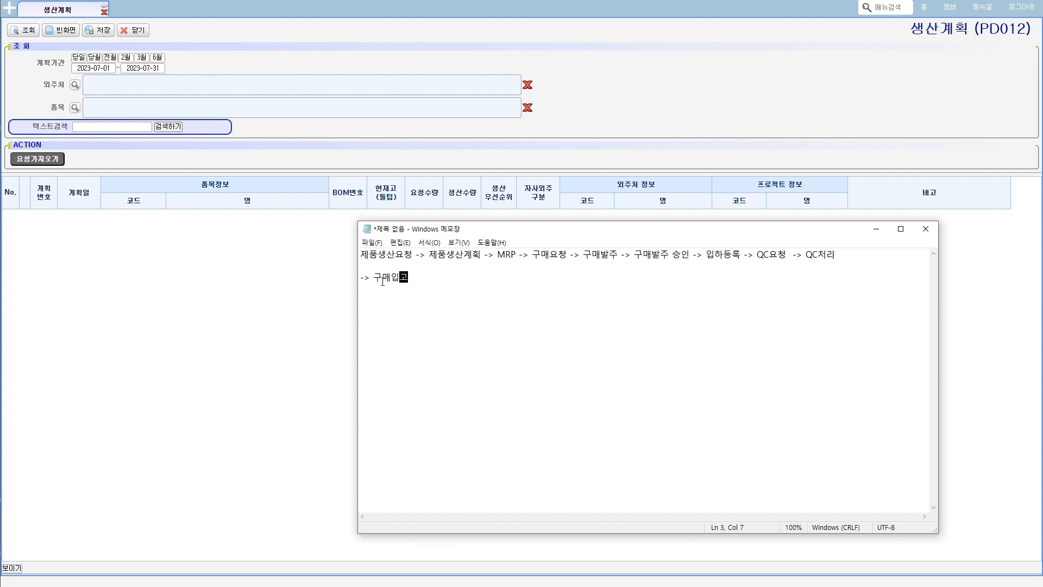
- Go over the written flow, highlighting the parts from 입하등록, from 구매발주 and around 제품생산계획
mouse_move(388, 280)
left_mouse_down()
mouse_move(362, 277)
mouse_move(399, 290)
left_mouse_up()
key("Escape")
left_click_drag(706, 255, 721, 276)
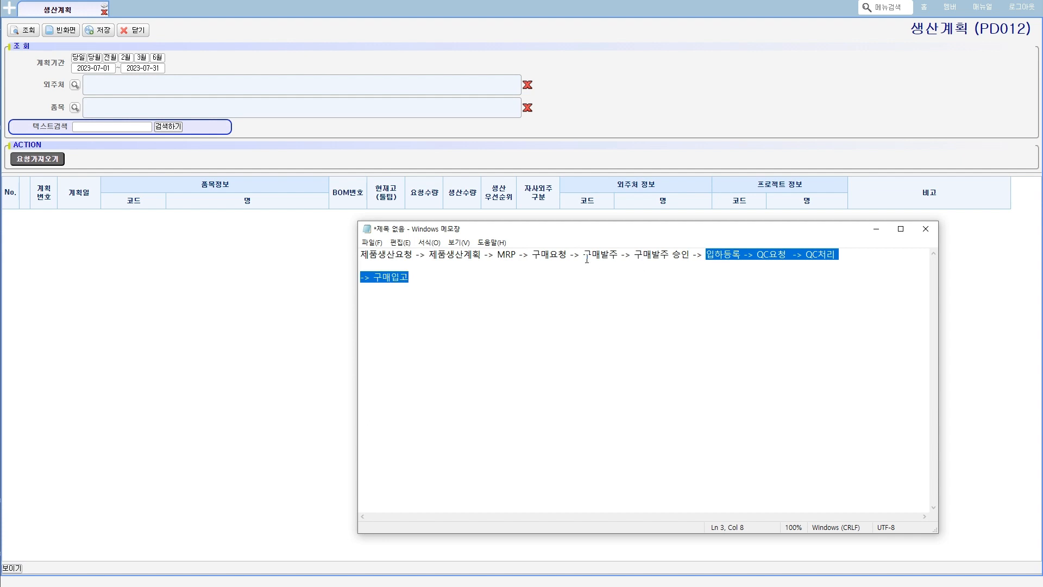
left_click_drag(581, 255, 587, 273)
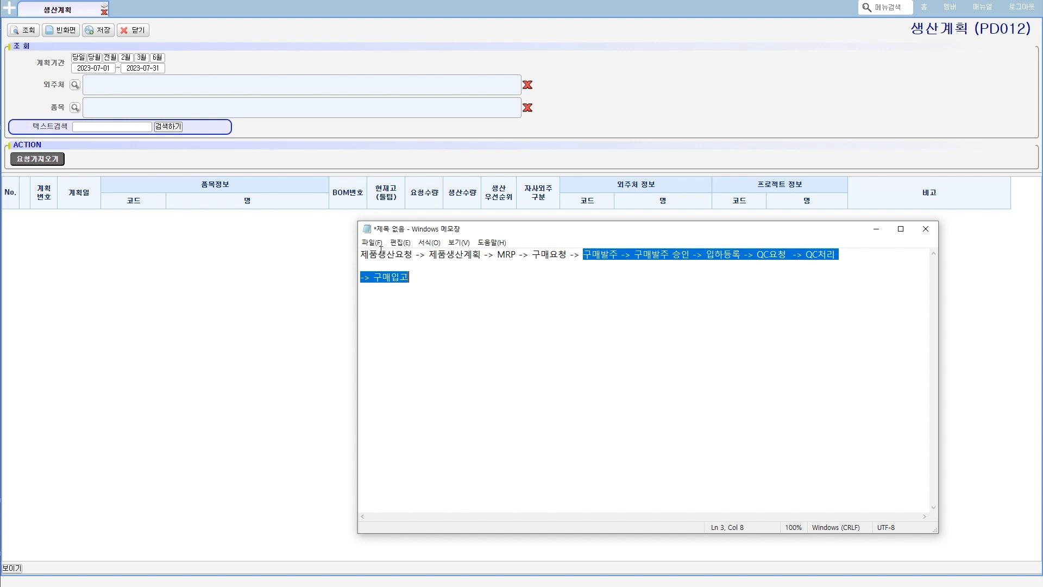
left_click_drag(420, 254, 432, 290)
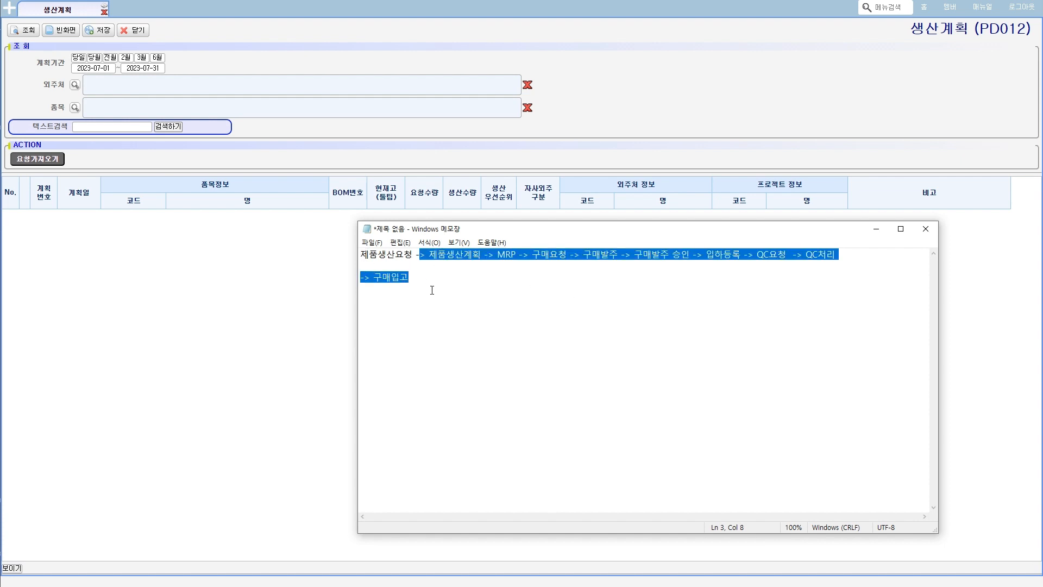
left_click(431, 290)
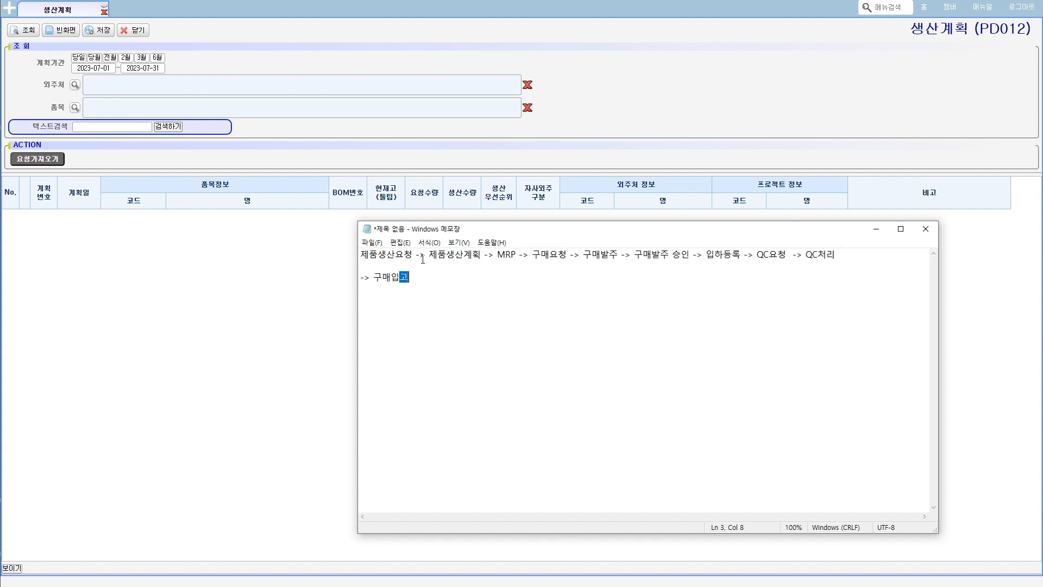
left_click_drag(425, 254, 463, 255)
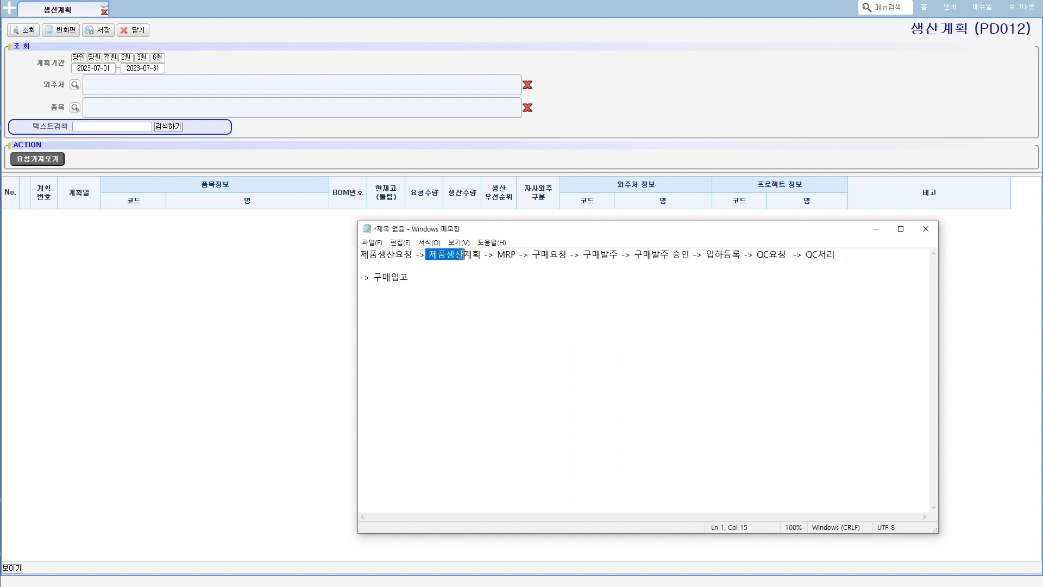
- Switch back to the ERP's 생산계획 screen, set the plan period's end date to 2023-09-20 and query the production plans
left_click(285, 269)
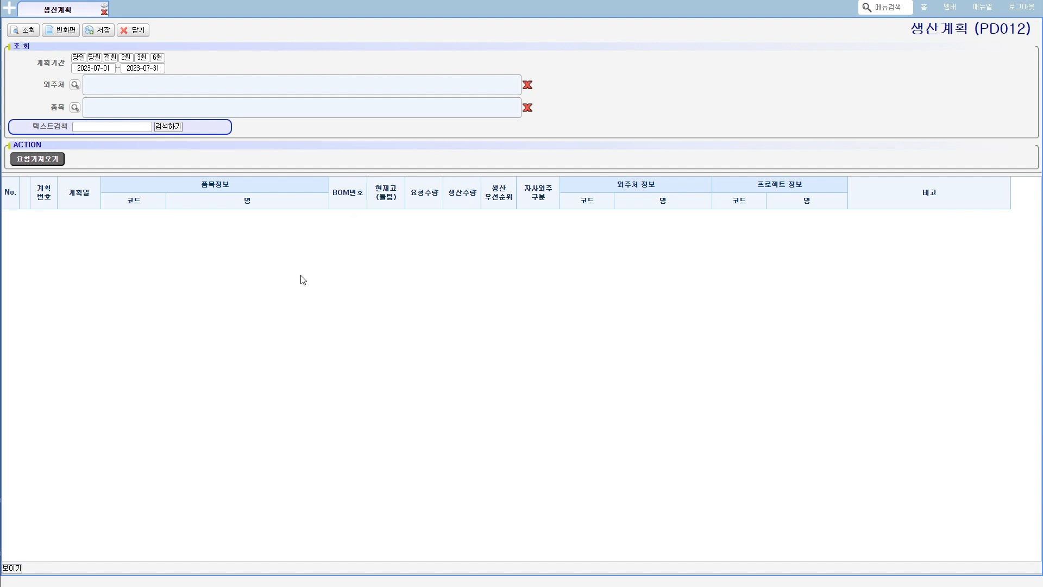
left_click(22, 31)
left_click(517, 317)
left_click(143, 68)
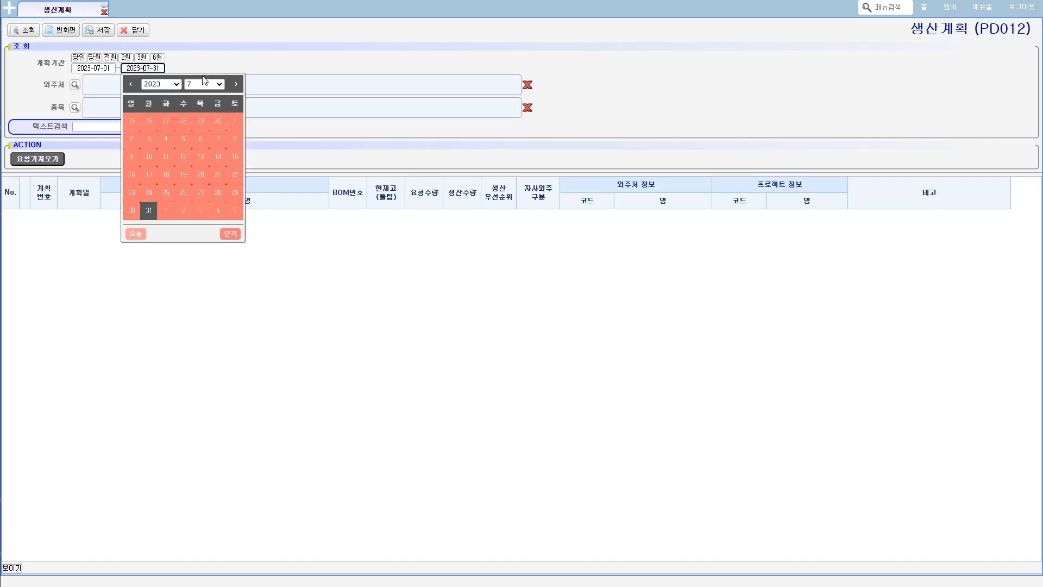
left_click(235, 85)
left_click(235, 85)
left_click(201, 175)
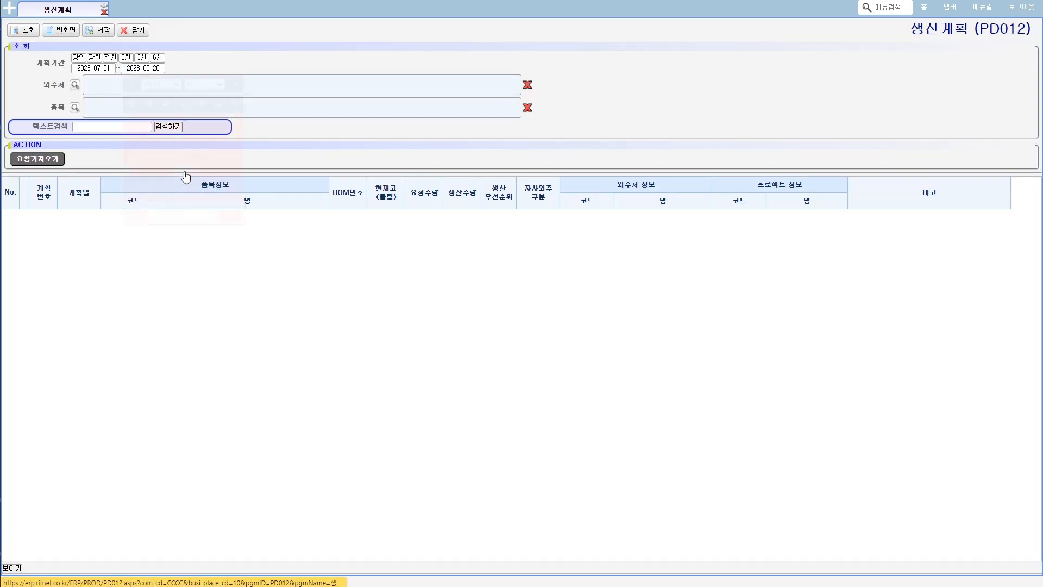
left_click(30, 32)
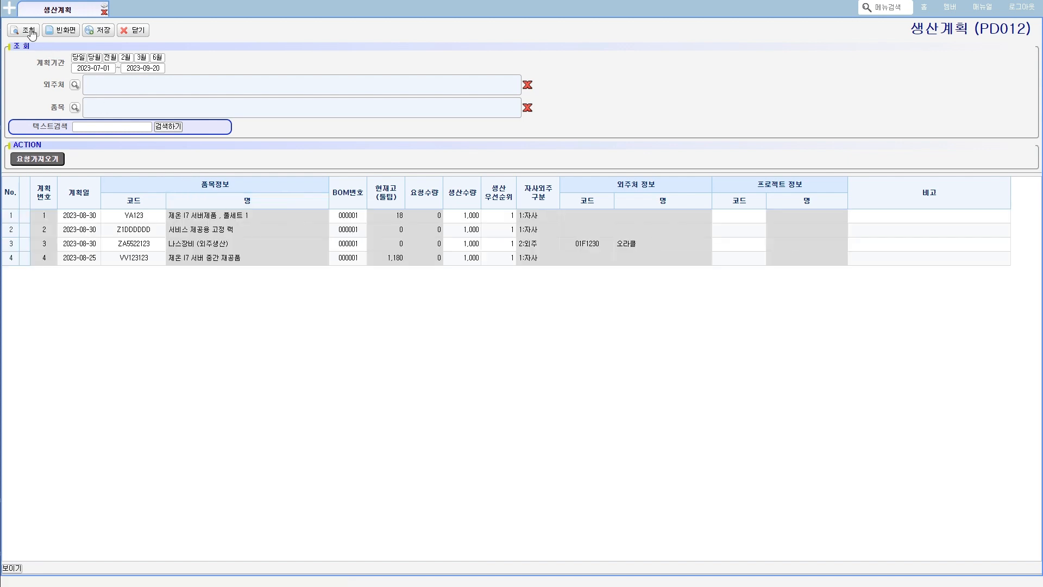
left_click_drag(184, 219, 528, 257)
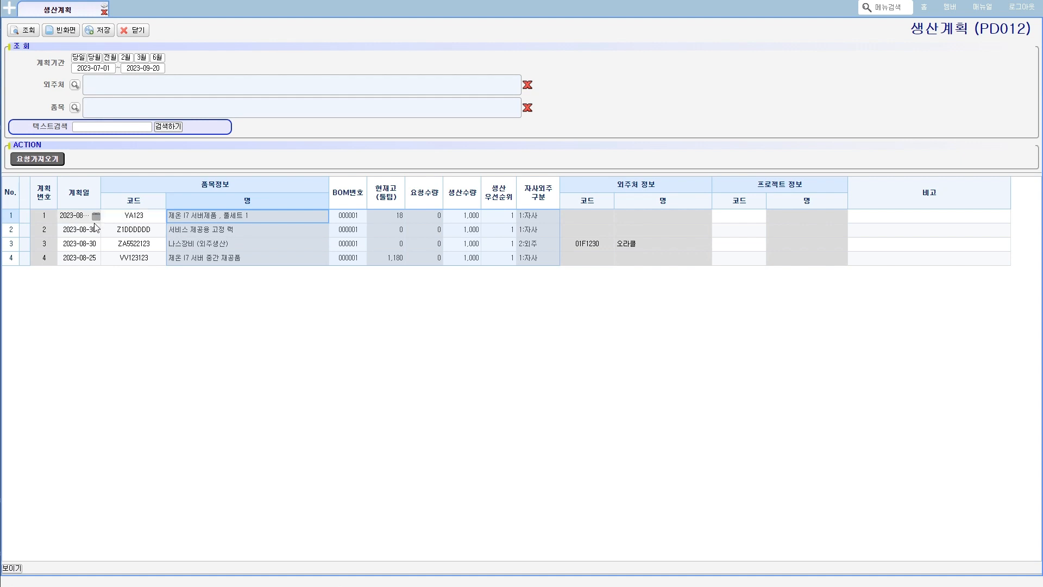
- Open the MRP 등록 screen from the 계획 group and query its MRP records
left_click(8, 10)
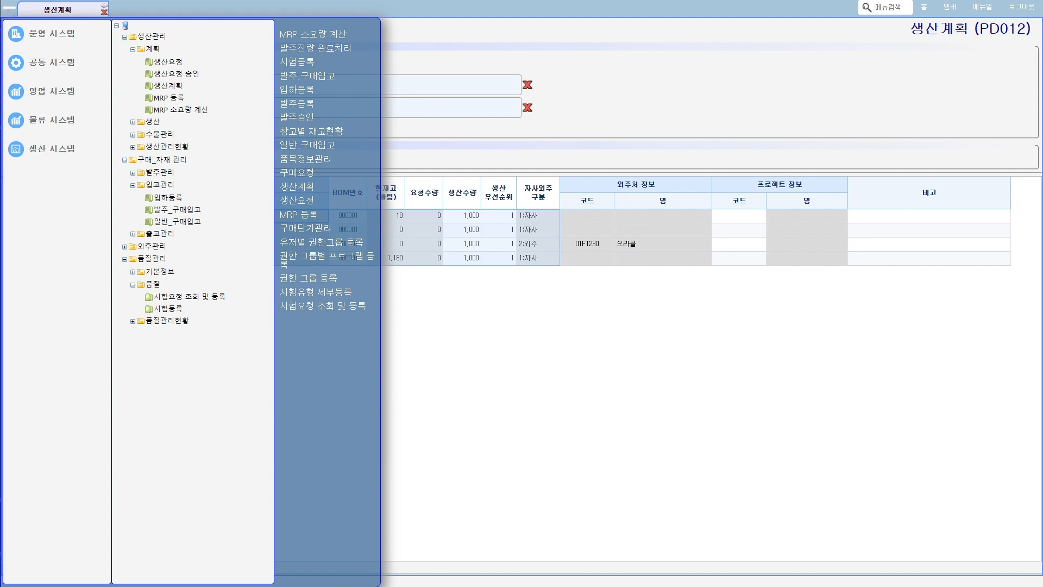
mouse_move(175, 92)
left_mouse_down()
mouse_move(154, 80)
mouse_move(177, 88)
mouse_move(165, 93)
mouse_move(176, 102)
left_mouse_up()
left_click(171, 97)
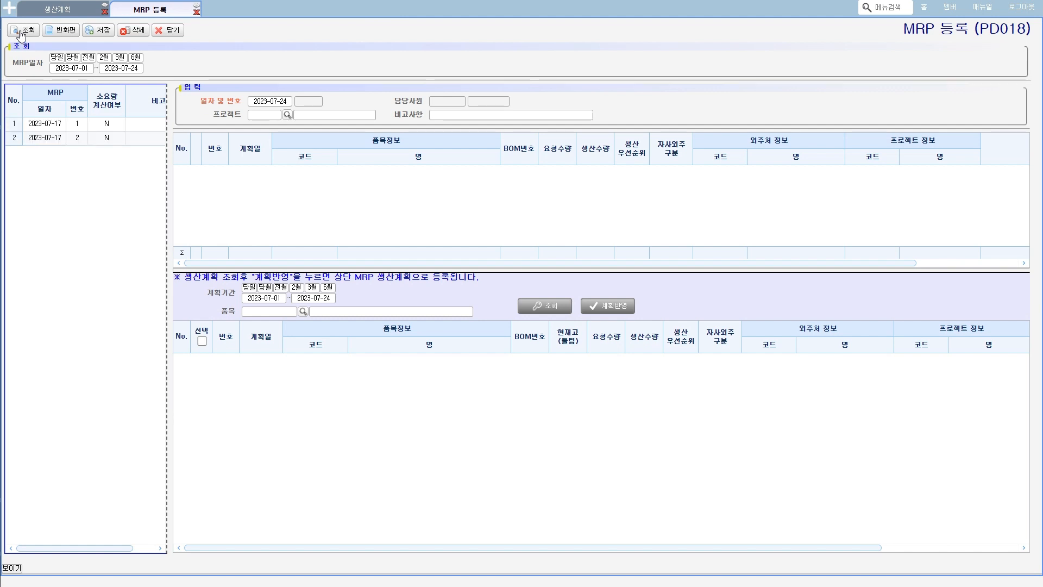
- Examine the production plan items contained in MRP records 1 and 2 dated 2023-07-17
left_click(112, 124)
left_click(106, 138)
left_click(104, 126)
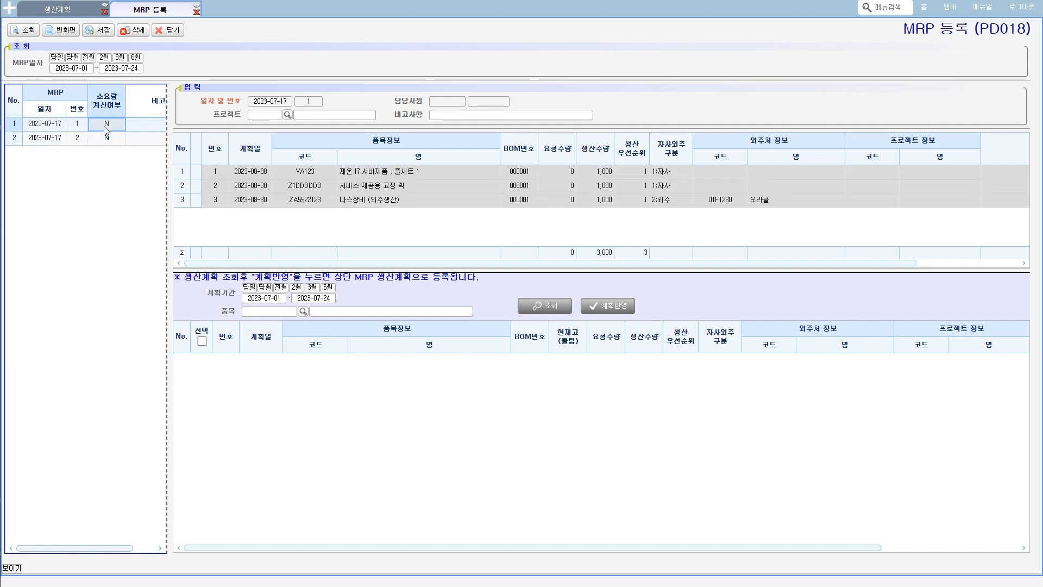
left_click(82, 126)
key("ctrl+2")
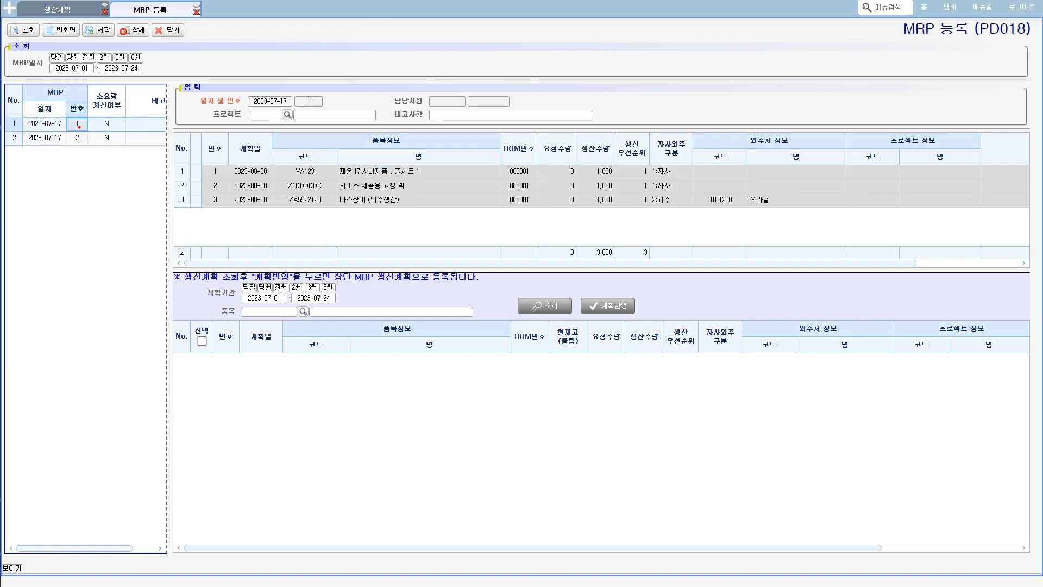
mouse_move(80, 127)
left_mouse_down()
mouse_move(81, 117)
mouse_move(79, 127)
left_mouse_up()
mouse_move(321, 208)
left_mouse_down()
mouse_move(337, 162)
mouse_move(325, 220)
left_mouse_up()
mouse_move(83, 144)
left_mouse_down()
mouse_move(71, 136)
mouse_move(79, 143)
left_mouse_up()
key("Escape")
left_click(75, 142)
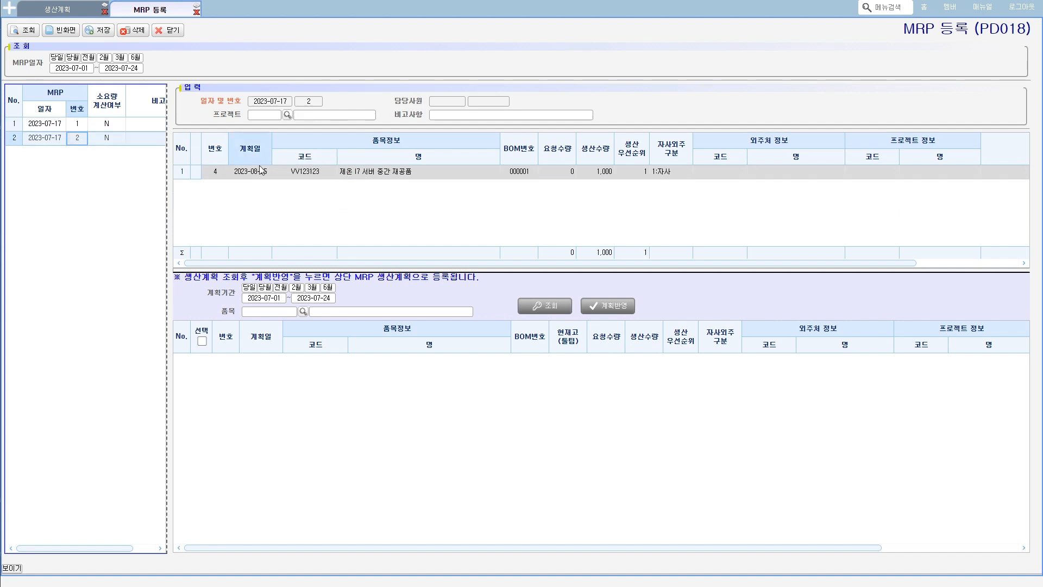
left_click(291, 173)
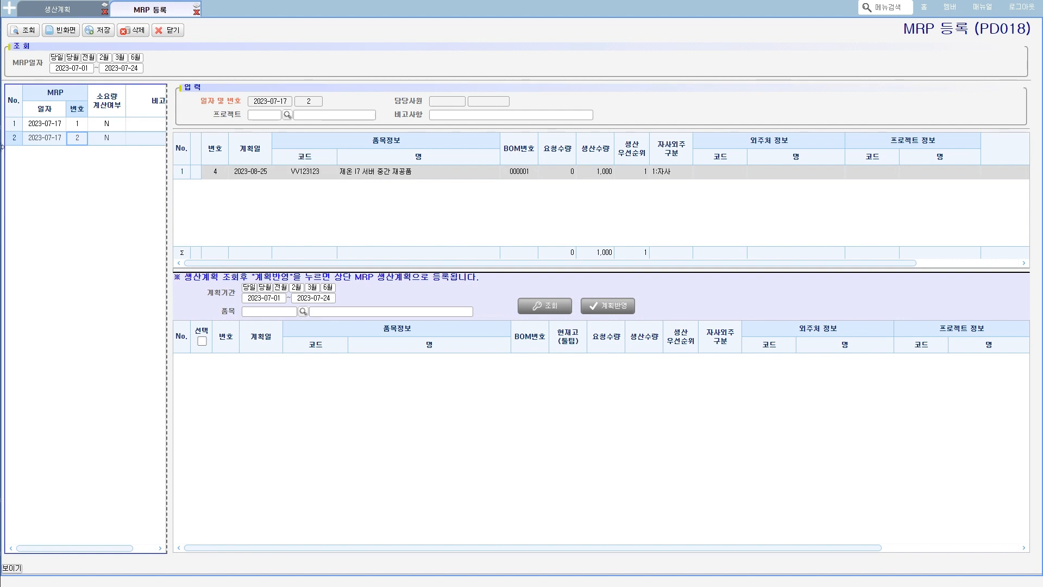
left_click(76, 124)
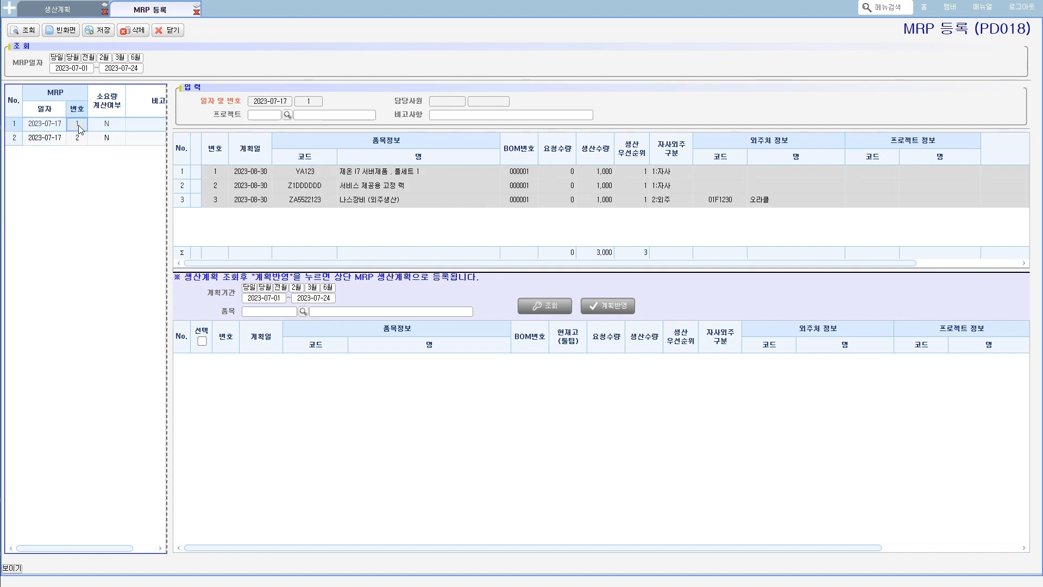
left_click(307, 173)
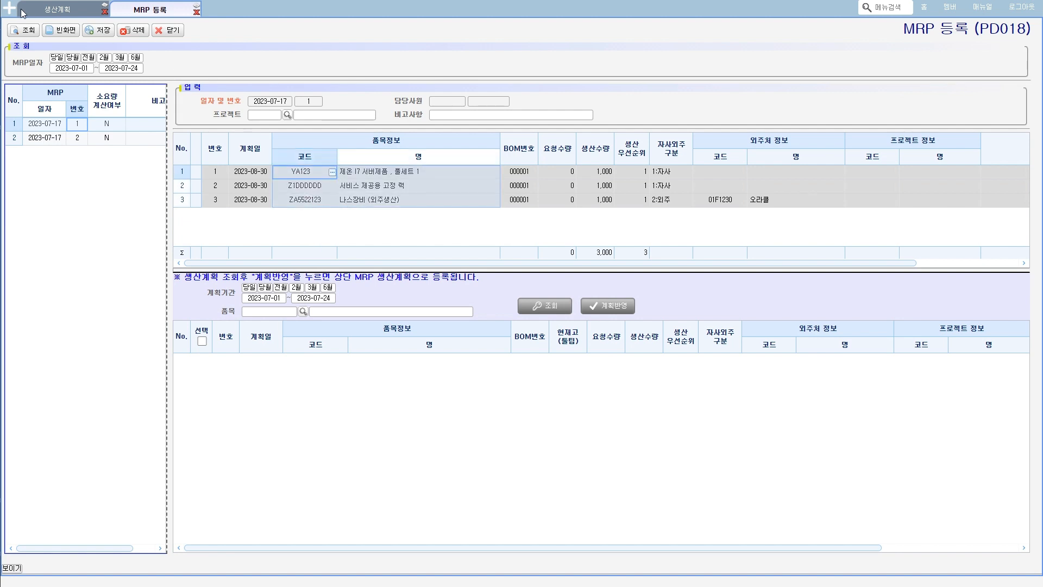
- Open the MRP 소요량 계산 screen, query the MRP records and select number 1 of 2023-07-17
left_click(10, 9)
key("ctrl+2")
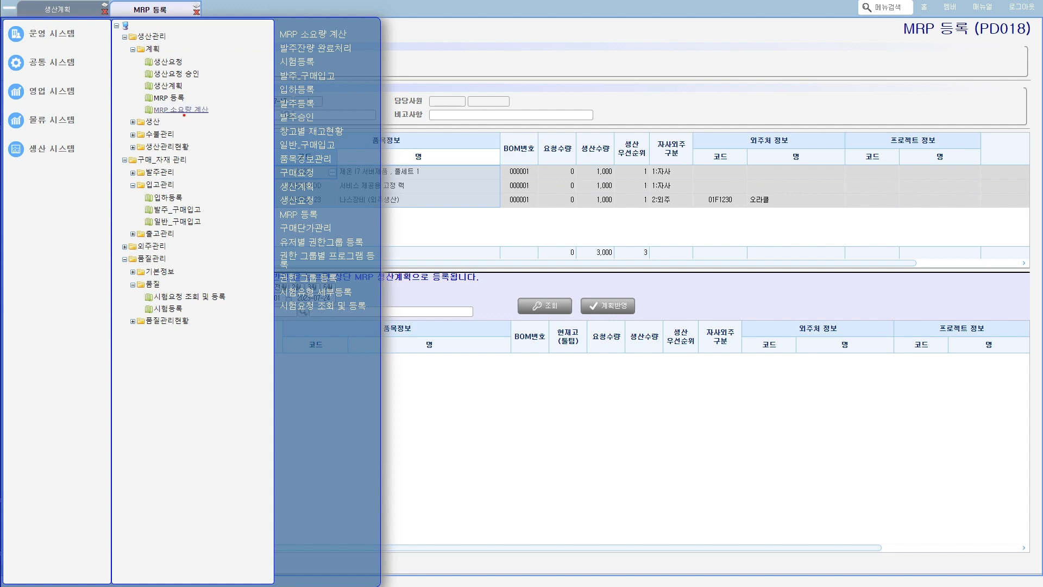
mouse_move(150, 120)
left_mouse_down()
mouse_move(183, 118)
mouse_move(157, 105)
left_mouse_up()
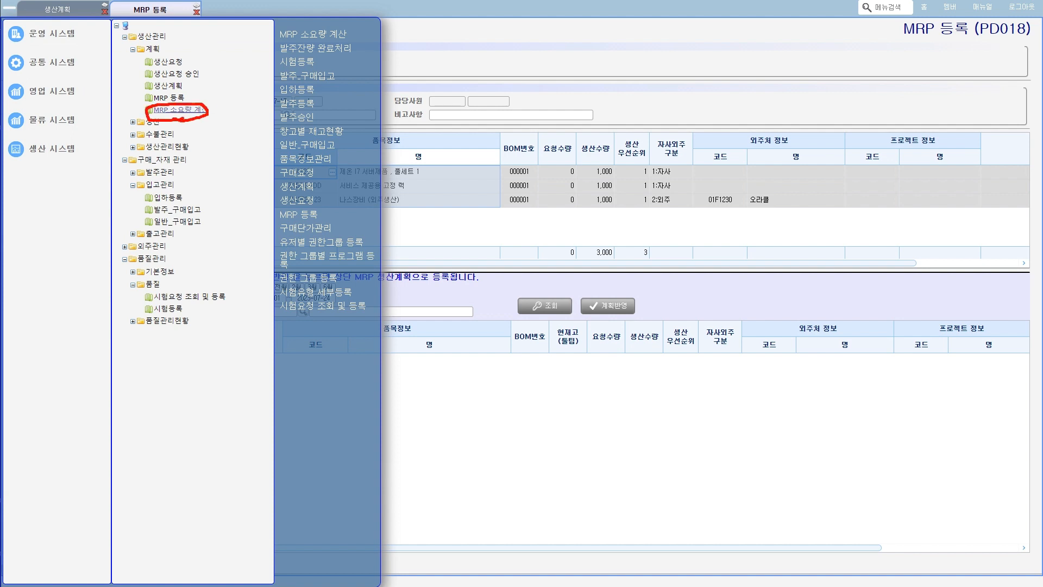
left_click(197, 110)
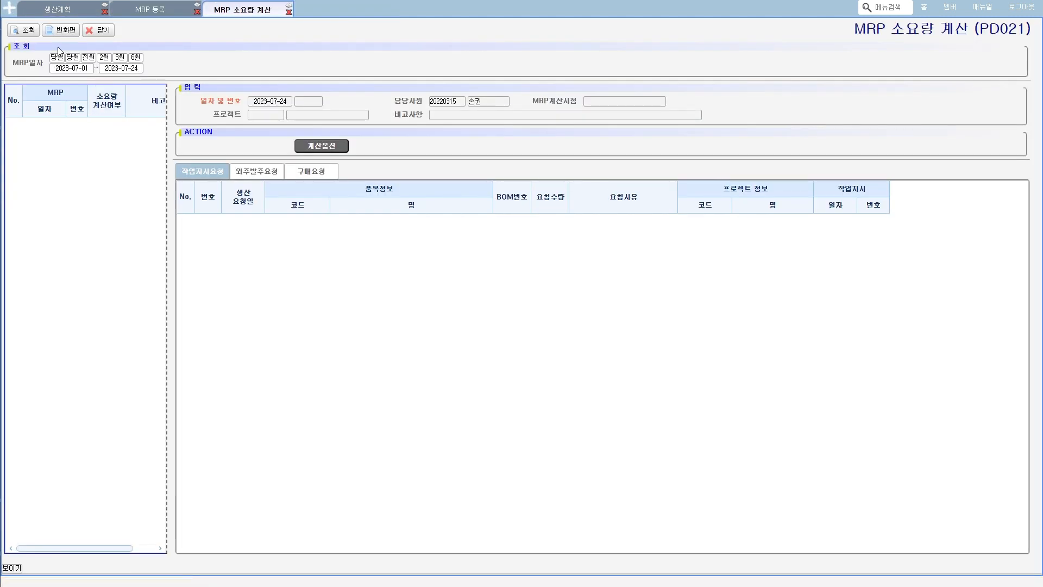
left_click(30, 32)
left_click(102, 127)
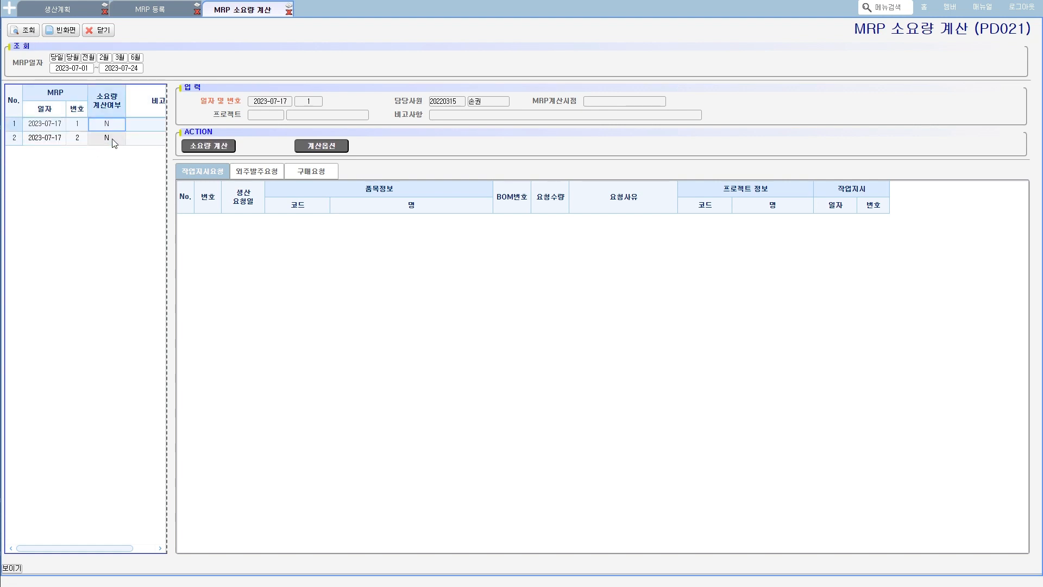
- Look through the 작업지시요청, 외주발주요청 and 구매요청 lists of the selected MRP record
left_click(262, 171)
left_click(308, 171)
left_click(209, 173)
left_click(256, 172)
left_click(311, 172)
left_click(205, 173)
left_click(260, 172)
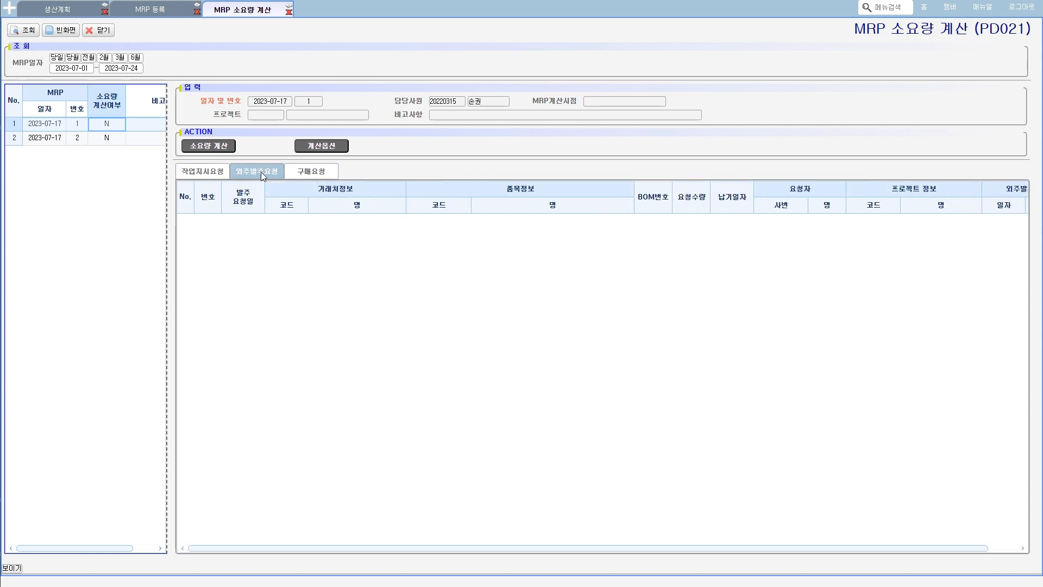
left_click(310, 172)
- Run 소요량 계산 for MRP record 1 of 2023-07-17
key("ctrl+2")
mouse_move(219, 159)
left_mouse_down()
mouse_move(222, 136)
mouse_move(210, 168)
left_mouse_up()
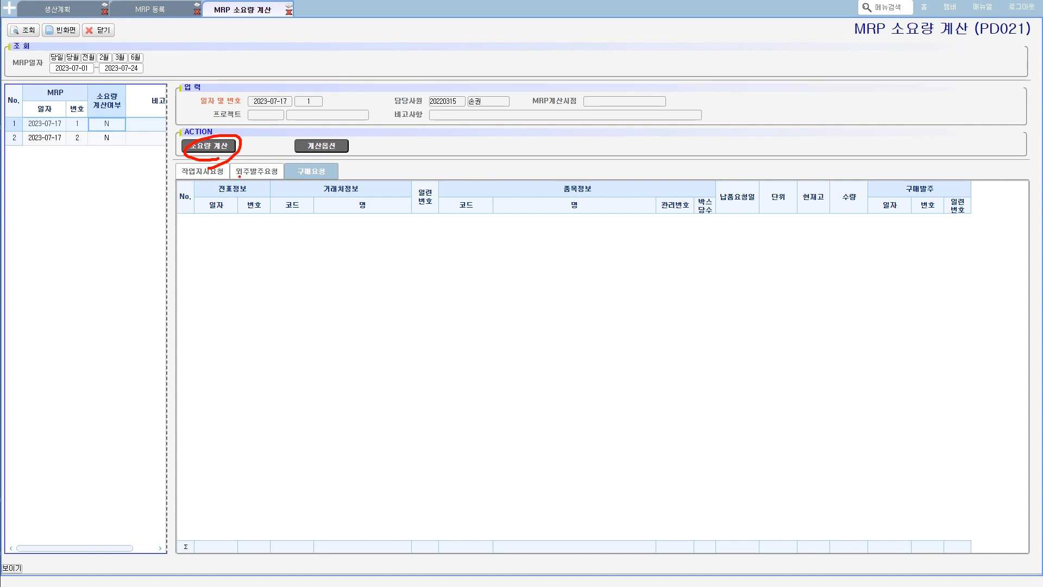
mouse_move(207, 177)
left_mouse_down()
mouse_move(208, 163)
mouse_move(250, 179)
mouse_move(317, 167)
mouse_move(314, 191)
left_mouse_up()
key("Escape")
left_click(226, 148)
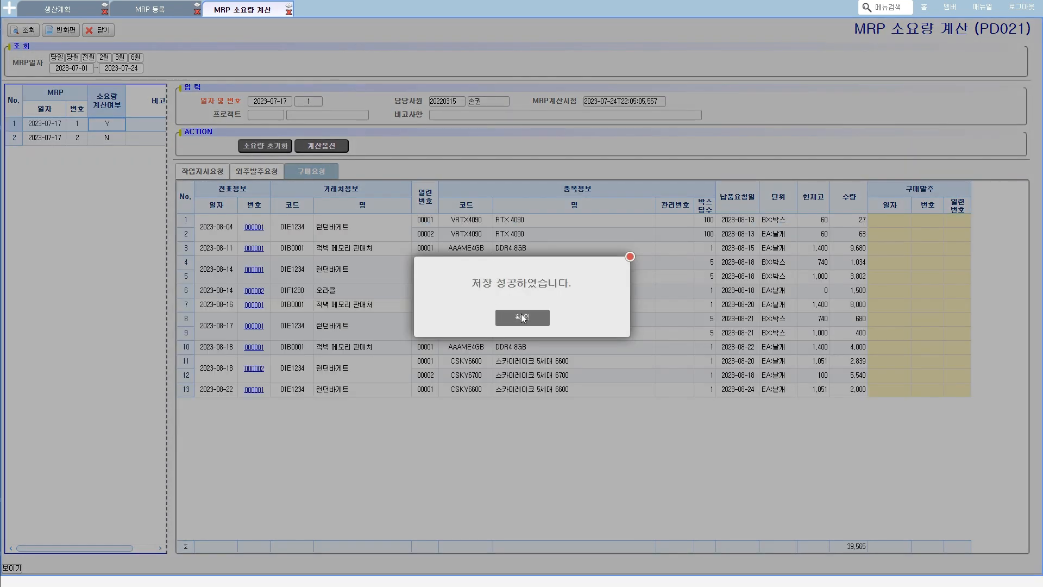
left_click(521, 318)
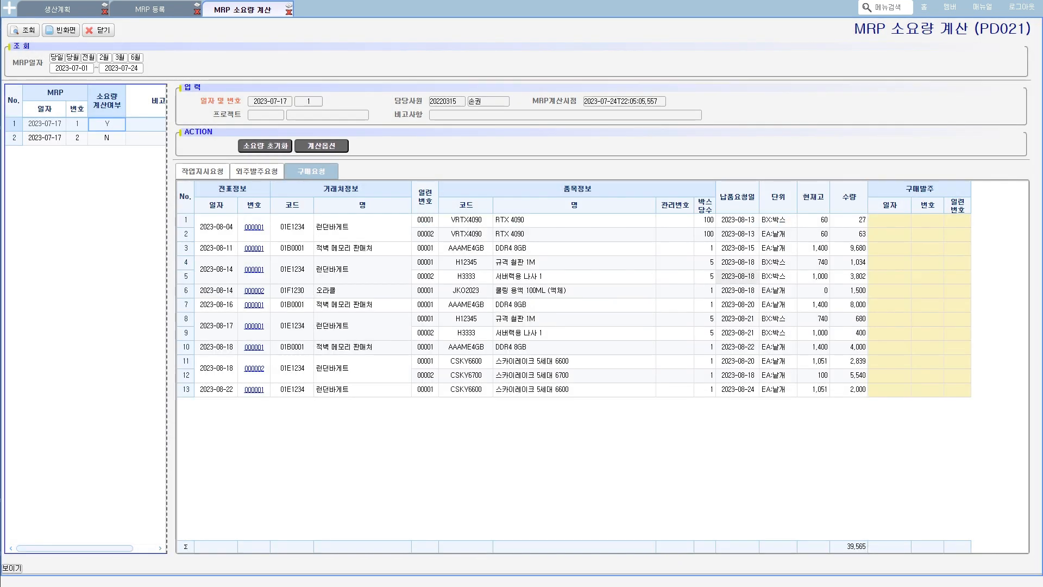
- Examine the supplier, item, unit and quantity of the RTX 4090 entries in the 구매요청 list
mouse_move(335, 232)
left_mouse_down()
mouse_move(302, 235)
mouse_move(353, 216)
mouse_move(338, 235)
left_mouse_up()
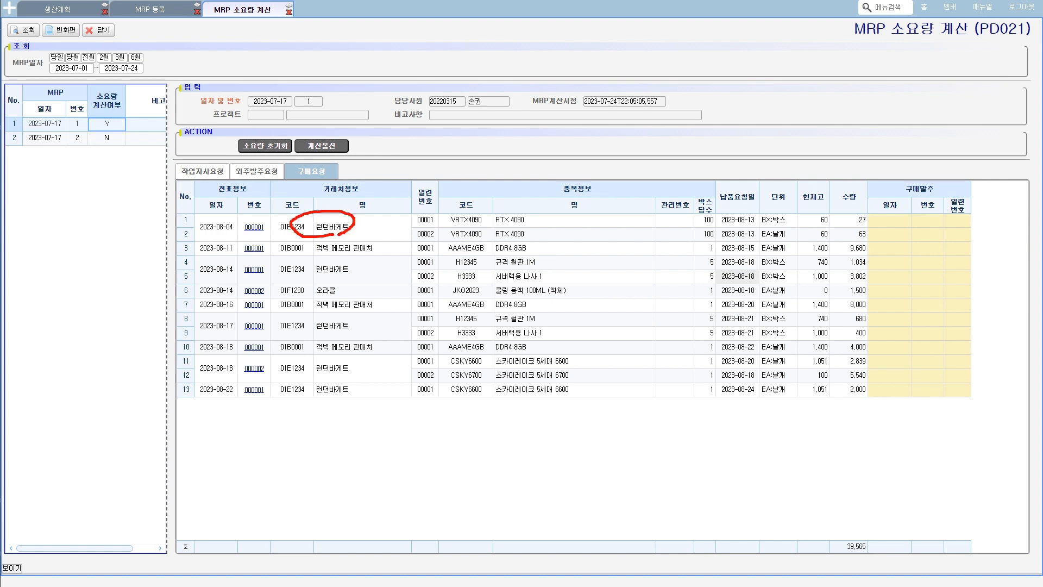
mouse_move(477, 228)
left_mouse_down()
mouse_move(437, 227)
mouse_move(535, 216)
mouse_move(512, 228)
left_mouse_up()
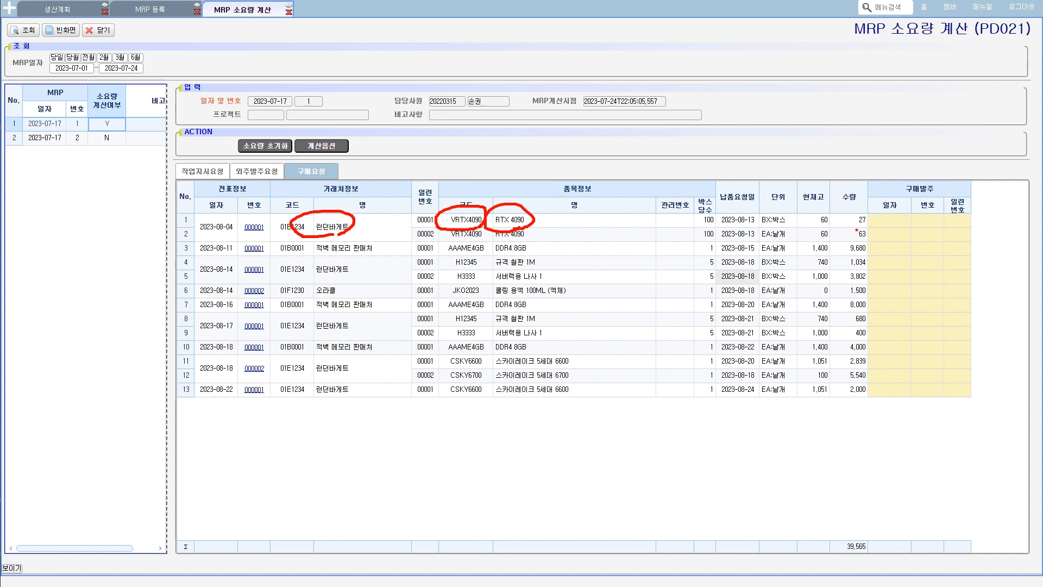
mouse_move(861, 227)
left_mouse_down()
mouse_move(852, 211)
mouse_move(863, 224)
left_mouse_up()
left_click_drag(775, 203, 771, 221)
left_click_drag(855, 238, 861, 231)
mouse_move(773, 235)
left_mouse_down()
mouse_move(763, 238)
mouse_move(779, 229)
mouse_move(788, 239)
left_mouse_up()
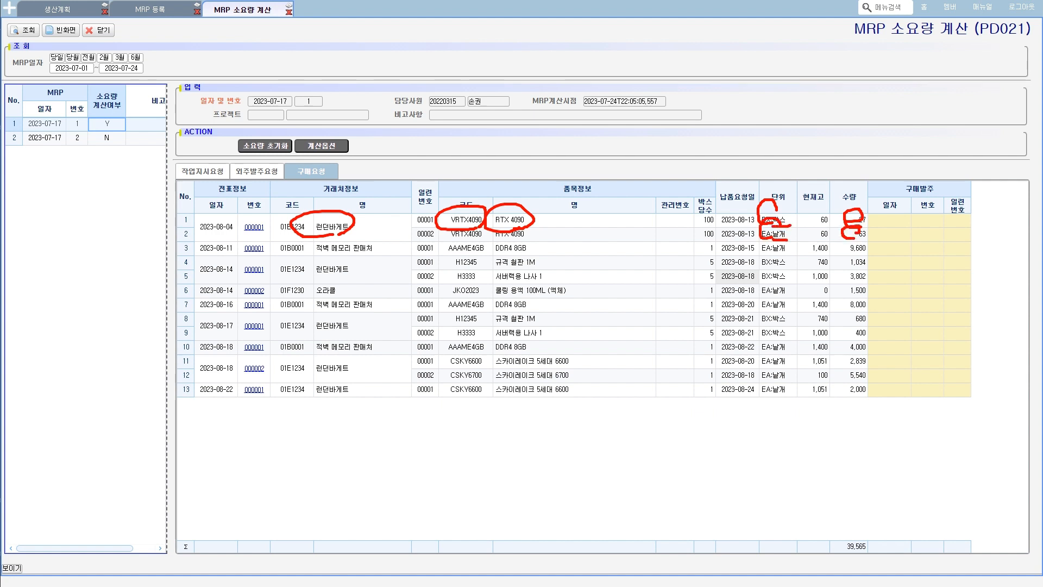
- Turn on the 구매요청 낱개로만 산출 calculation option for MRP record 1
left_click(321, 146)
left_click(400, 246)
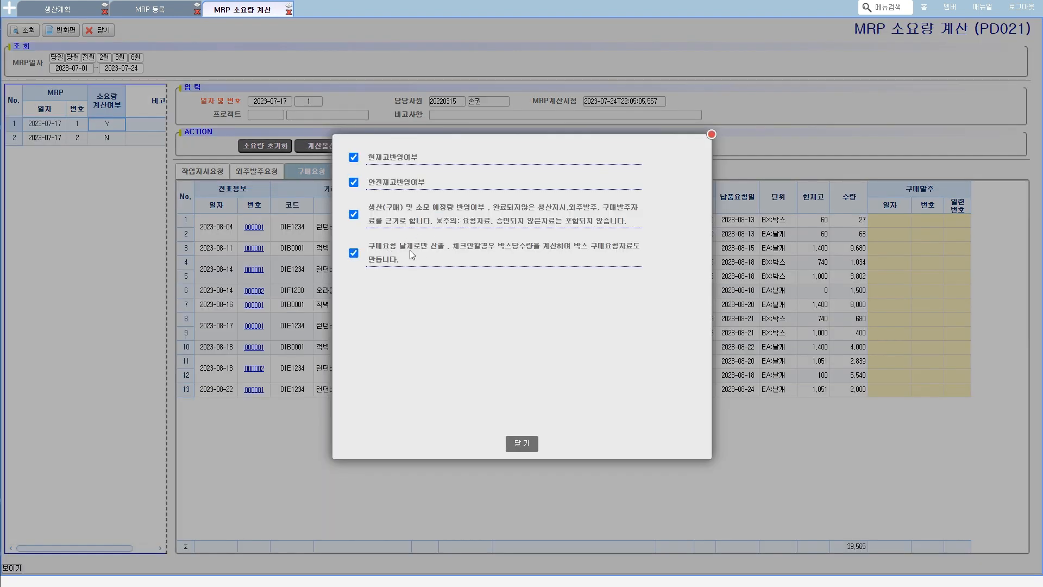
left_click(534, 451)
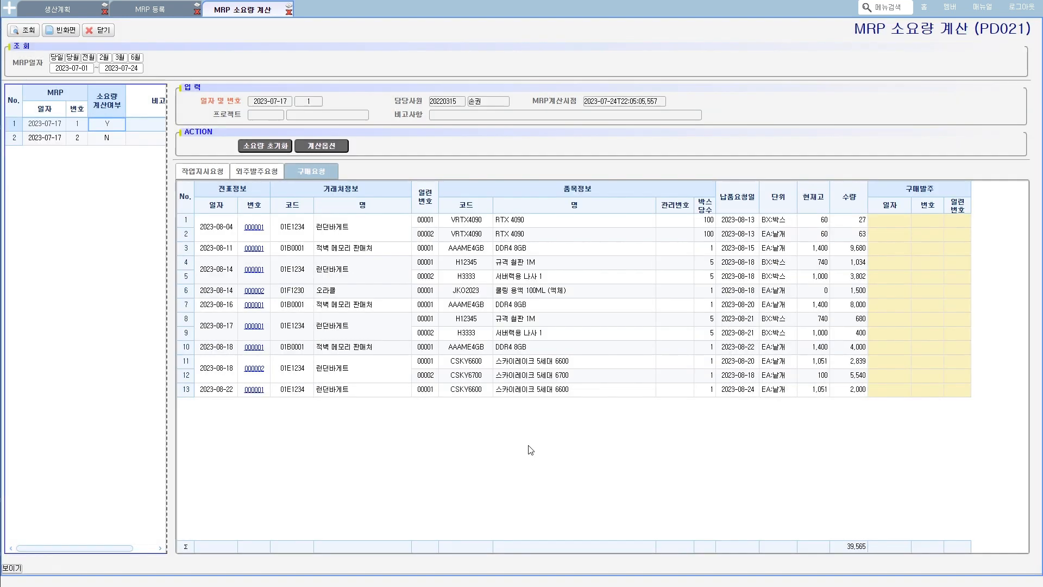
- Reset and recalculate the requirements of MRP record 1, then check the RTX 4090 purchase request quantity
left_click(281, 155)
left_click(523, 314)
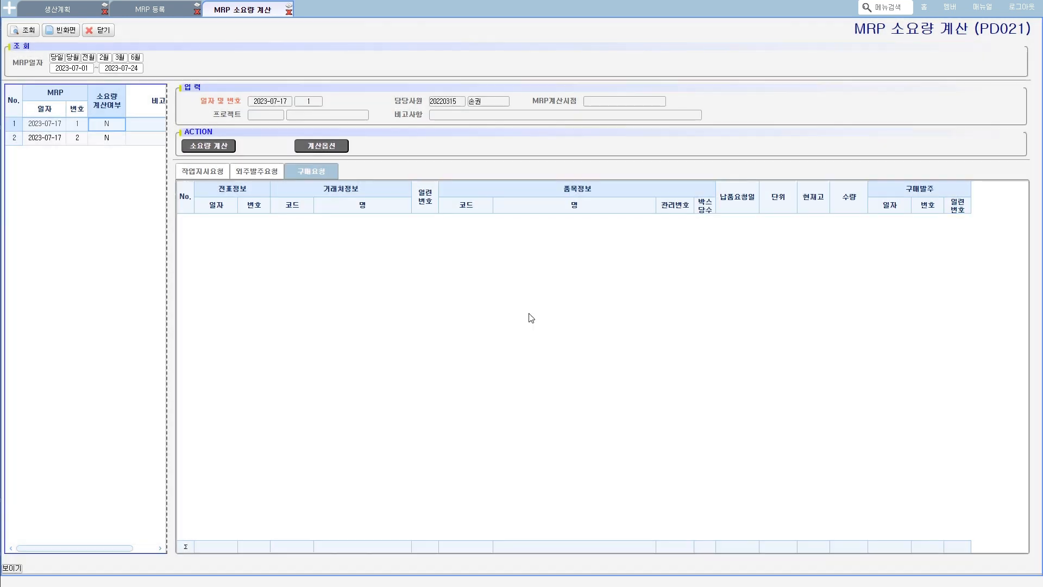
left_click(334, 144)
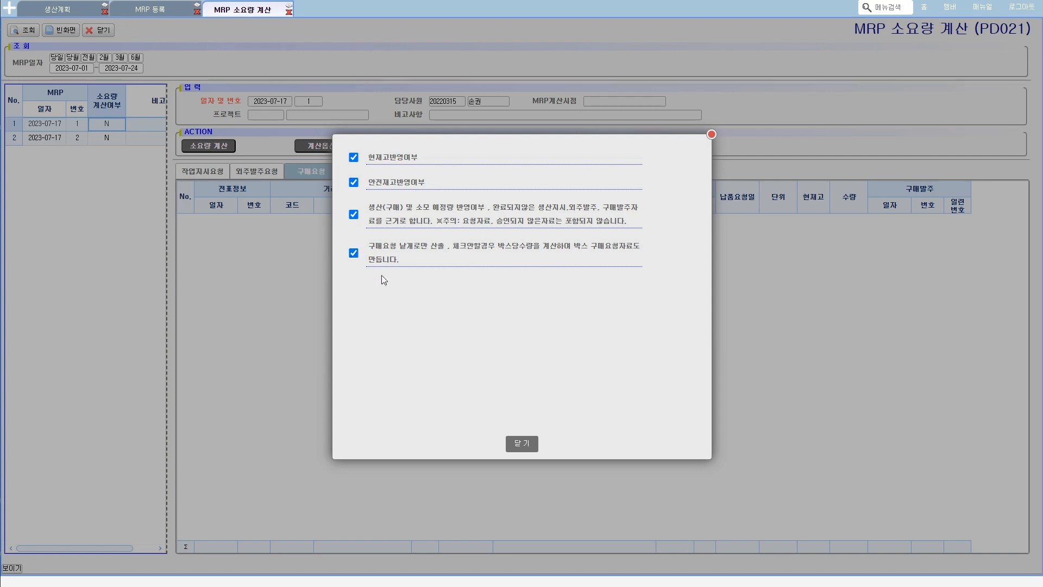
left_click(522, 442)
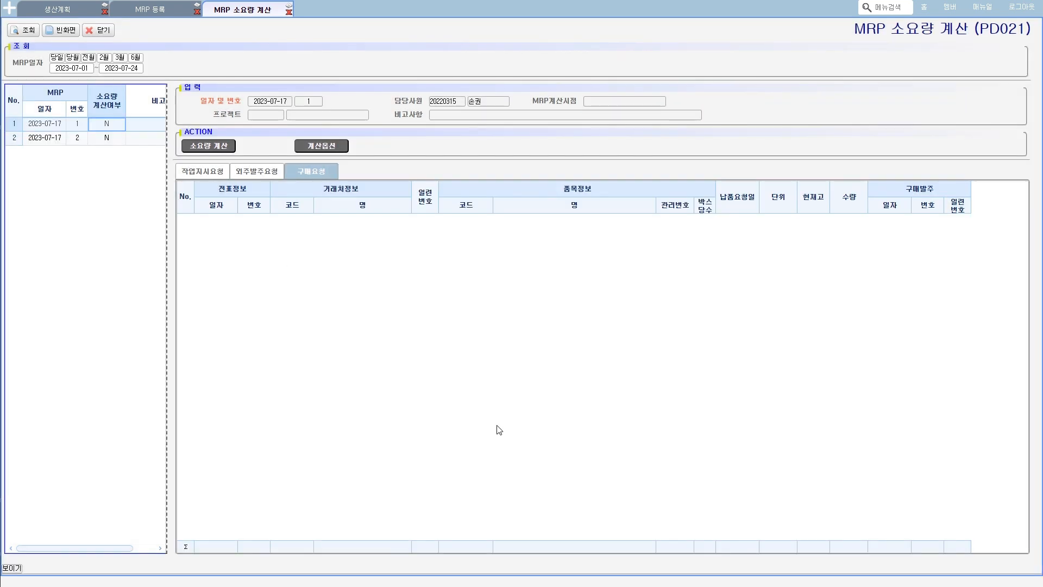
left_click(208, 145)
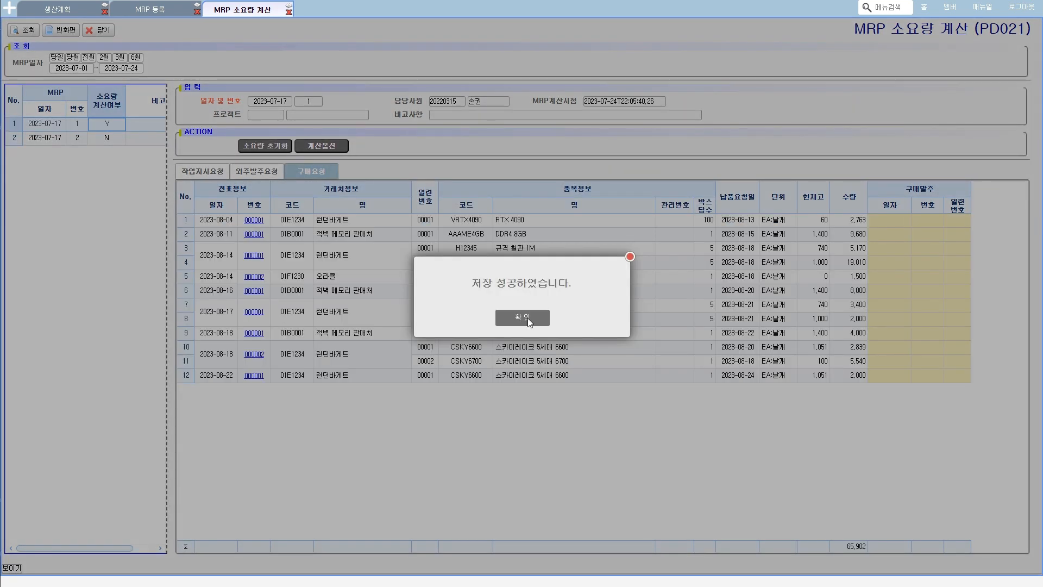
left_click(526, 318)
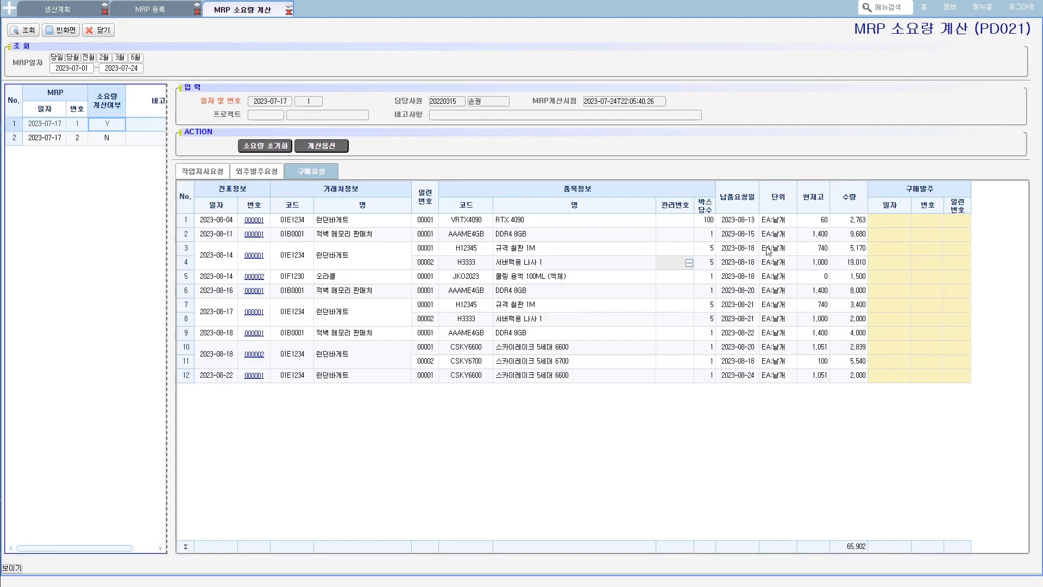
left_click(843, 224)
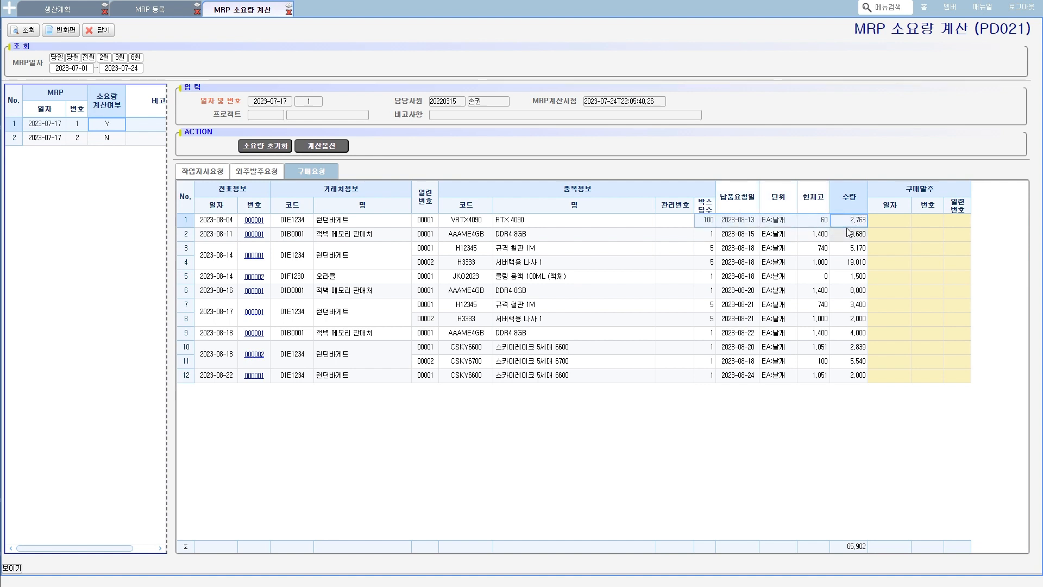
mouse_move(850, 229)
left_mouse_down()
mouse_move(837, 216)
mouse_move(874, 217)
mouse_move(852, 226)
left_mouse_up()
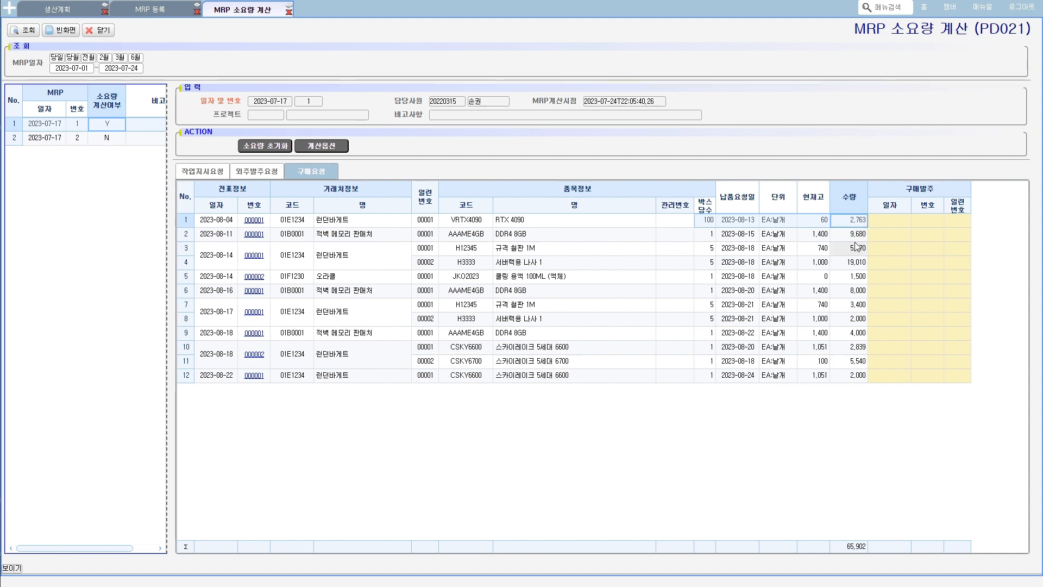
- Reset MRP record 1 and rerun 소요량 계산 with the 구매요청 낱개로만 산출 option turned off
left_click(276, 146)
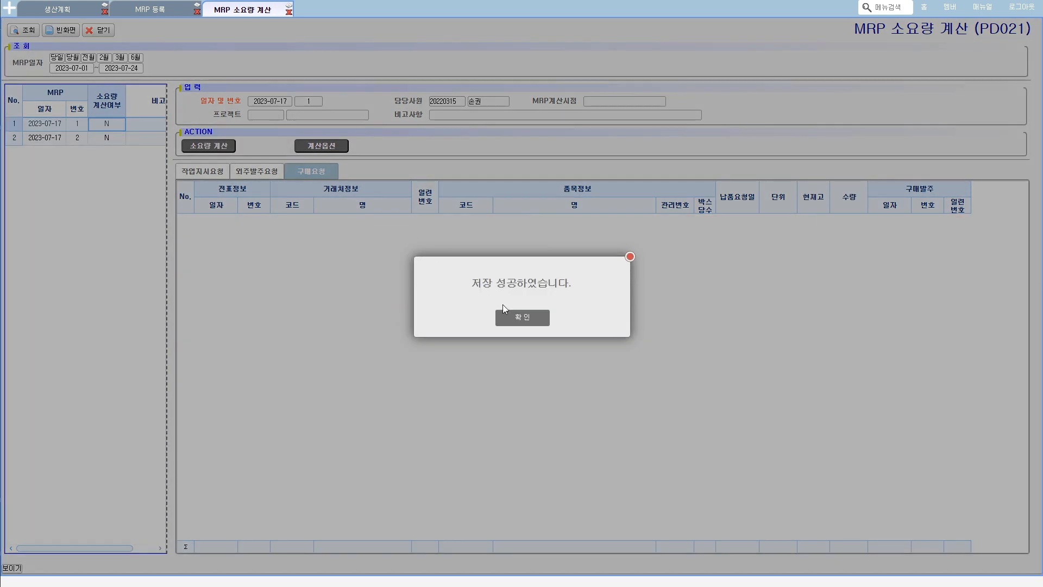
left_click(522, 316)
left_click(331, 147)
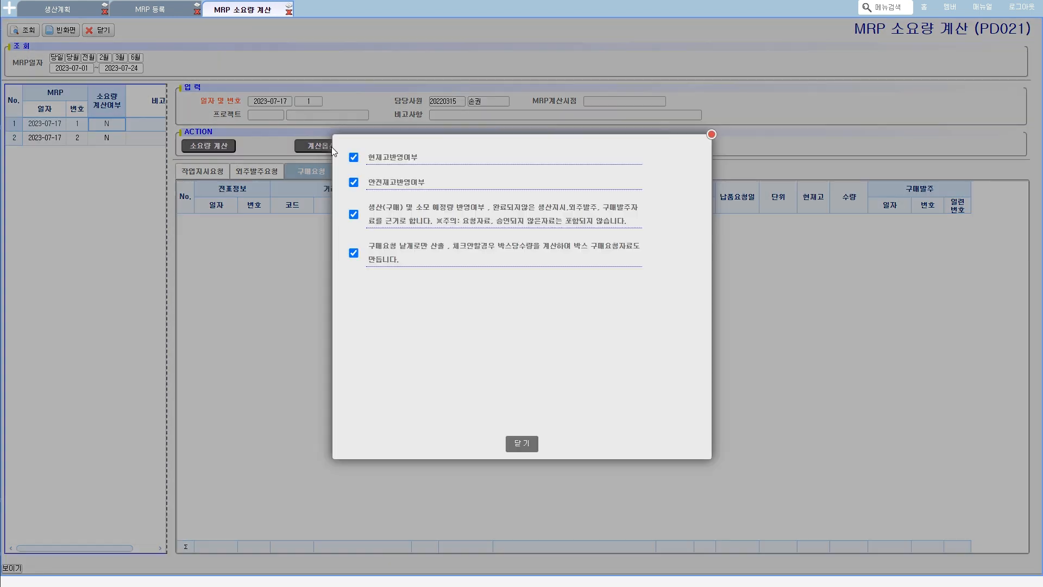
left_click(354, 253)
left_click(521, 443)
left_click(209, 145)
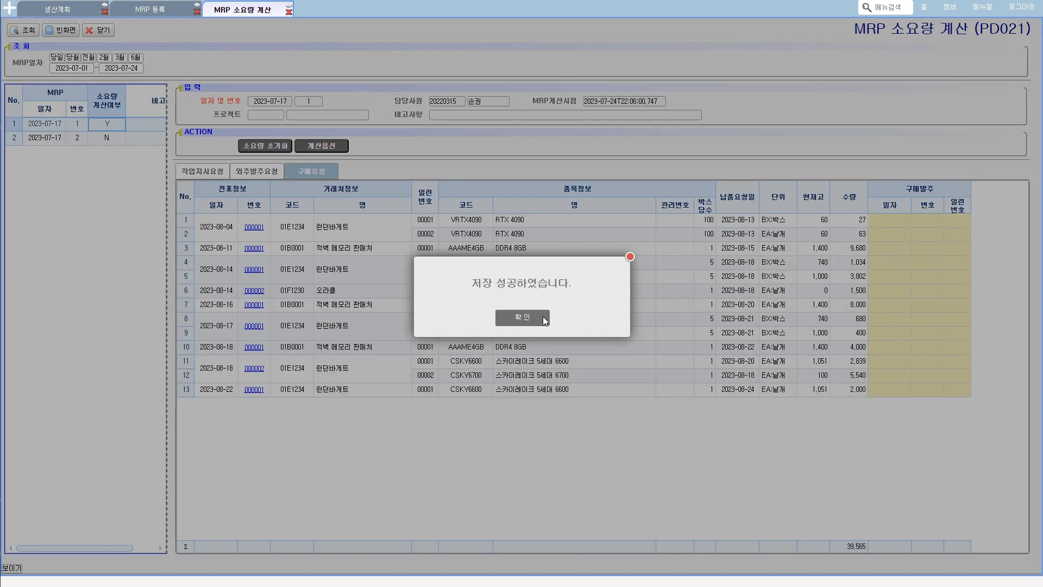
left_click(523, 318)
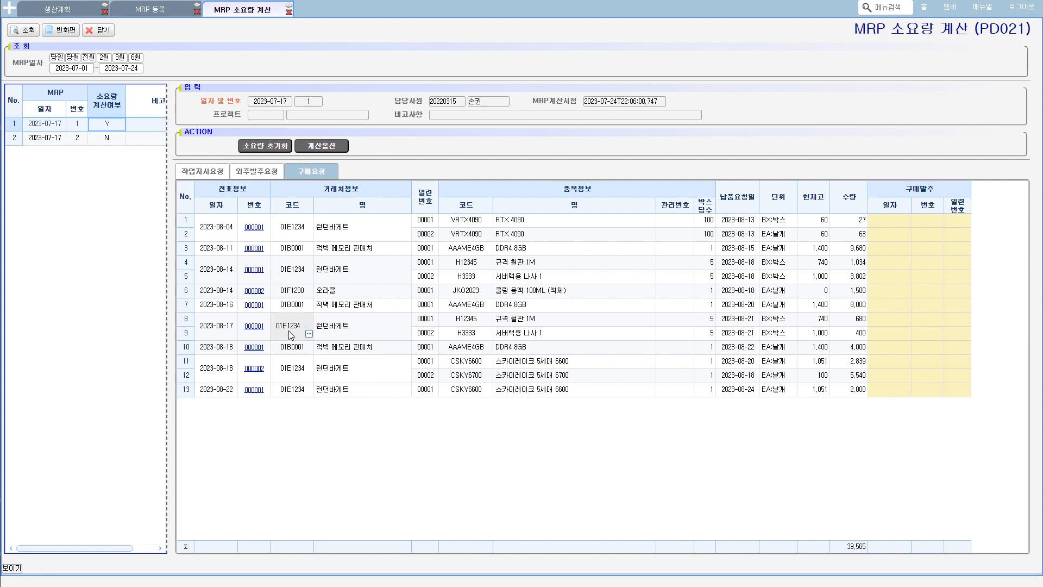
- Open purchase request 000001 of 2023-08-04 from the 구매요청 list, look over its items and row options, and close it
mouse_move(306, 194)
left_mouse_down()
mouse_move(347, 166)
mouse_move(310, 207)
left_mouse_up()
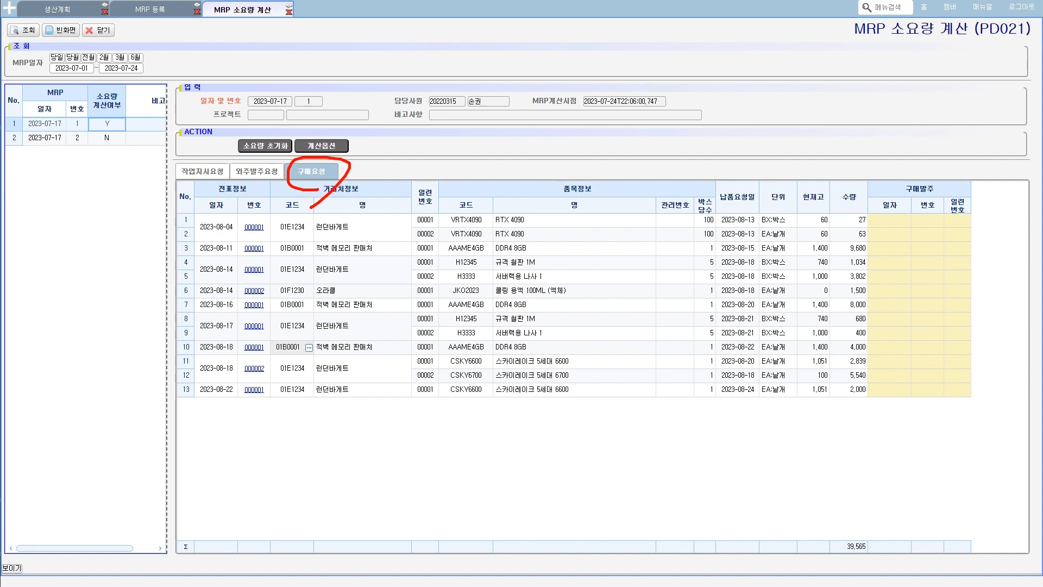
key("Escape")
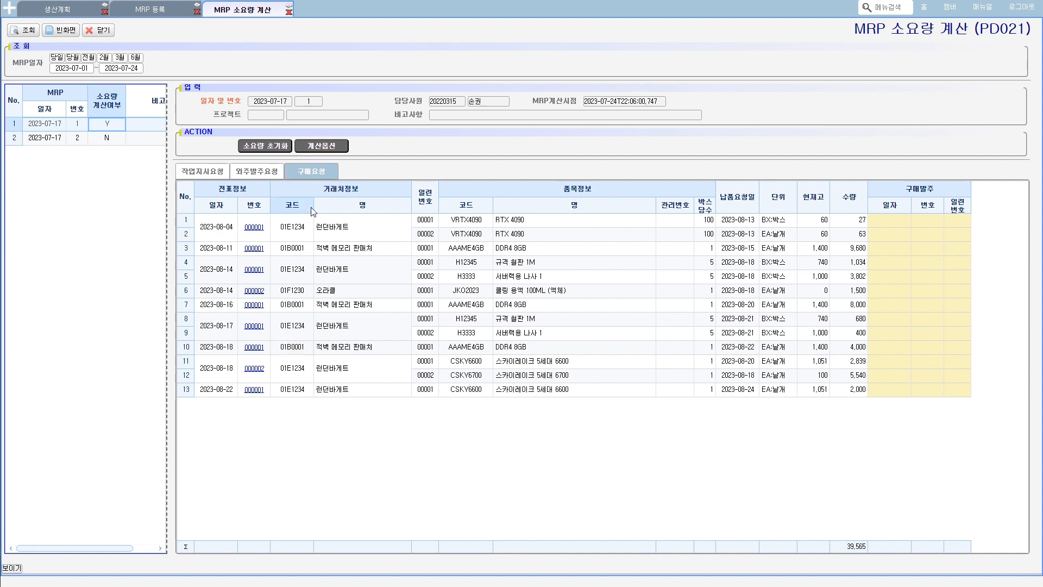
left_click(253, 228)
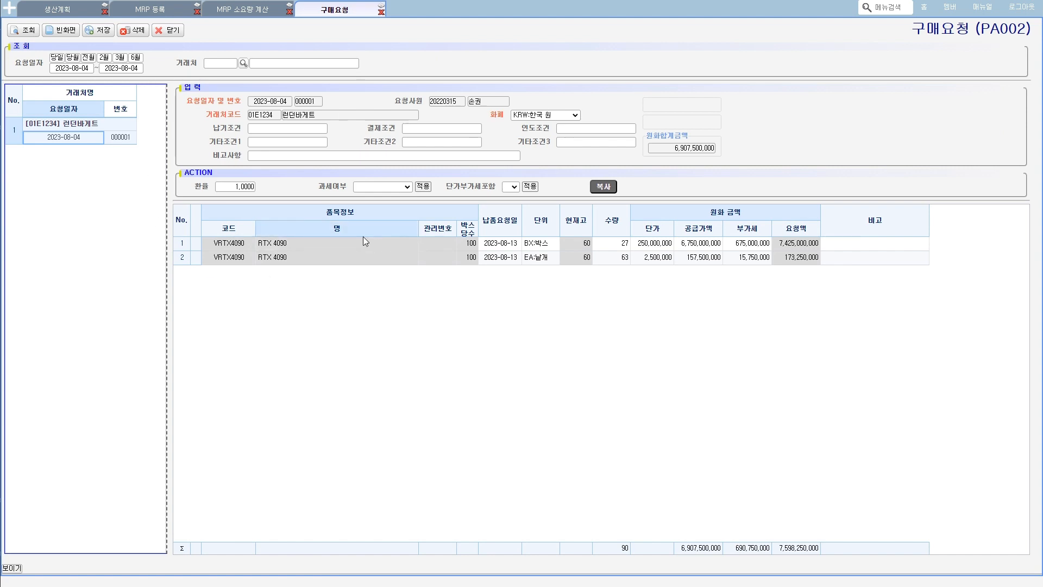
right_click(379, 259)
mouse_move(416, 270)
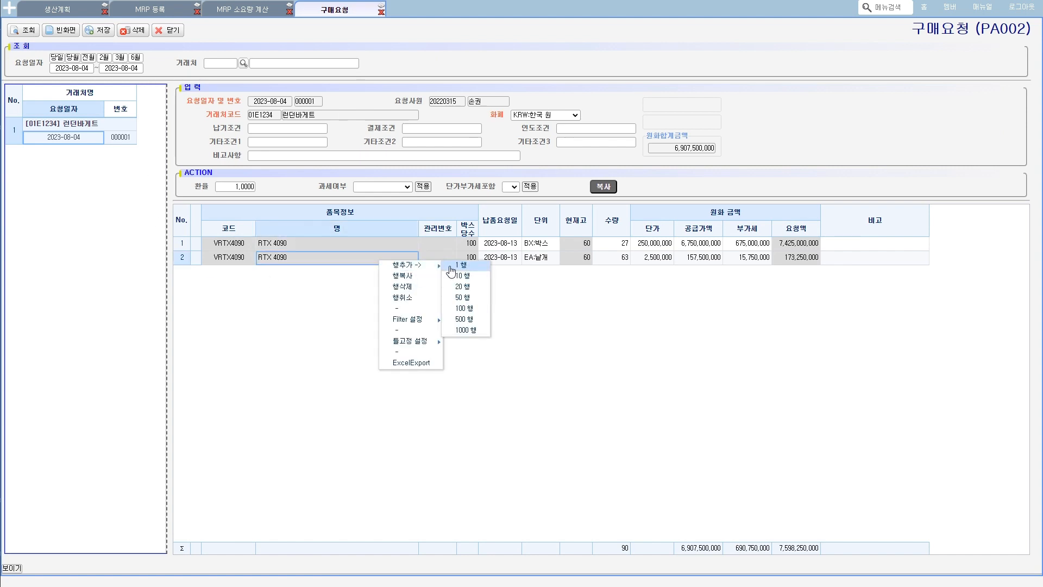
left_click(242, 10)
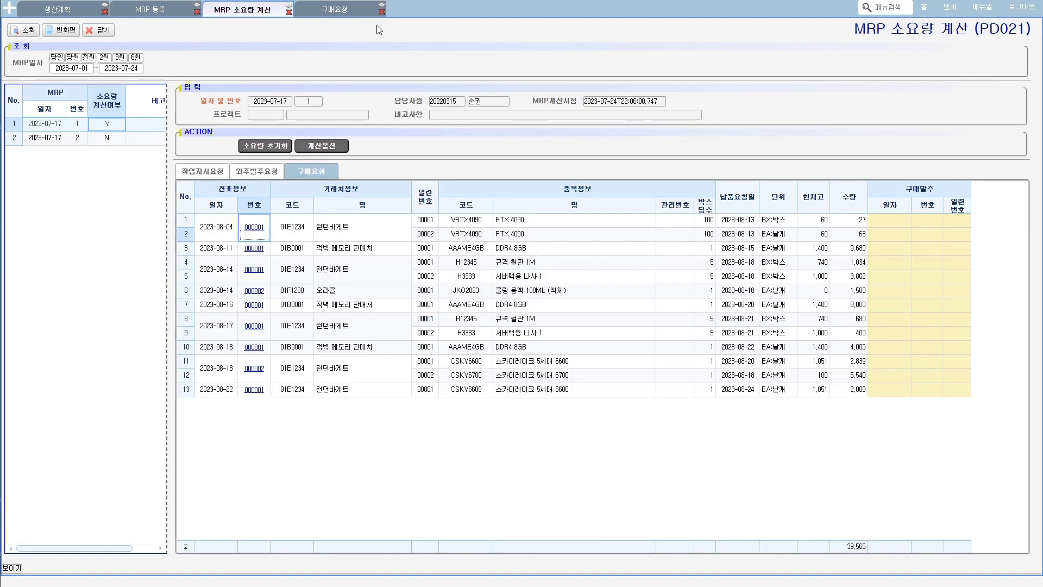
left_click(381, 11)
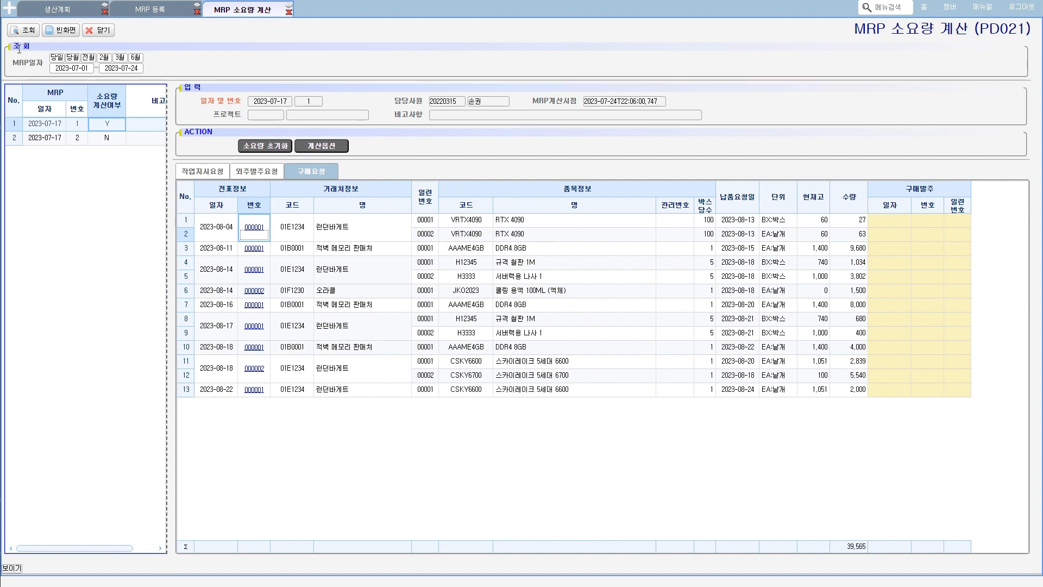
- Open the 발주등록 screen from the 발주관리 group of 구매_자재 관리
left_click(10, 8)
left_click(52, 148)
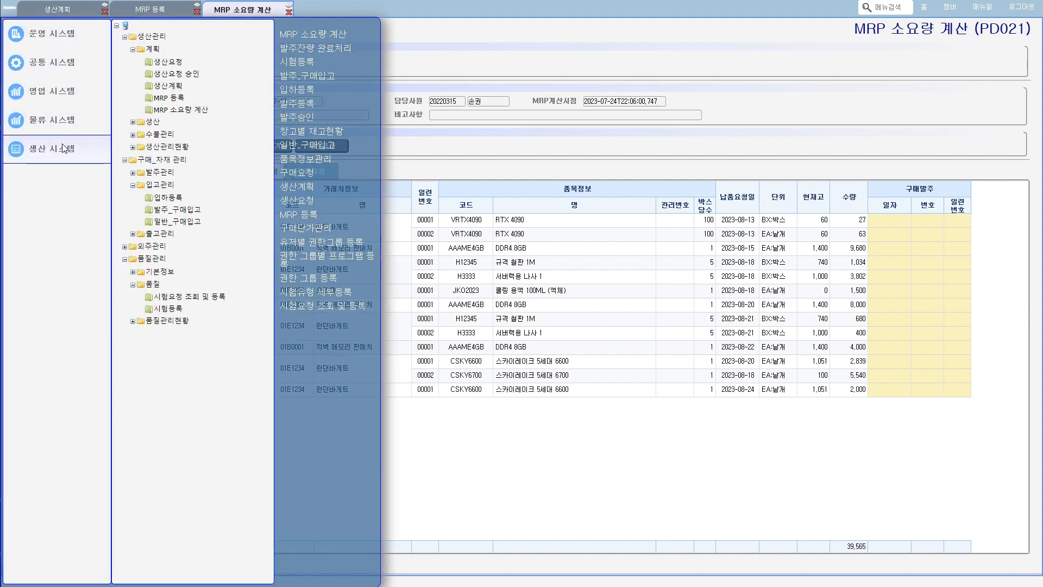
left_click(132, 173)
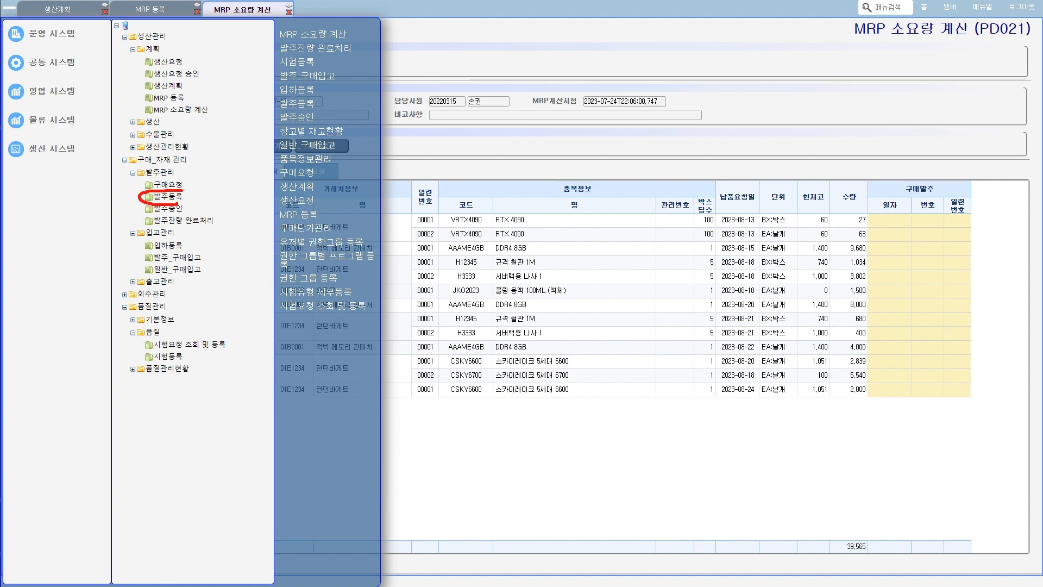
left_click(168, 197)
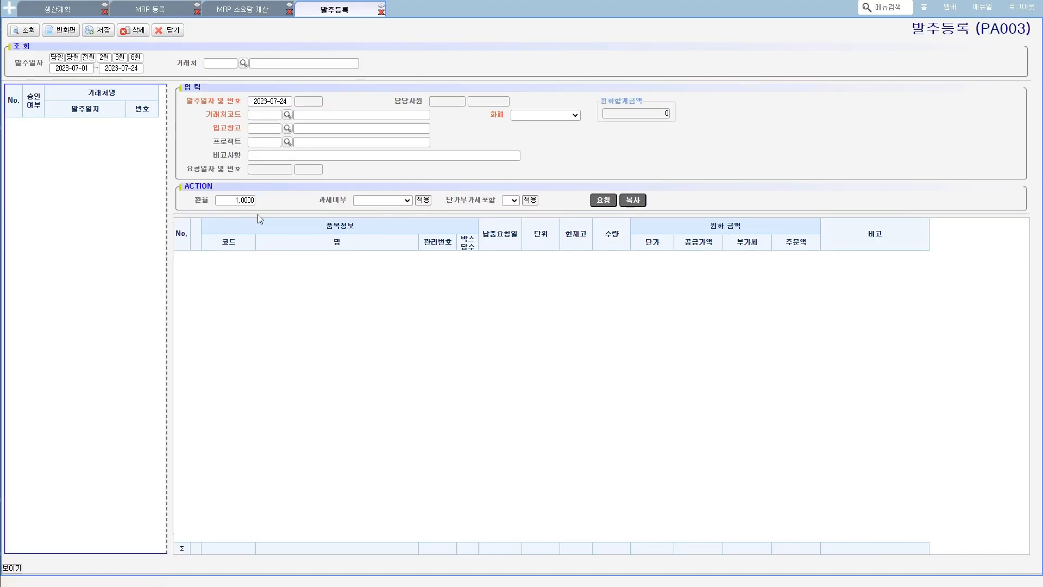
- Query the purchase requests available for ordering with request dates from 2023-07-01 to 2023-08-30
left_click(608, 201)
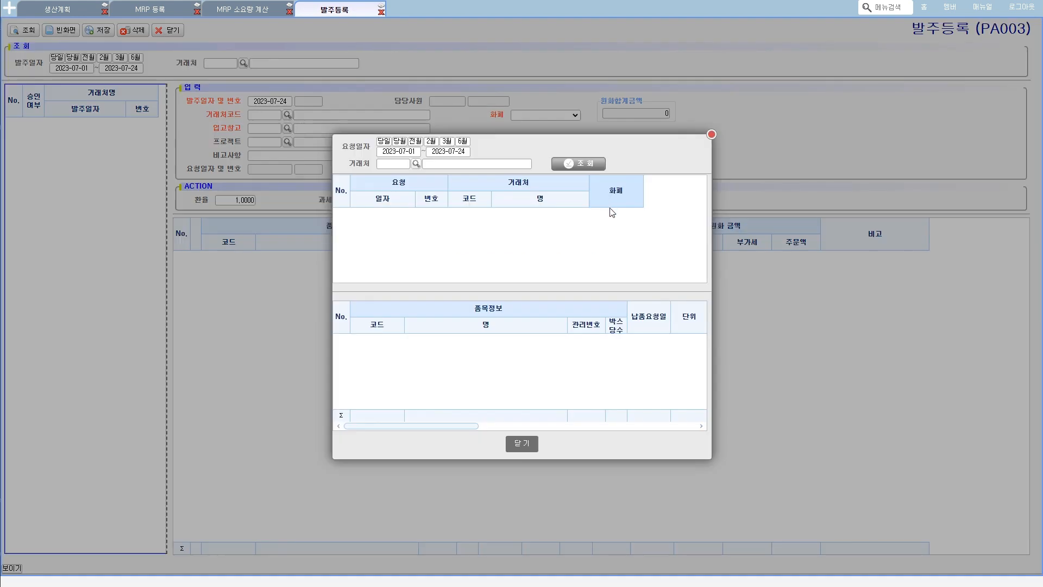
left_click(575, 166)
left_click(529, 316)
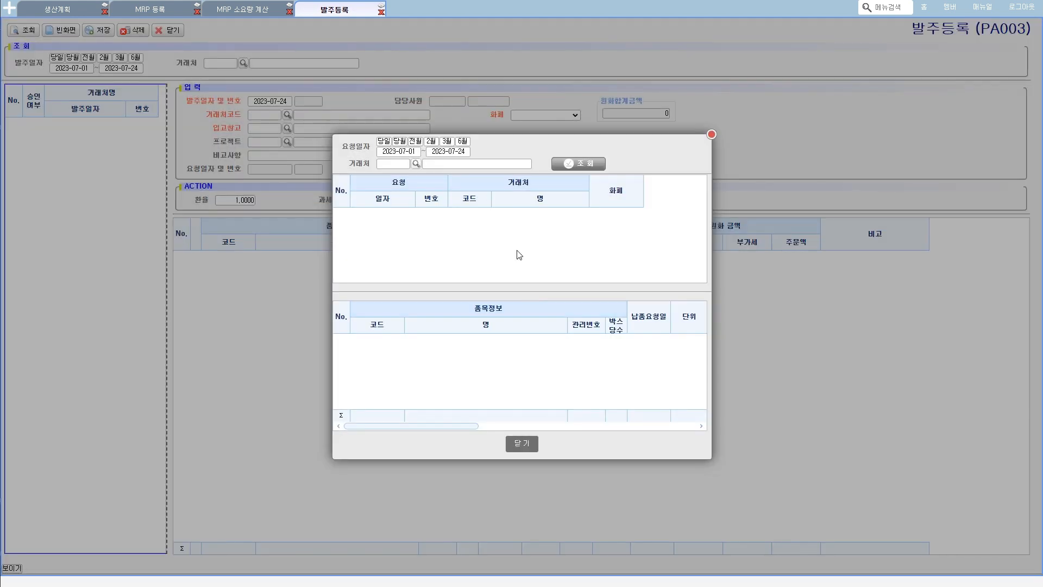
left_click(449, 151)
left_click(541, 168)
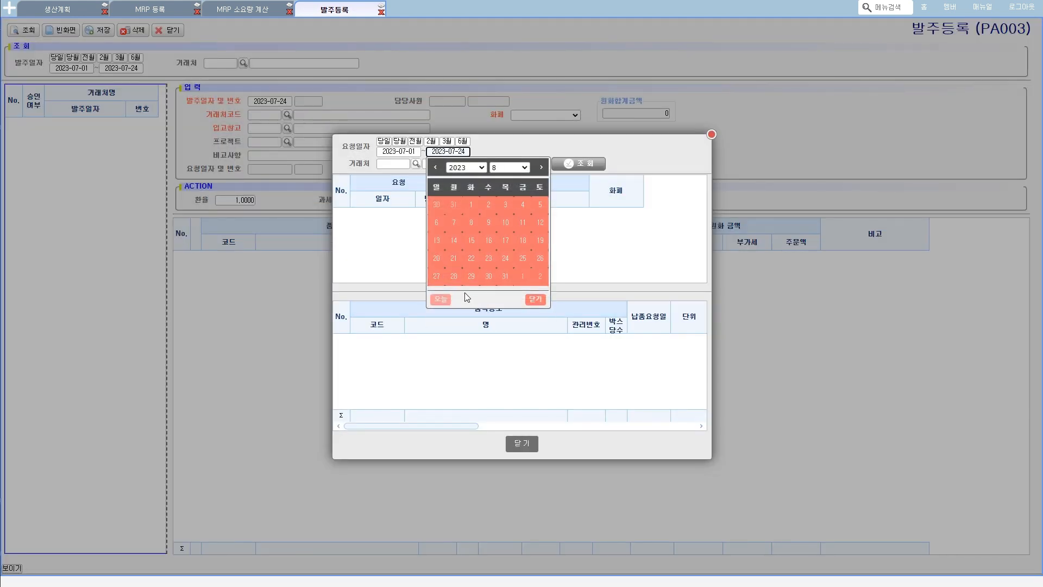
left_click(488, 277)
left_click(568, 164)
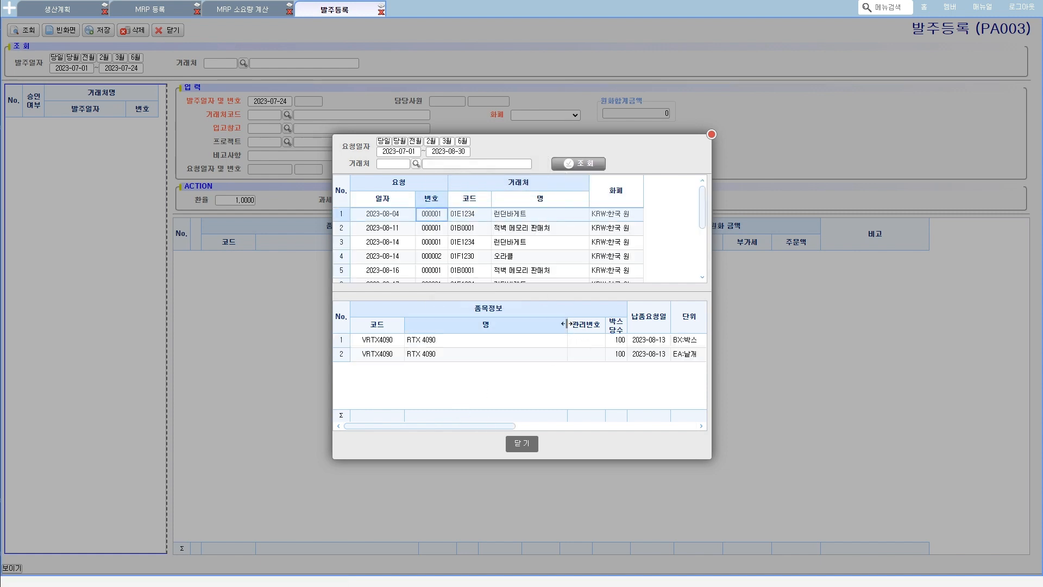
- Narrow the item name column and examine the units and quantities of the RTX 4090 request lines
left_click_drag(564, 326, 468, 326)
key("ctrl+2")
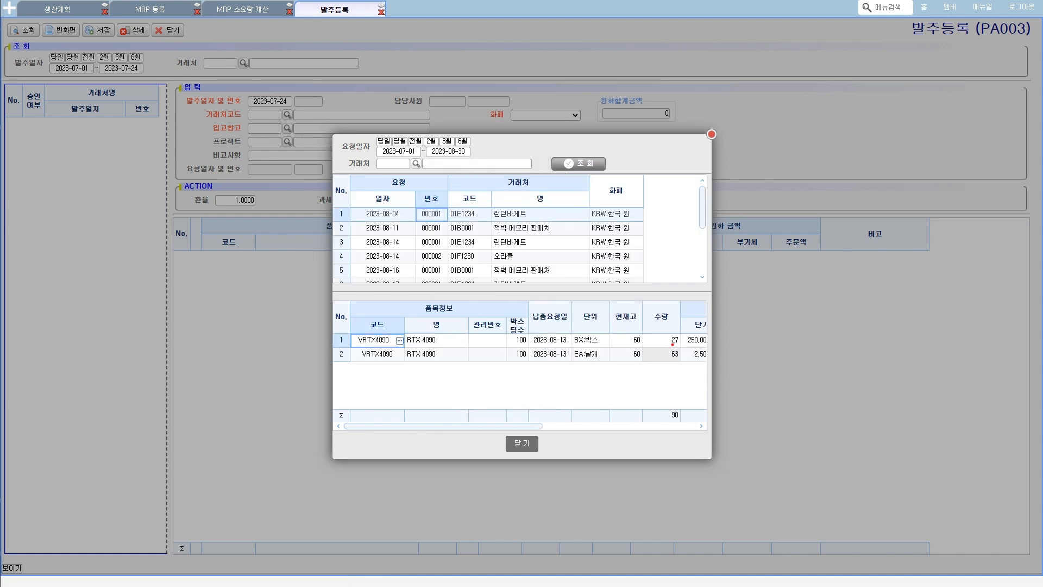
left_click_drag(673, 335, 670, 350)
left_click_drag(577, 345, 606, 338)
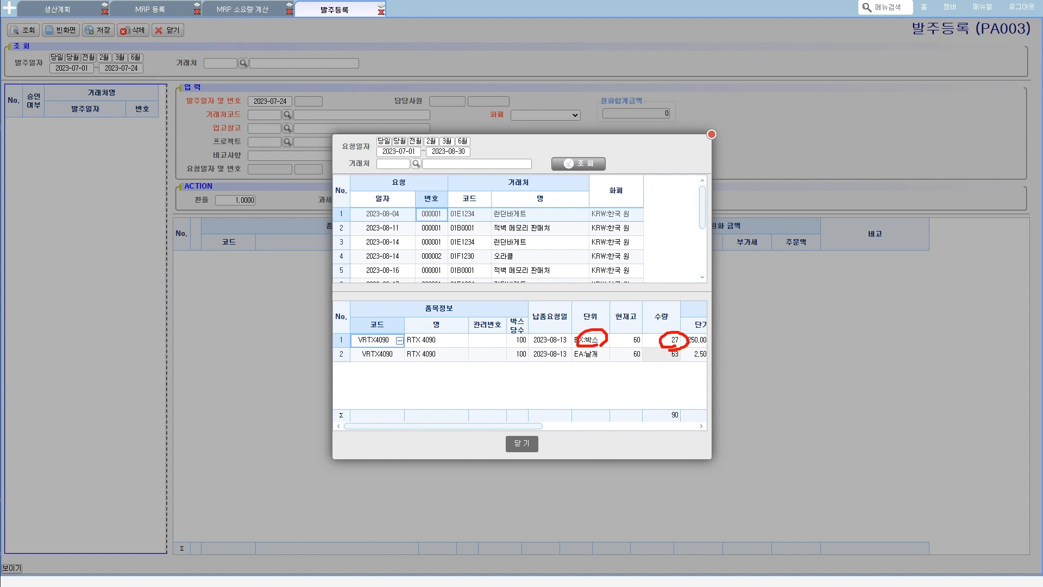
left_click_drag(666, 360, 665, 368)
key("Escape")
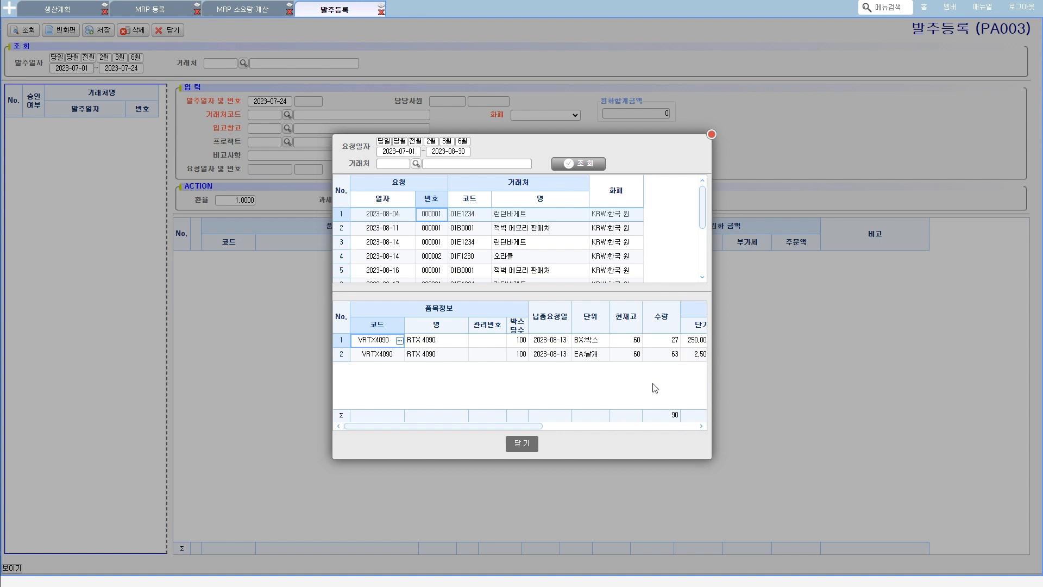
- Load purchase request 000001 of 2023-08-04 from 런던바게트 into the new purchase order
double_click(432, 216)
left_click(485, 317)
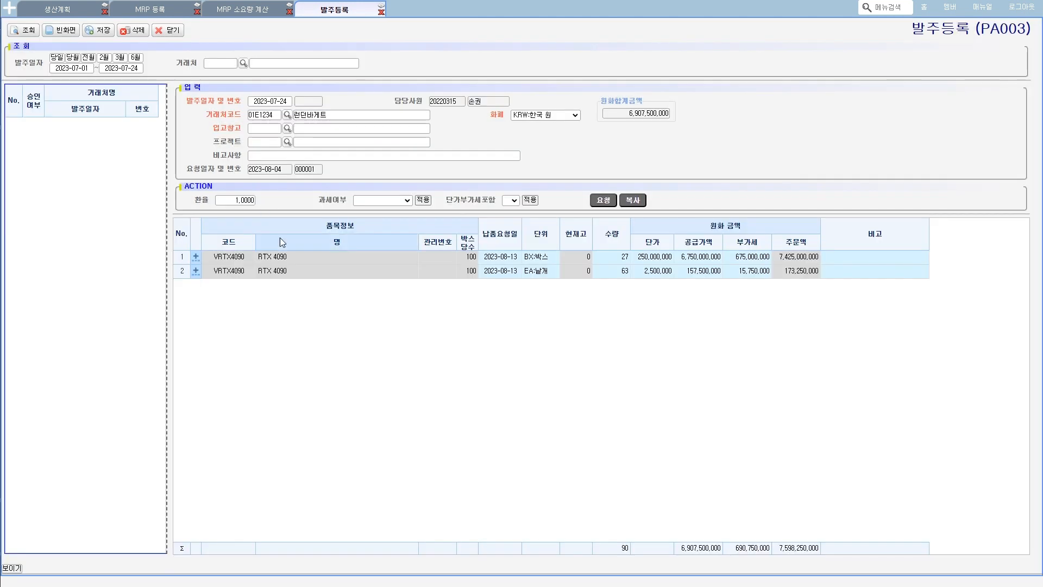
left_click(499, 258)
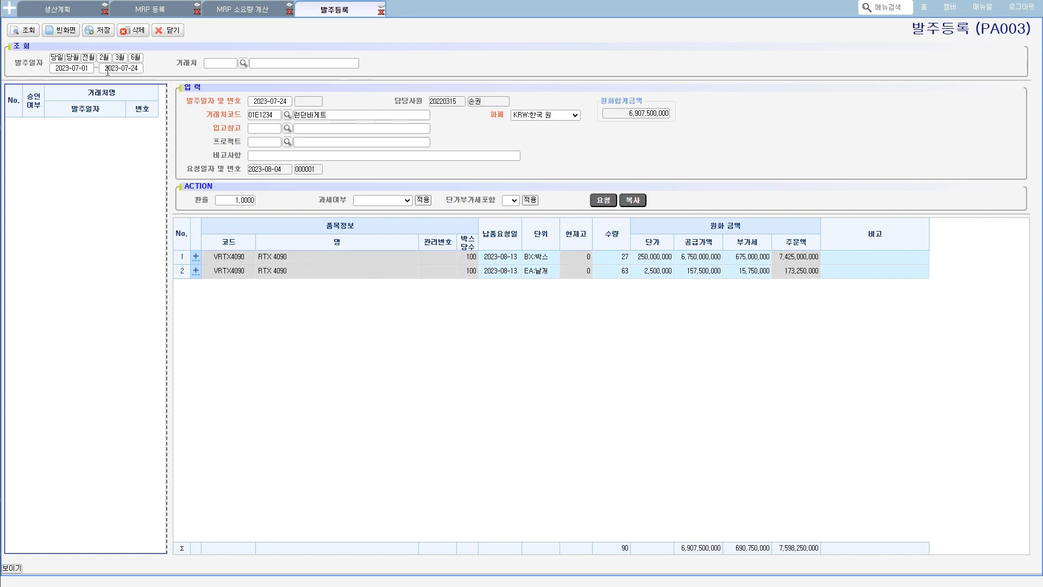
- Try to save the purchase order, then set its 입고창고 to AA01 자재창고
left_click(98, 31)
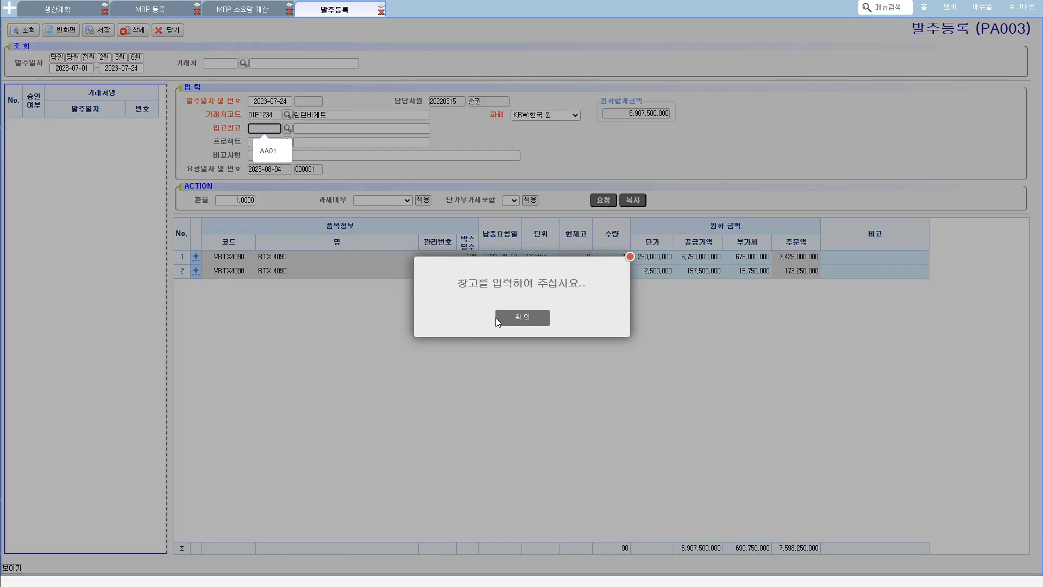
left_click(522, 321)
left_click(288, 131)
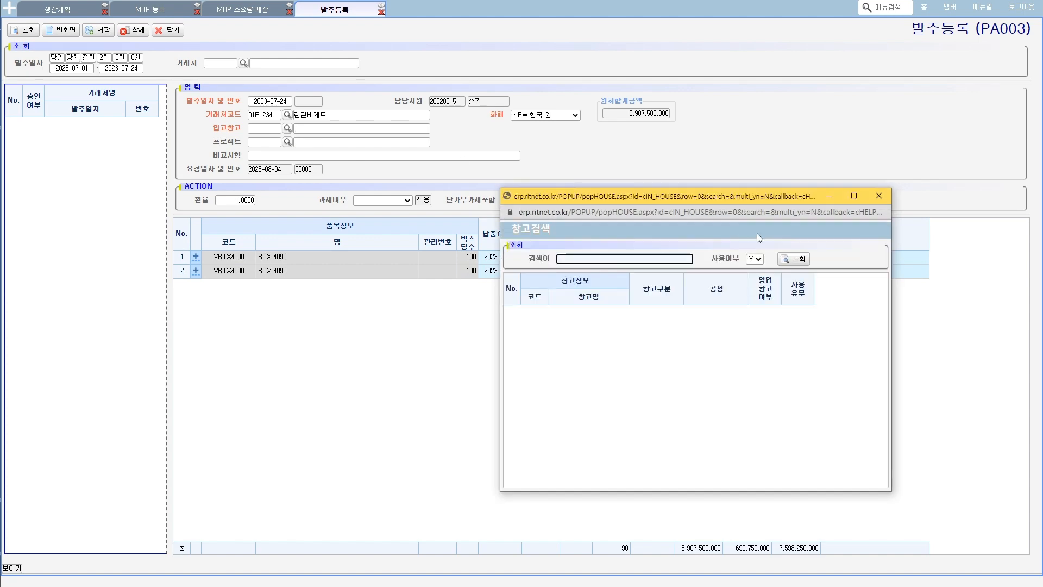
left_click(796, 259)
double_click(531, 317)
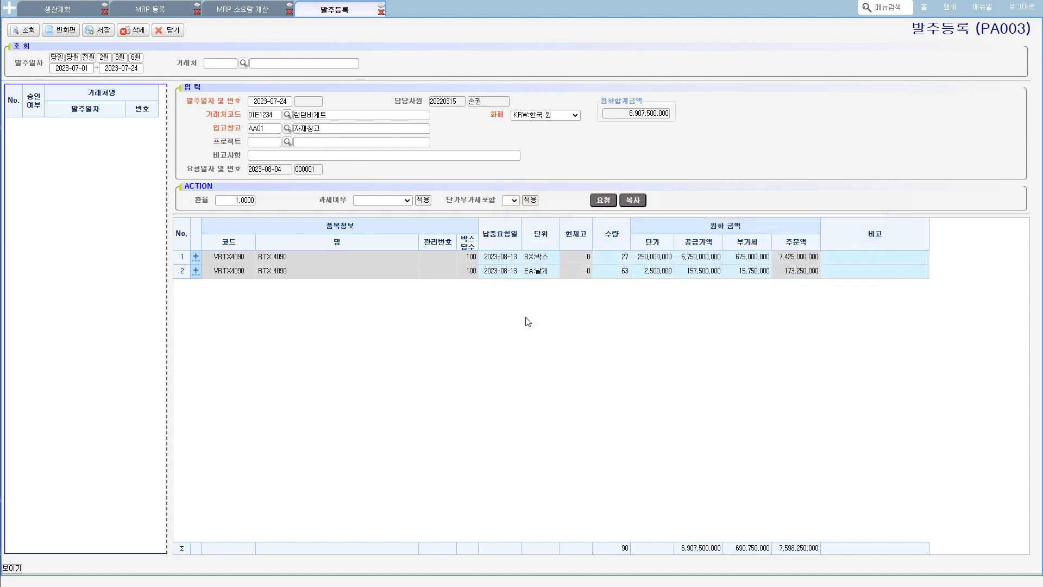
- Save the 런던바게트 purchase order dated 2023-07-24 with its two RTX 4090 lines
left_click(97, 32)
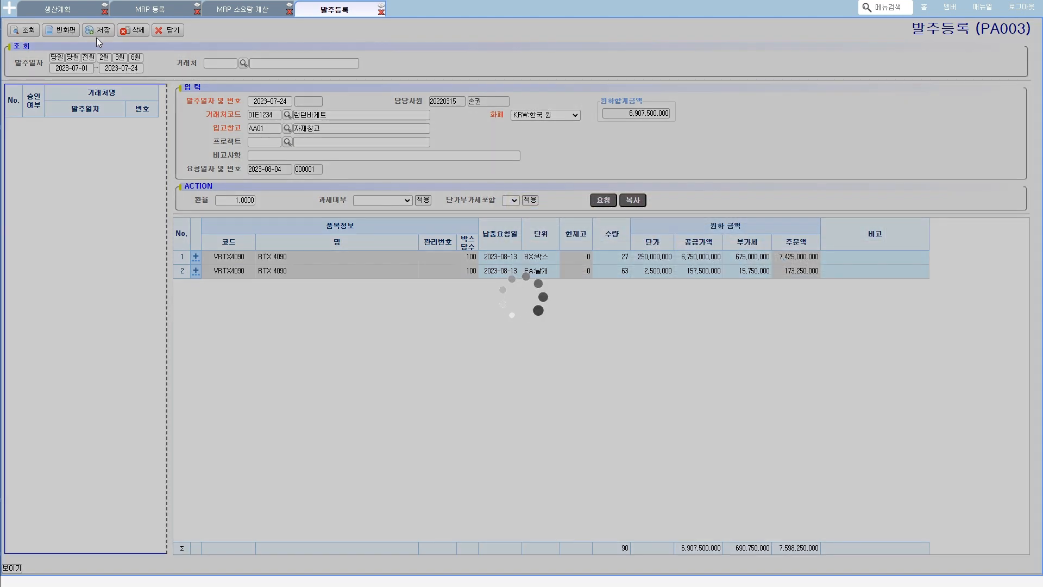
left_click(522, 318)
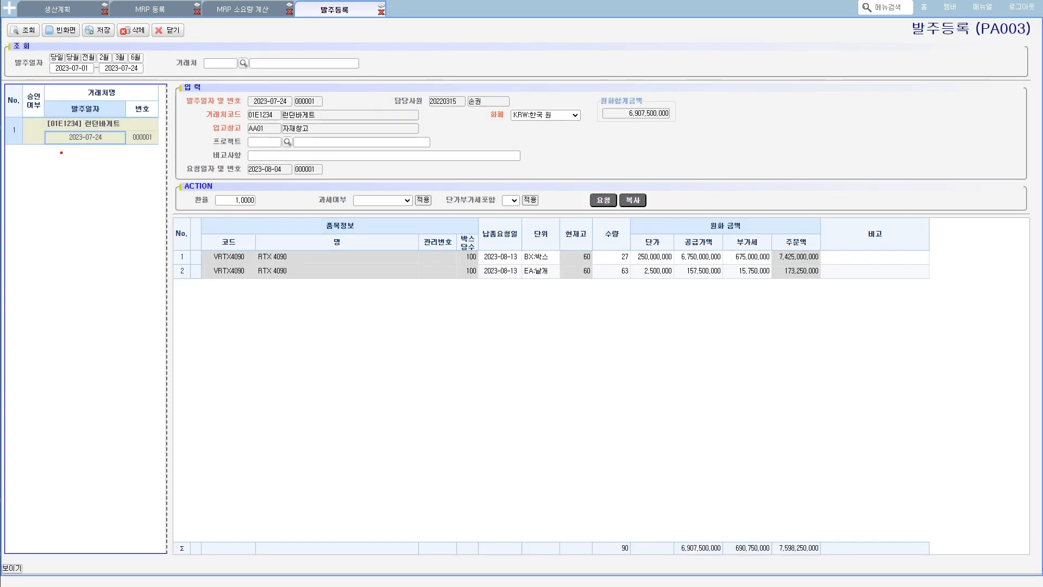
mouse_move(61, 153)
left_mouse_down()
mouse_move(50, 160)
mouse_move(12, 111)
mouse_move(38, 93)
mouse_move(47, 156)
mouse_move(14, 104)
mouse_move(45, 138)
mouse_move(47, 160)
left_mouse_up()
- Open the 발주승인 (PA005) screen, query the orders and select 런던바게트 order 000001 of 2023-07-24
left_click(9, 9)
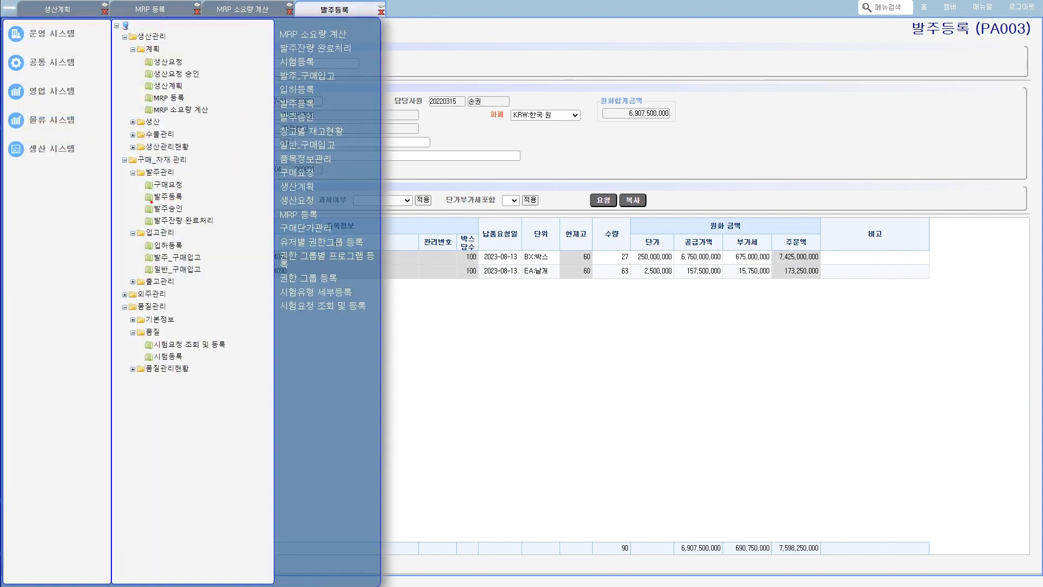
mouse_move(151, 201)
left_mouse_down()
mouse_move(182, 199)
mouse_move(174, 212)
left_mouse_up()
left_click(167, 208)
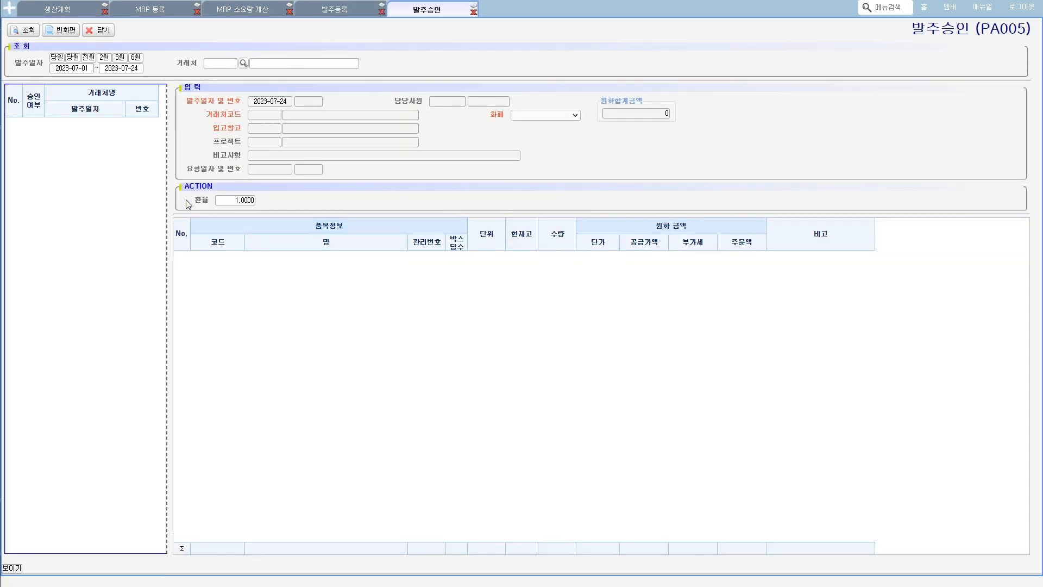
left_click(30, 31)
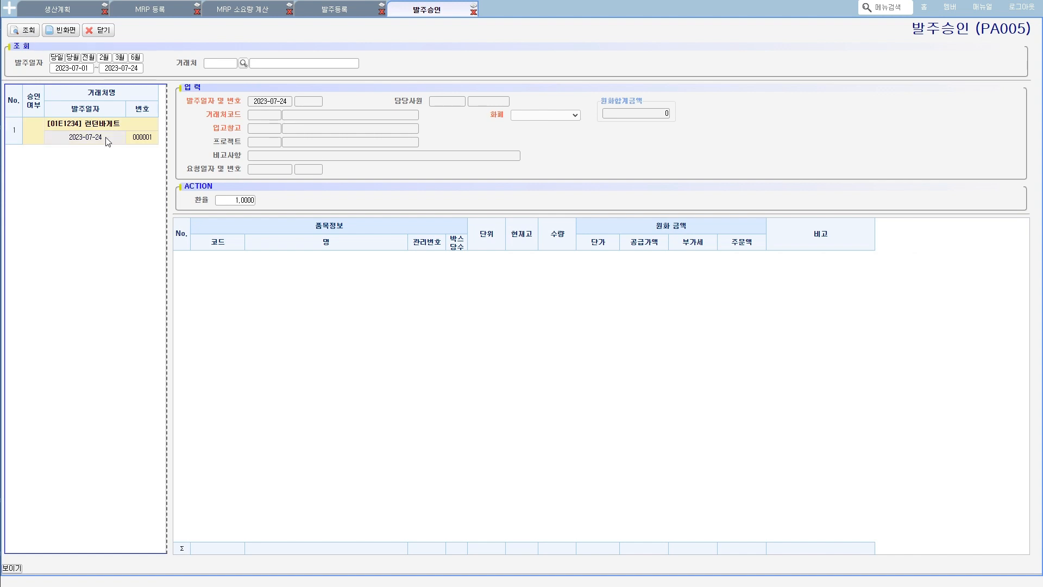
left_click(106, 141)
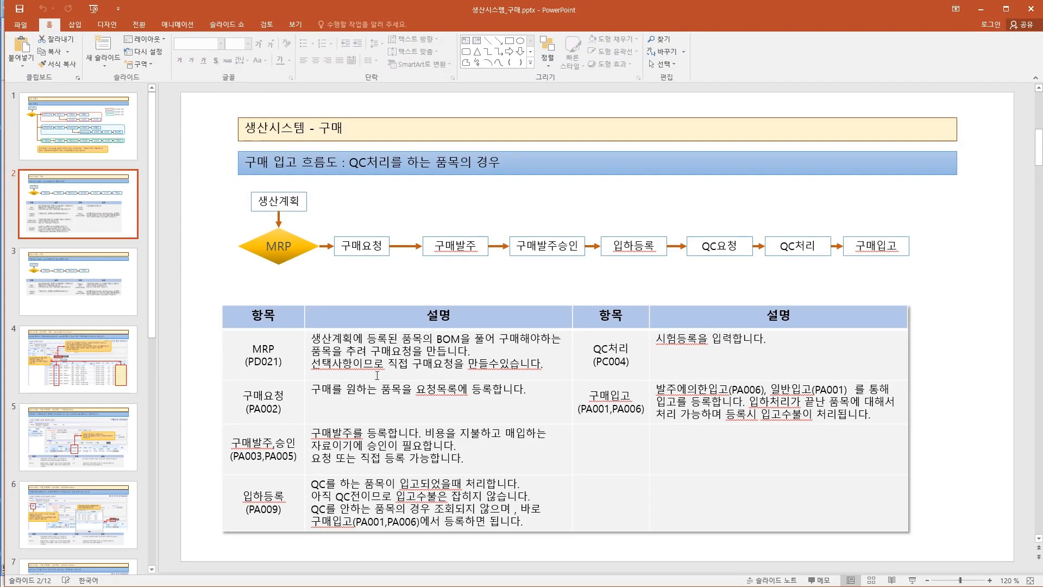
- Look through the slides of 생산시스템_구매.pptx in PowerPoint to find the 발주승인 (PA005) explanation
left_click(105, 272)
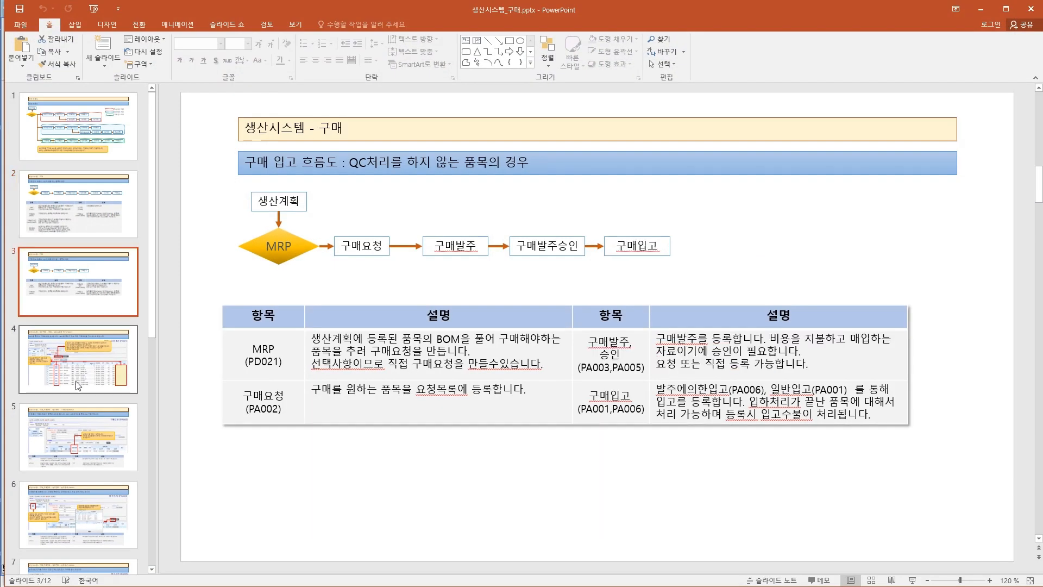
left_click(93, 350)
scroll(91, 444, "down", 2)
left_click(91, 444)
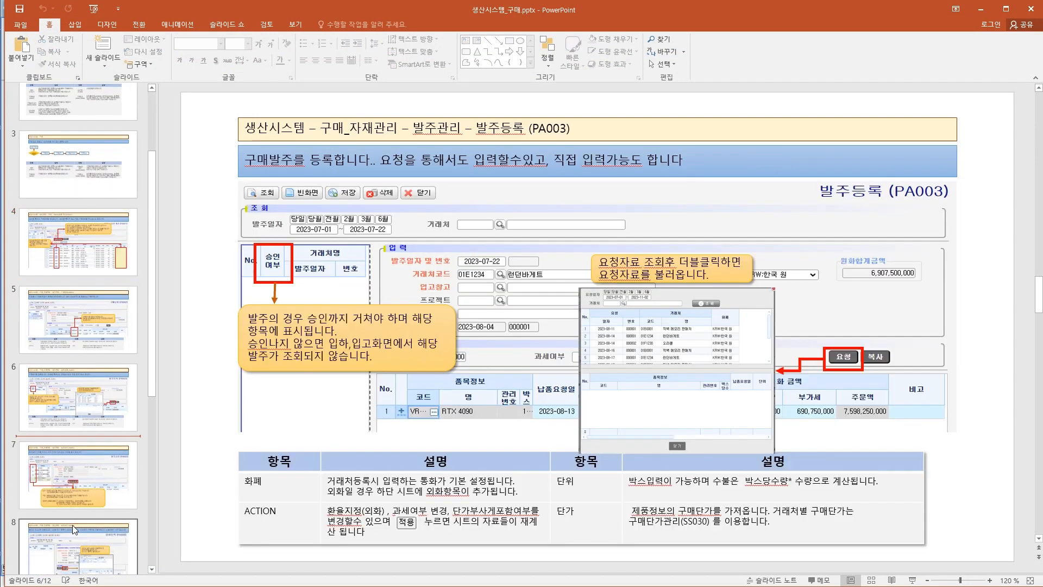
scroll(89, 510, "down", 2)
left_click(89, 510)
left_click(77, 520)
scroll(80, 536, "down", 4)
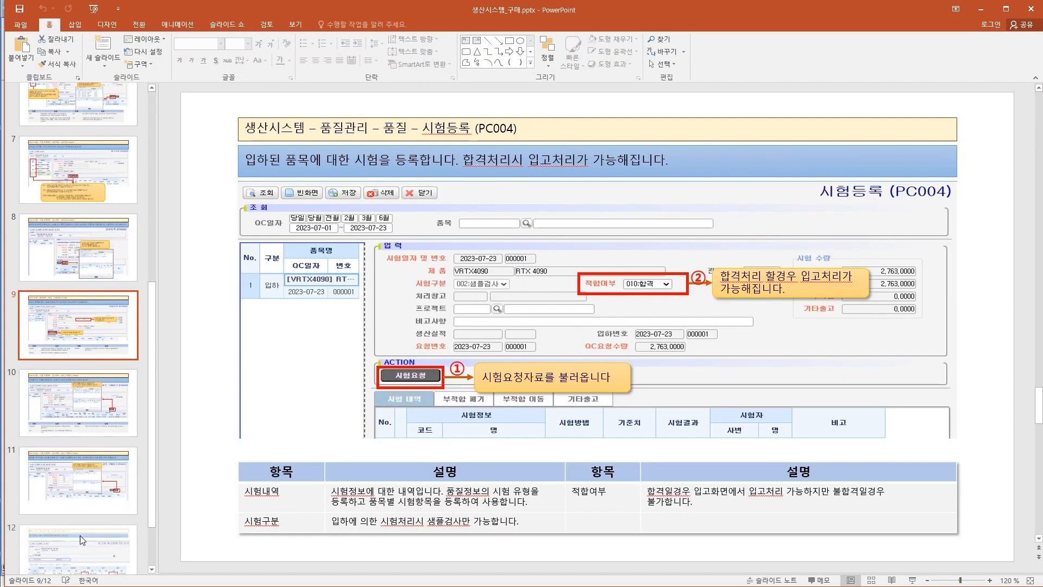
left_click(70, 412)
left_click(97, 471)
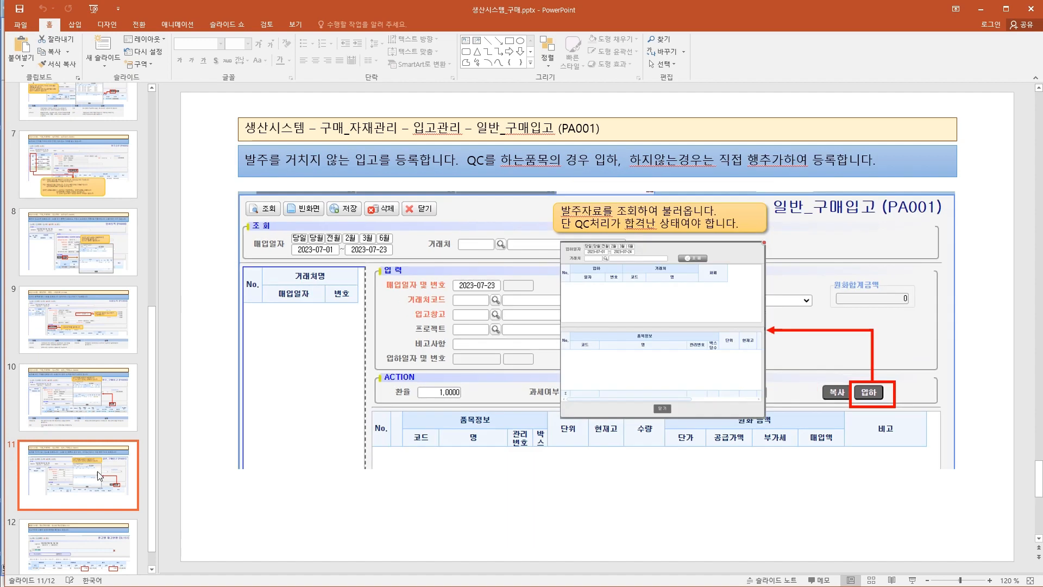
scroll(98, 473, "down", 2)
scroll(92, 380, "up", 1)
left_click(80, 245)
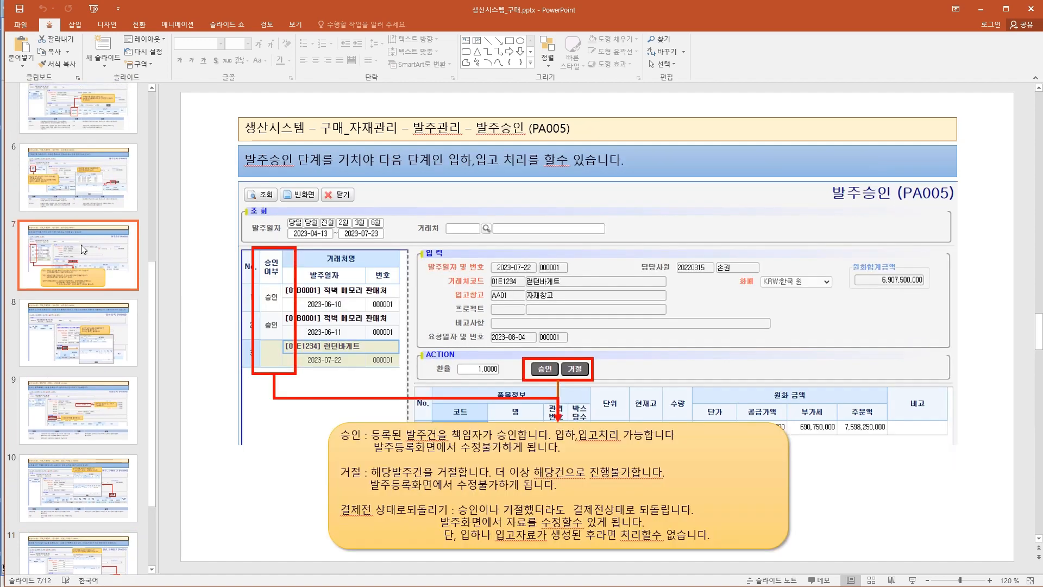
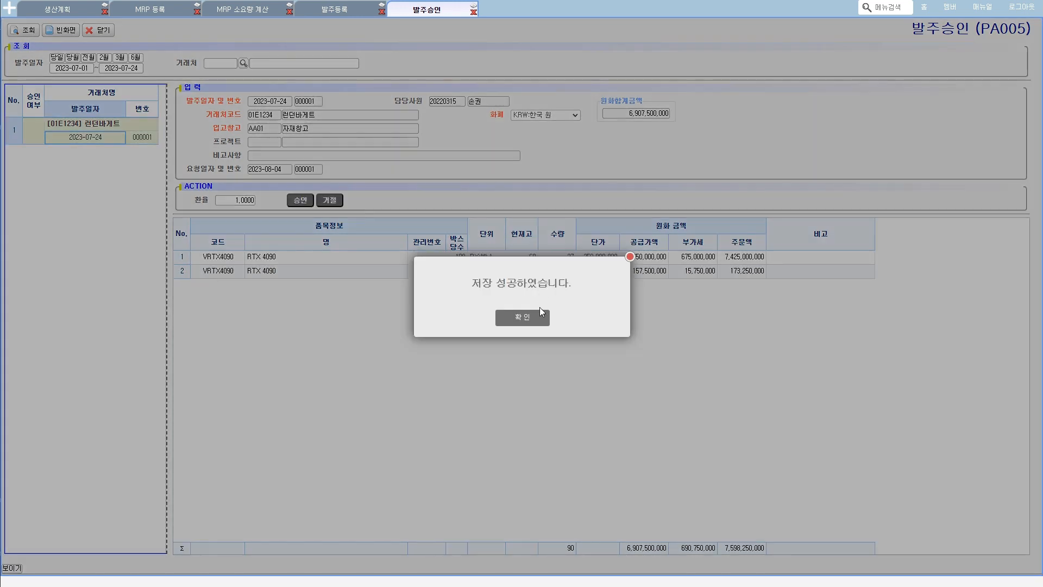
- Finish returning the 런던바게트 order to its pre-approval state and reject it (거절)
left_click(533, 319)
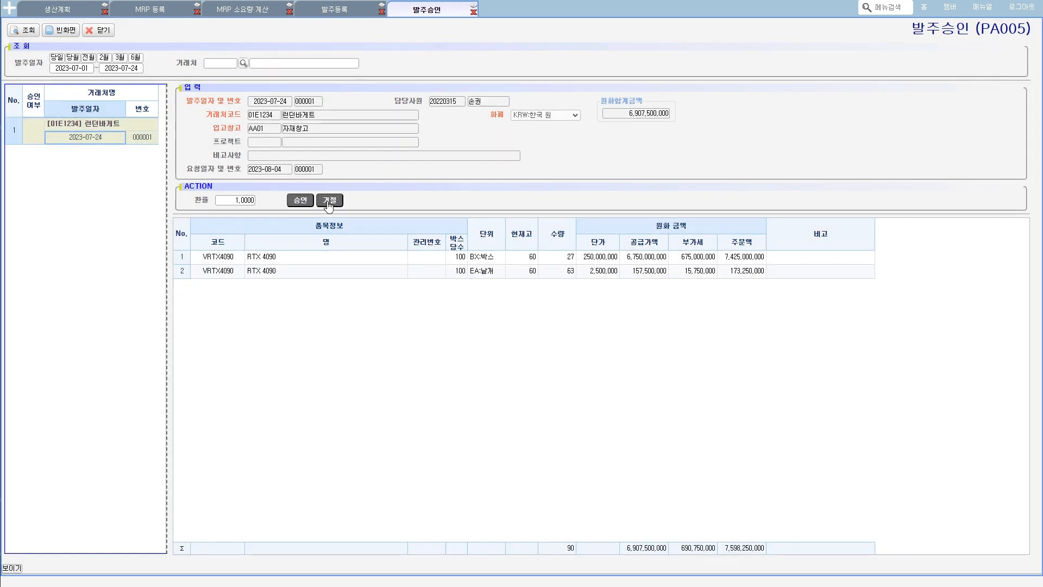
left_click(328, 201)
left_click(532, 316)
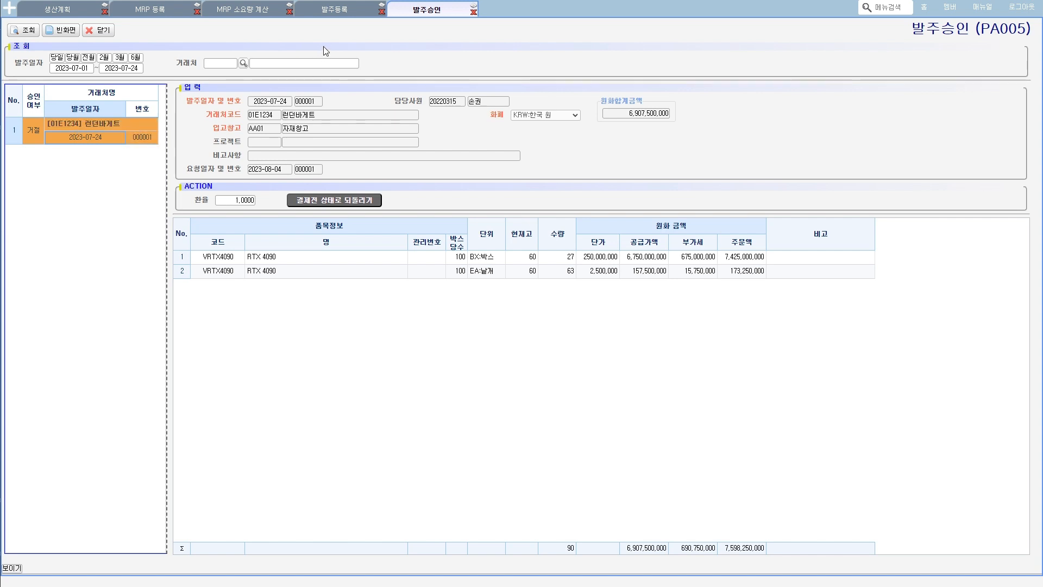
- In 발주등록, try to save the rejected order with the BX:박스 line's 수량 changed to 22
left_click(334, 11)
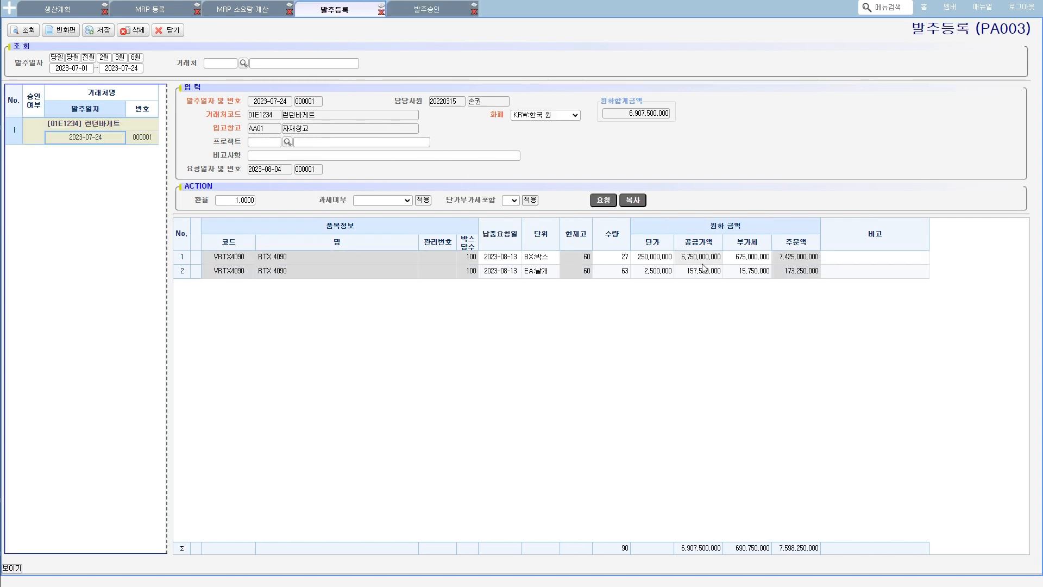
left_click(625, 260)
type("22")
key("Return")
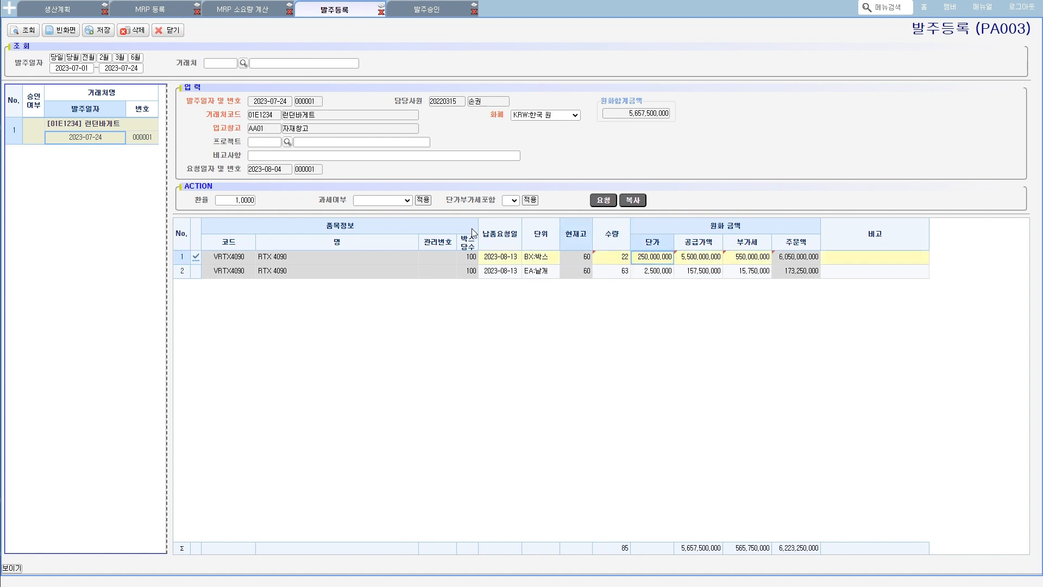
left_click(99, 31)
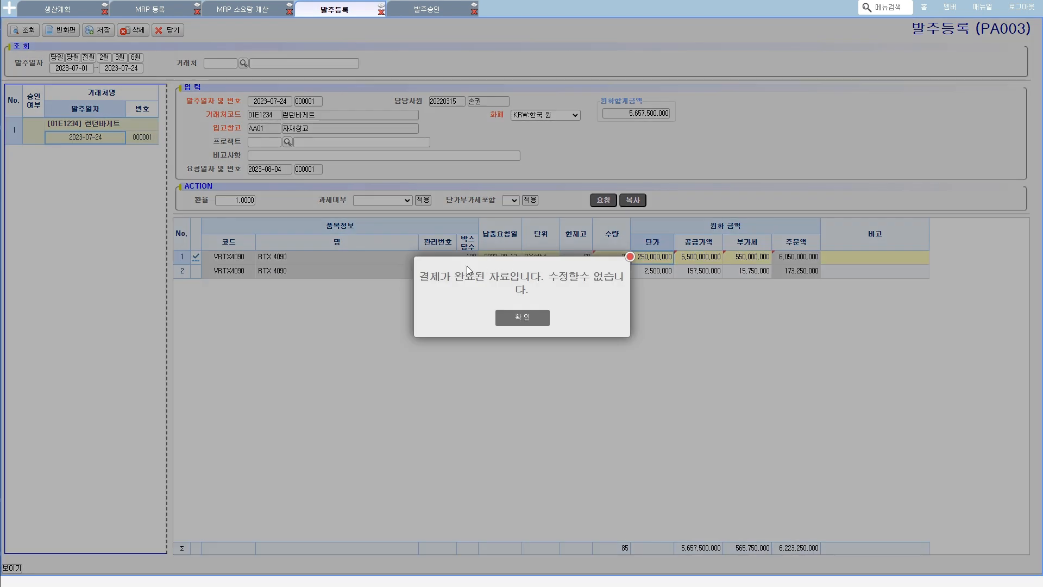
left_click(523, 315)
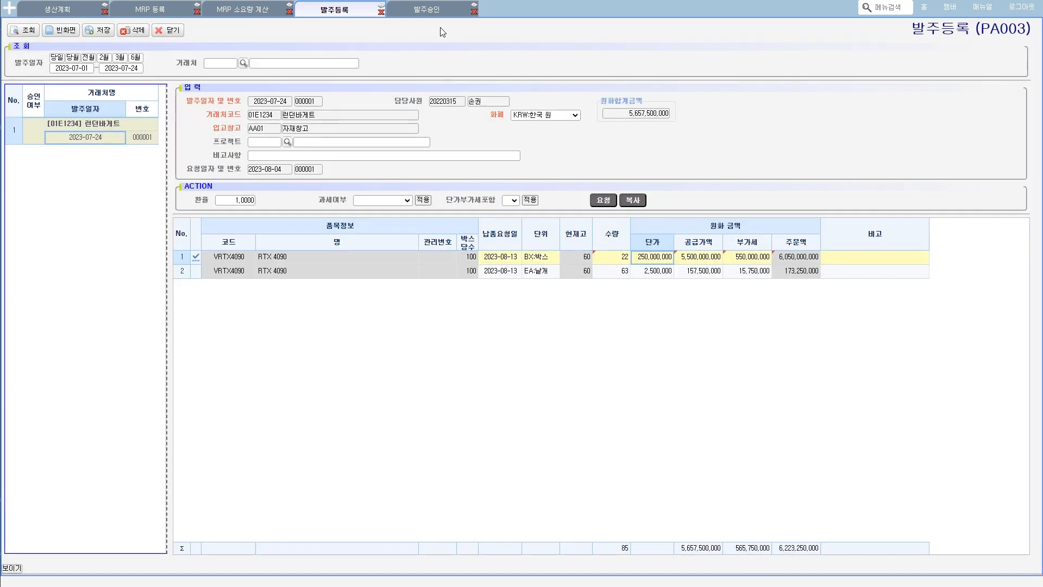
- In 발주승인, return the rejected 런던바게트 order to its pre-approval state and approve it (승인)
left_click(434, 11)
left_click(317, 199)
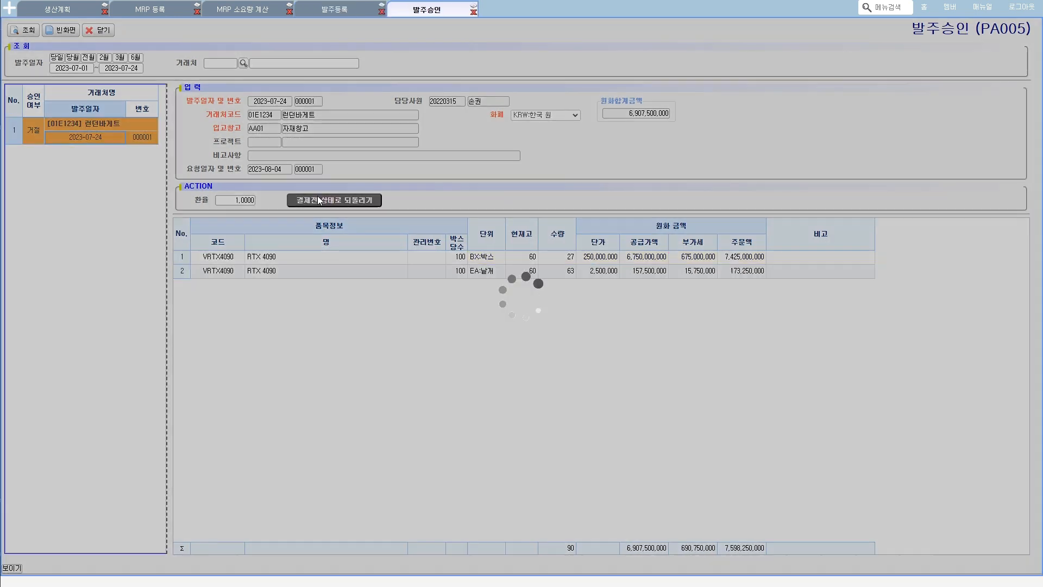
left_click(529, 321)
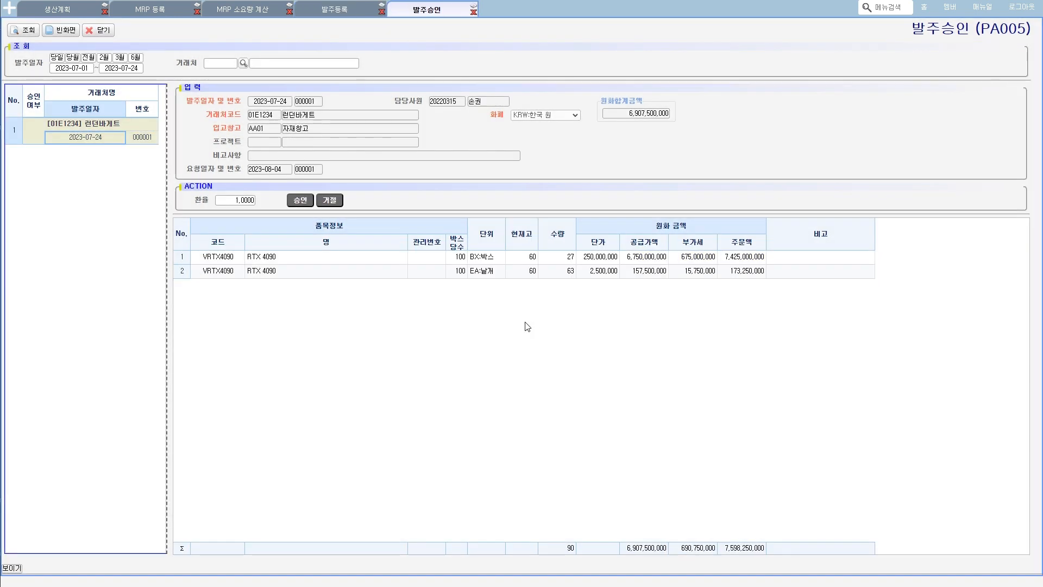
left_click(300, 200)
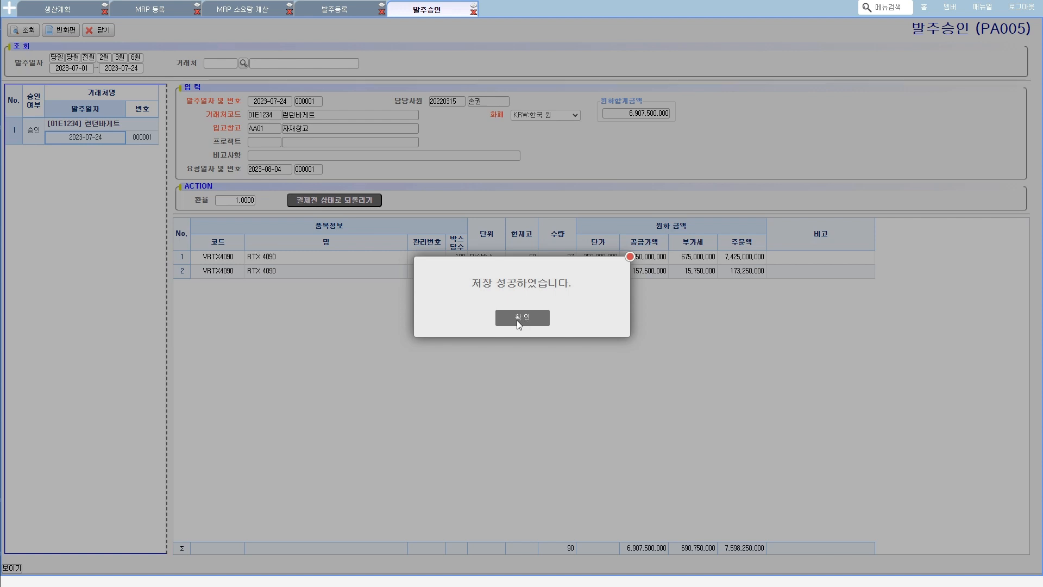
left_click(519, 318)
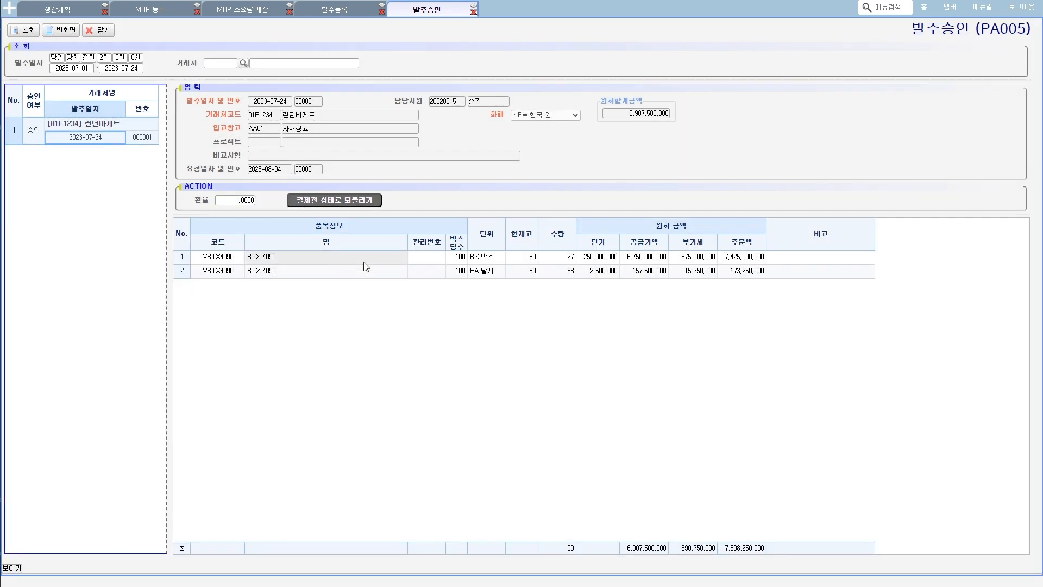
- Open the 입하등록 (PA009) screen under 구매_자재 관리, 입고관리
left_click(12, 10)
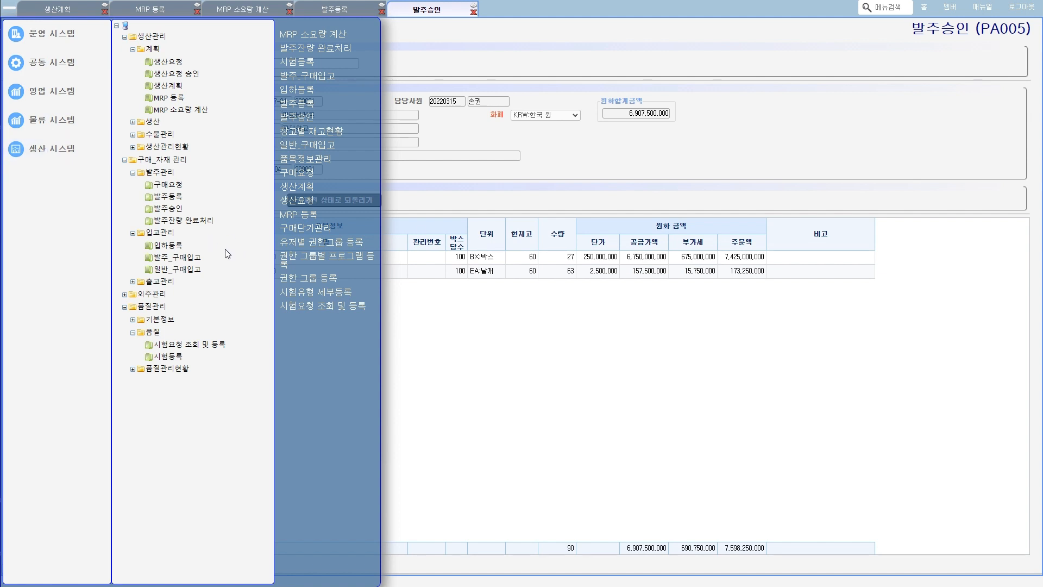
mouse_move(141, 240)
left_mouse_down()
mouse_move(175, 237)
mouse_move(194, 252)
left_mouse_up()
left_click(179, 247)
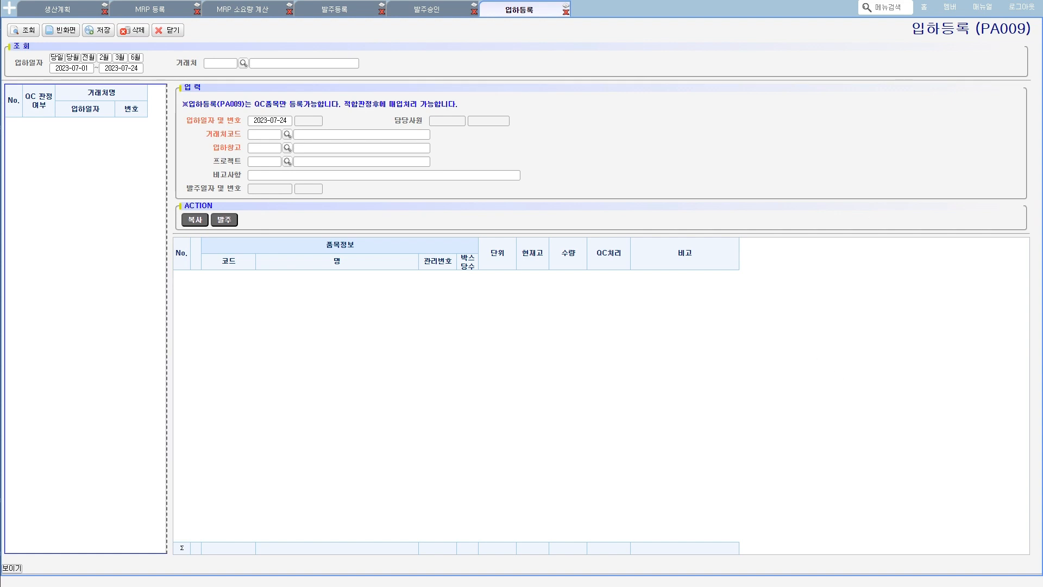
- Switch to Notepad to review the process flow from 입하등록 through QC요청 and QC처리 to 구매입고, and return to the ERP
key("alt+Tab")
left_click(550, 347)
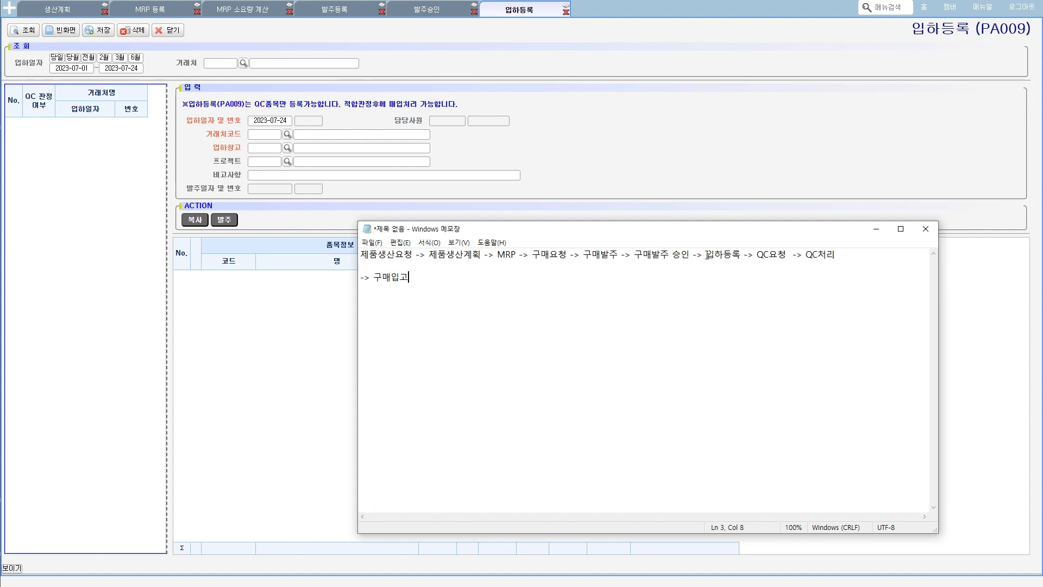
left_click_drag(706, 254, 837, 278)
left_click(820, 281)
left_click_drag(705, 254, 840, 254)
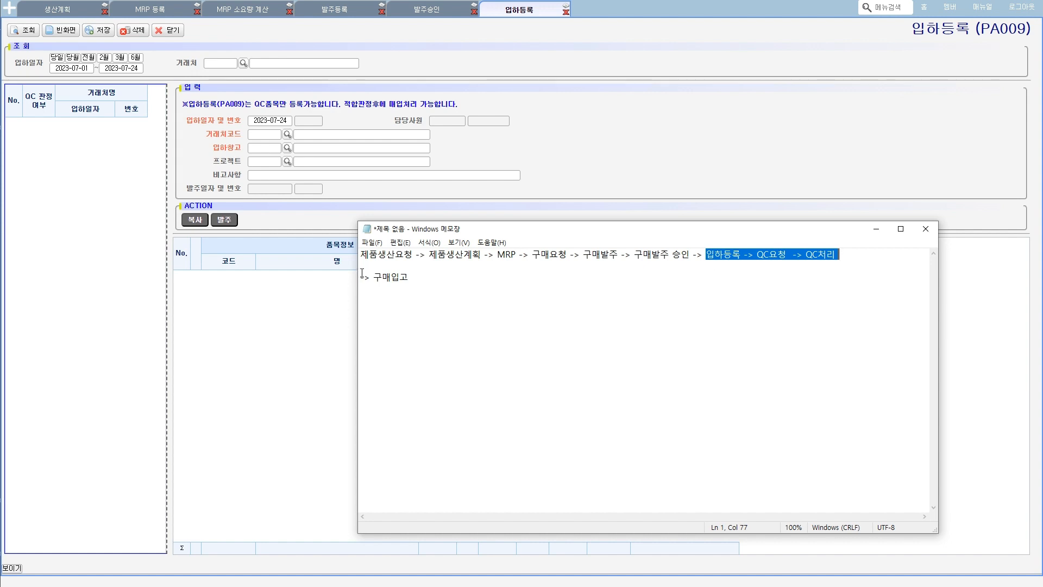
left_click_drag(374, 277, 421, 277)
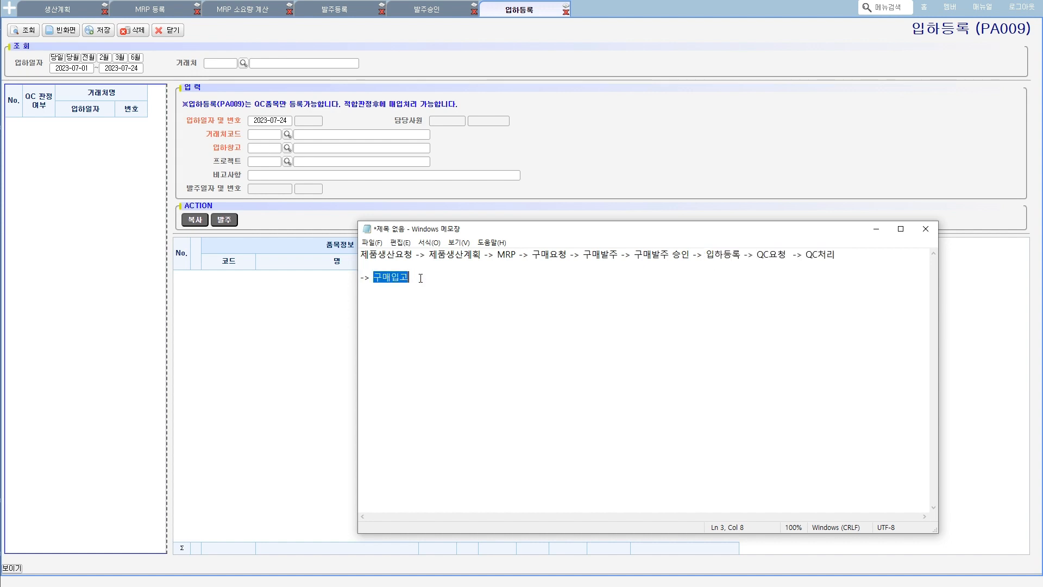
left_click(596, 156)
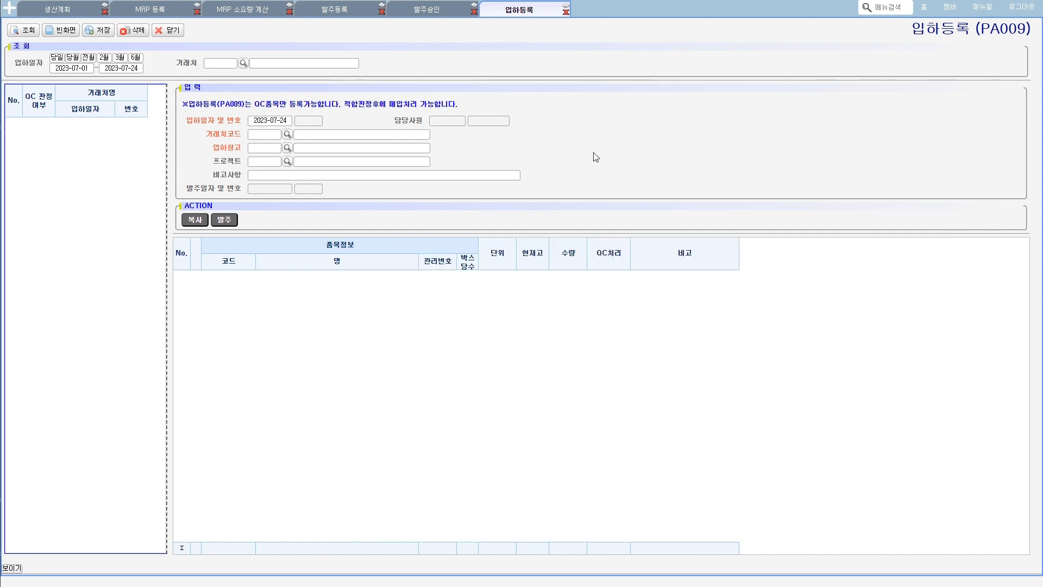
- Query the 발주 list and load the 런던바게트 order dated 2023-07-24 into a new 입하등록 entry
left_click(230, 220)
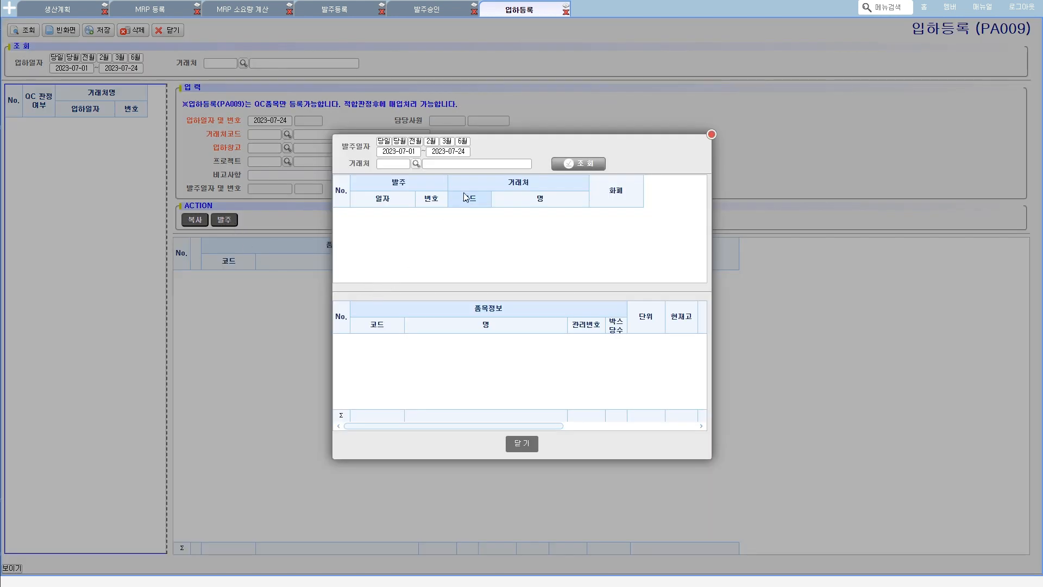
left_click(565, 164)
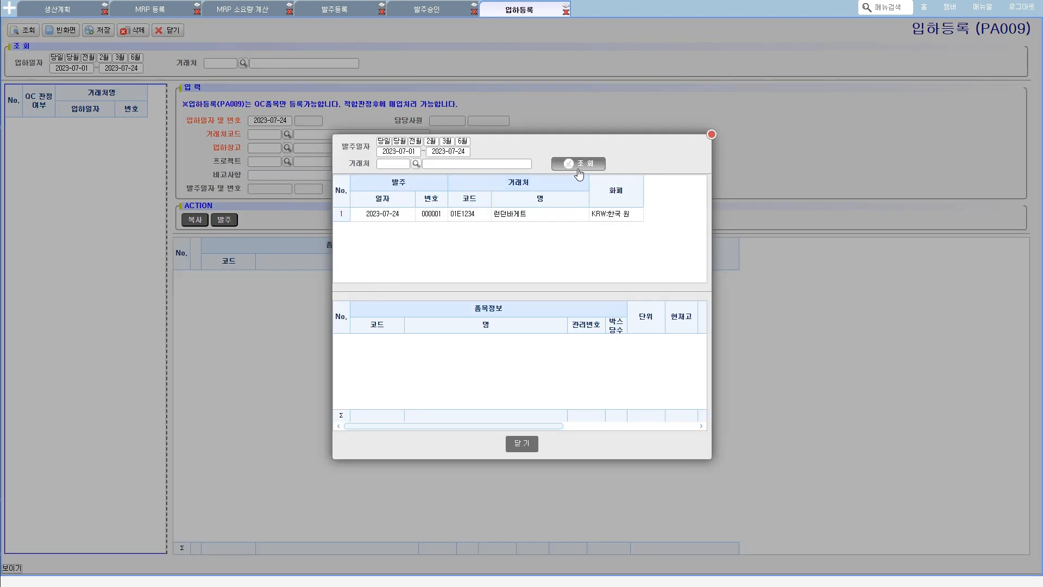
left_click(400, 214)
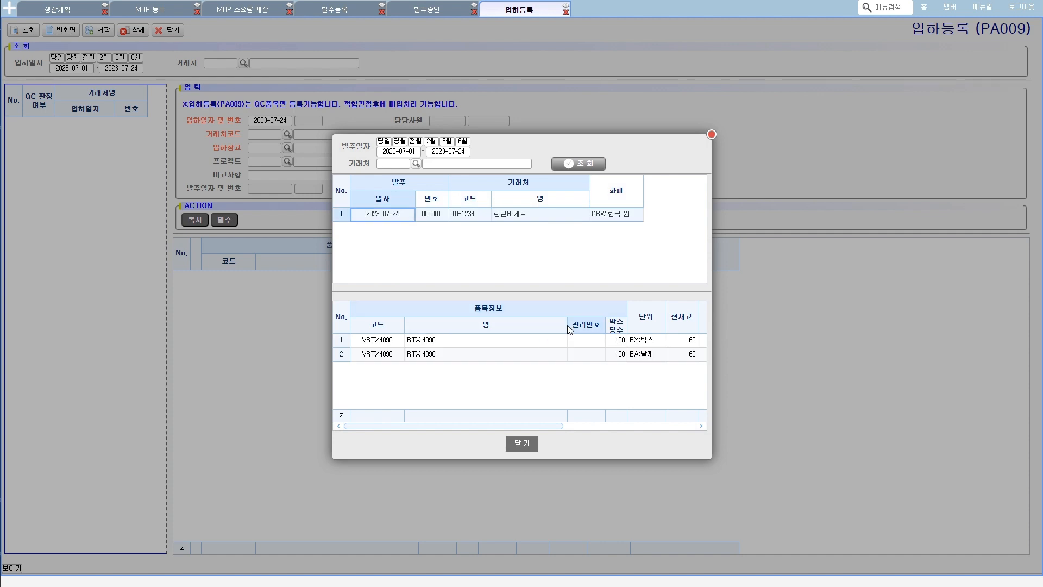
left_click_drag(567, 325, 474, 334)
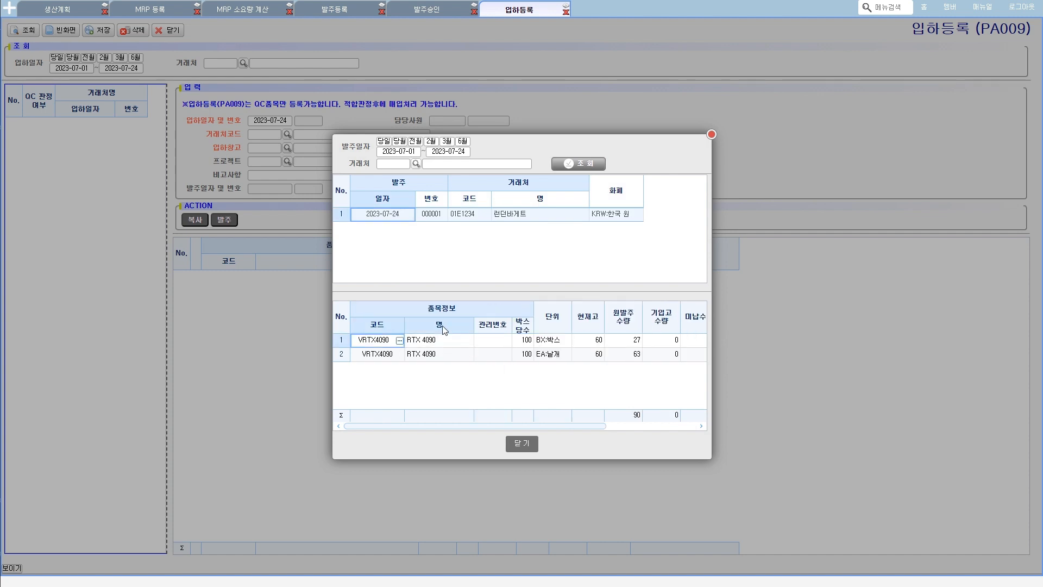
double_click(396, 214)
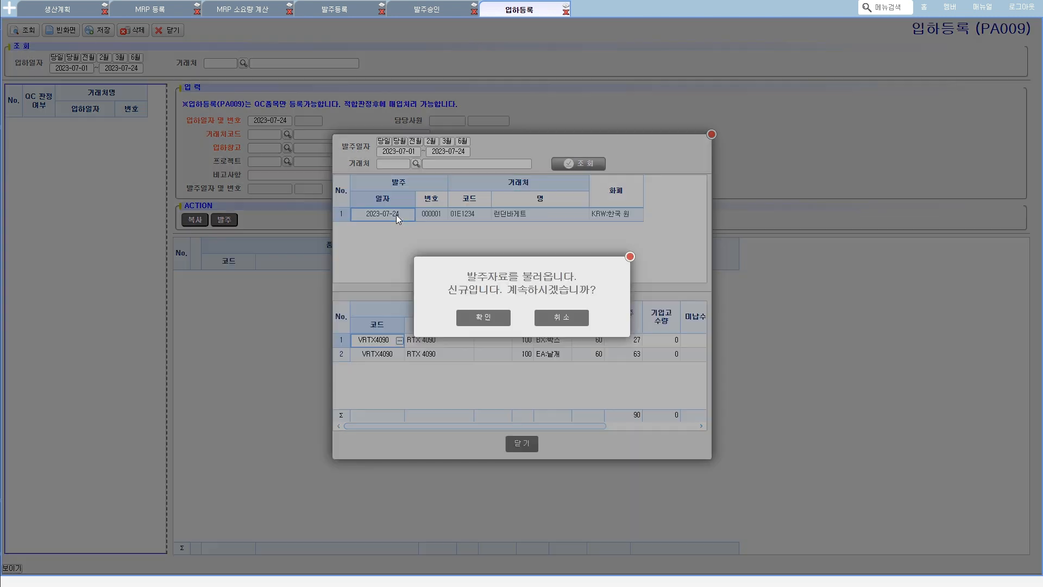
left_click(494, 317)
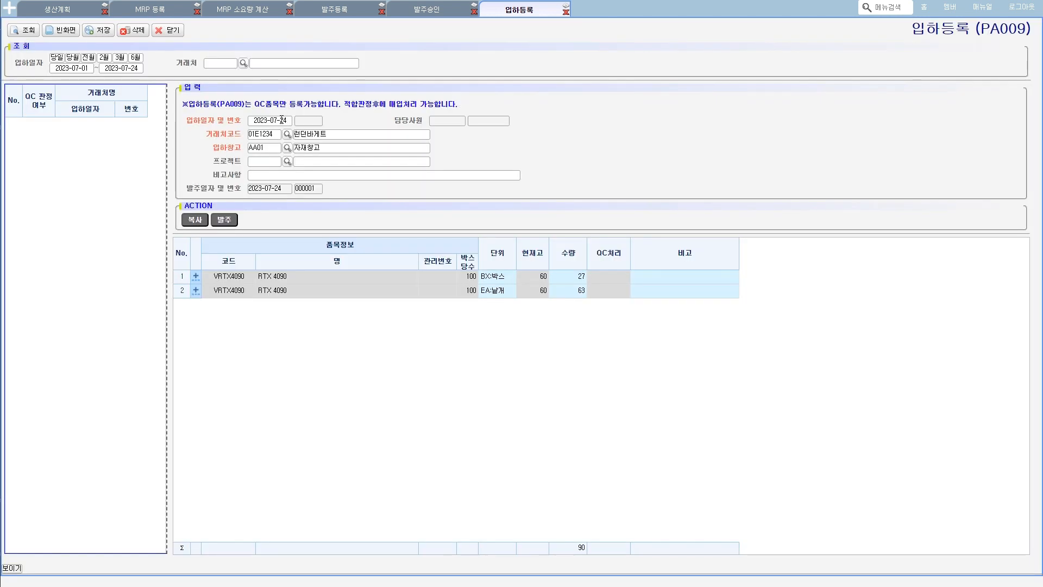
- Set the 입하일자 to 2023-08-13 and save the 입하등록 entry
left_click(282, 120)
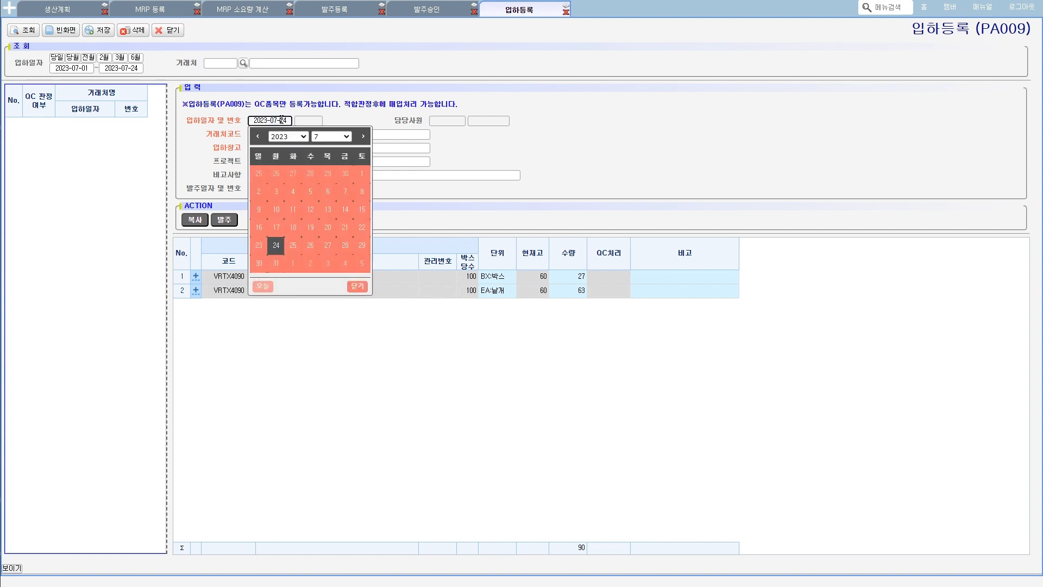
left_click(362, 142)
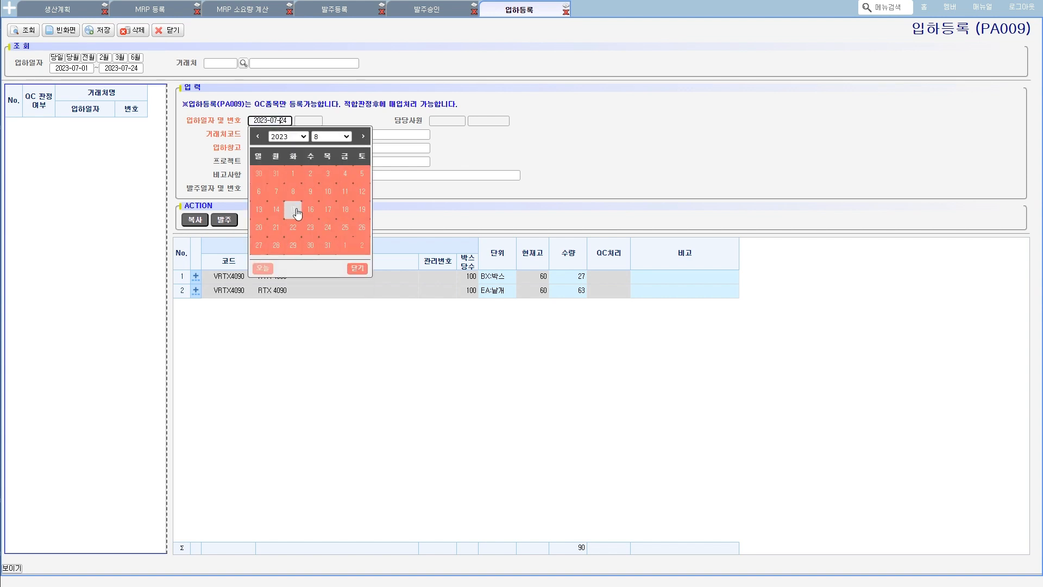
left_click(260, 210)
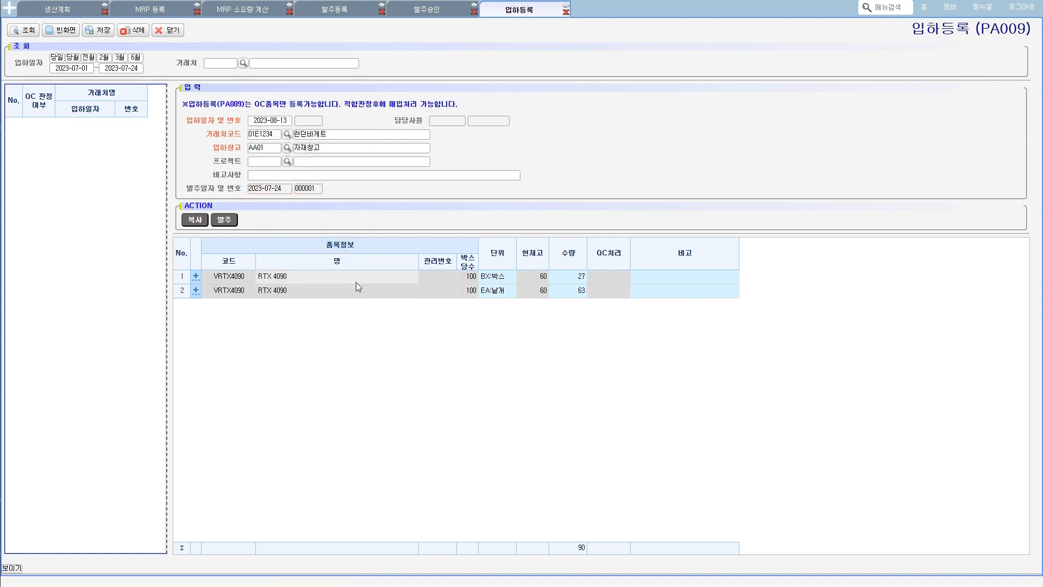
left_click(103, 34)
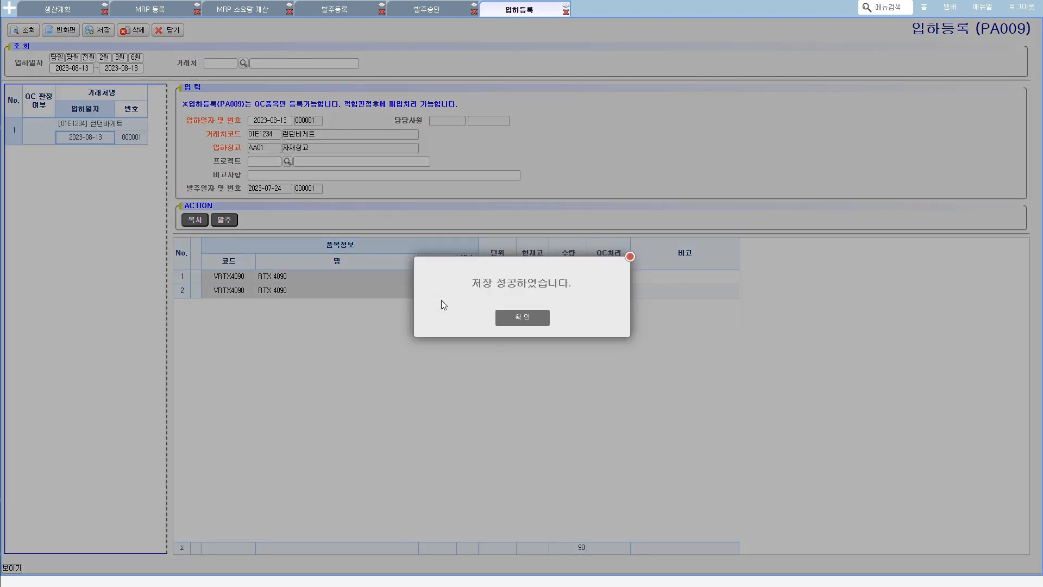
left_click(525, 316)
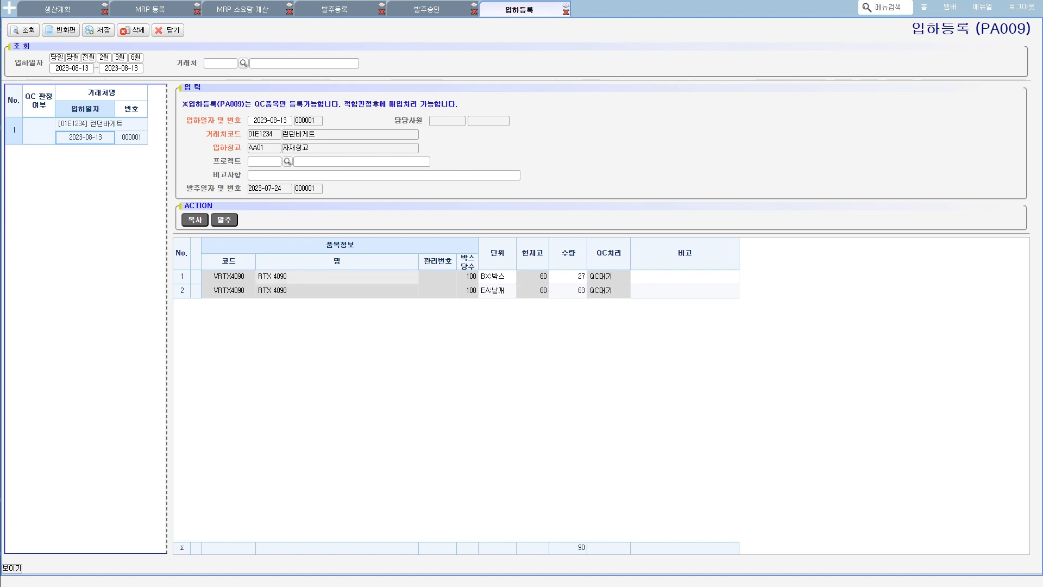
mouse_move(49, 152)
left_mouse_down()
mouse_move(15, 137)
mouse_move(61, 98)
mouse_move(46, 157)
left_mouse_up()
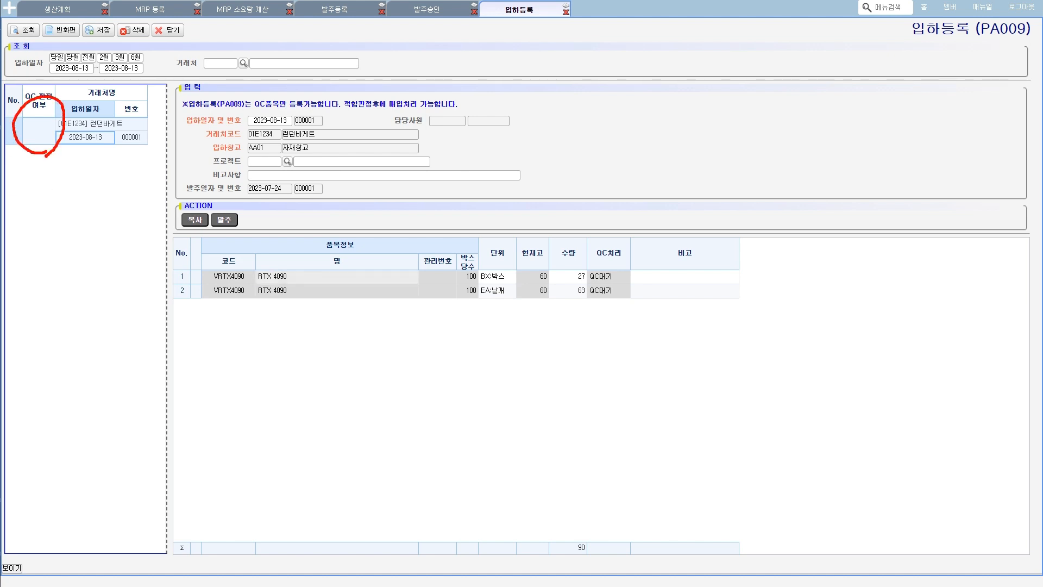
mouse_move(624, 296)
left_mouse_down()
mouse_move(600, 231)
mouse_move(607, 304)
mouse_move(621, 281)
mouse_move(627, 296)
left_mouse_up()
key("Escape")
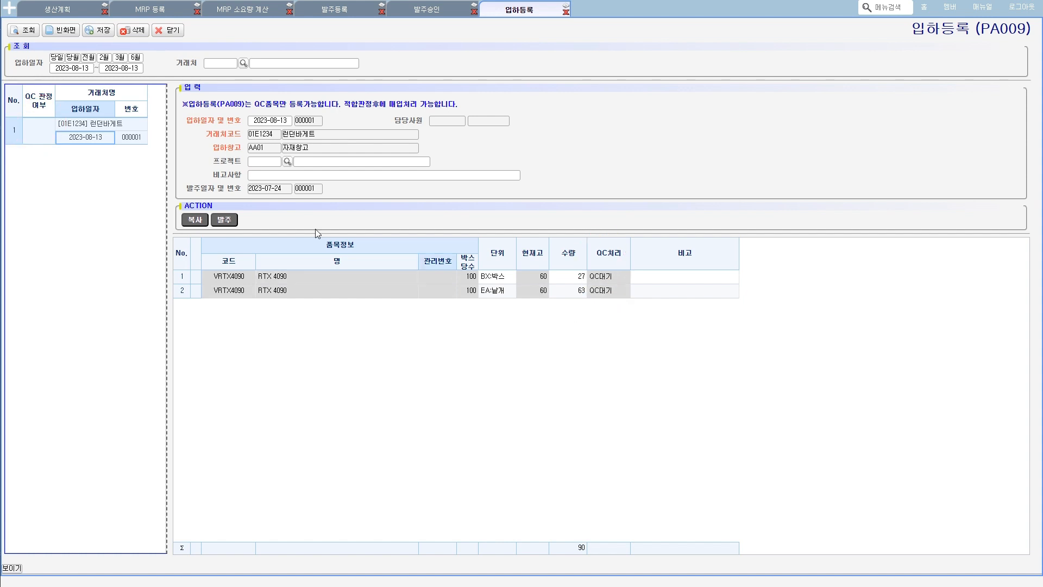
- Open the 시험등록 (PC004) screen under 품질관리, and briefly check the saved entry in 입하등록
left_click(10, 8)
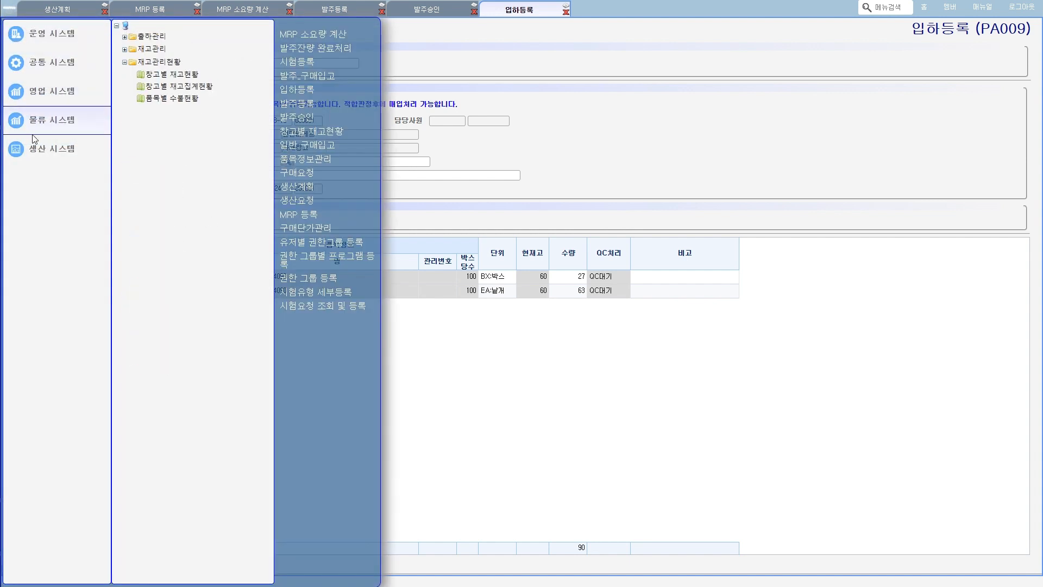
mouse_move(78, 149)
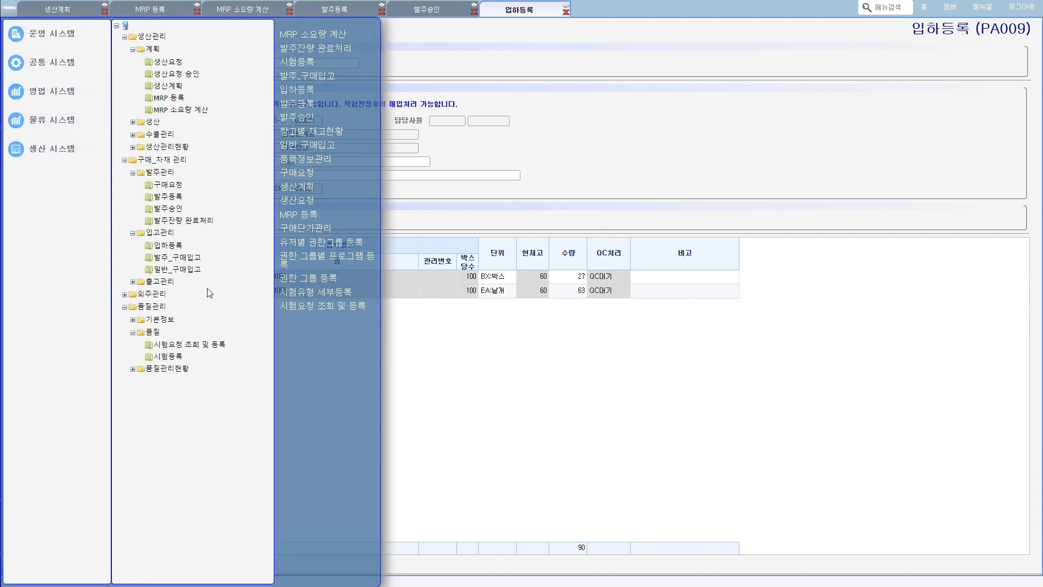
mouse_move(135, 313)
left_mouse_down()
mouse_move(166, 313)
mouse_move(161, 338)
mouse_move(185, 361)
left_mouse_up()
left_click(167, 357)
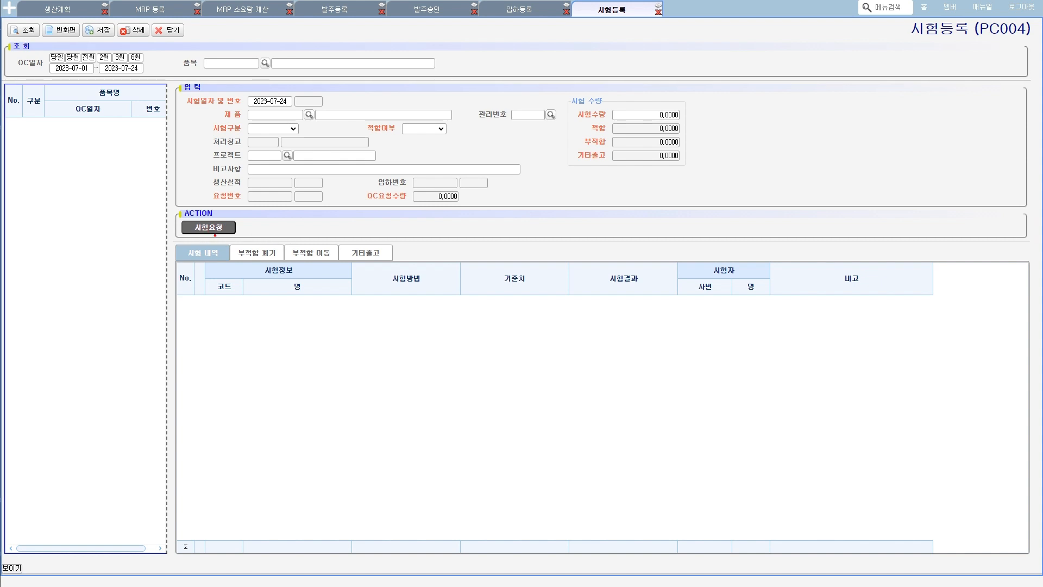
left_click(205, 232)
left_click(523, 12)
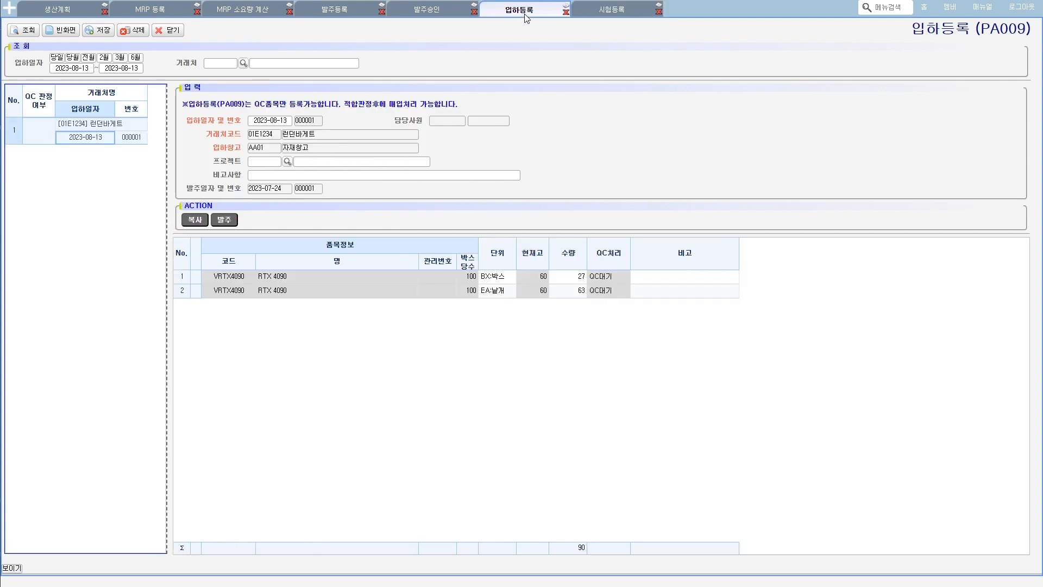
left_click(599, 10)
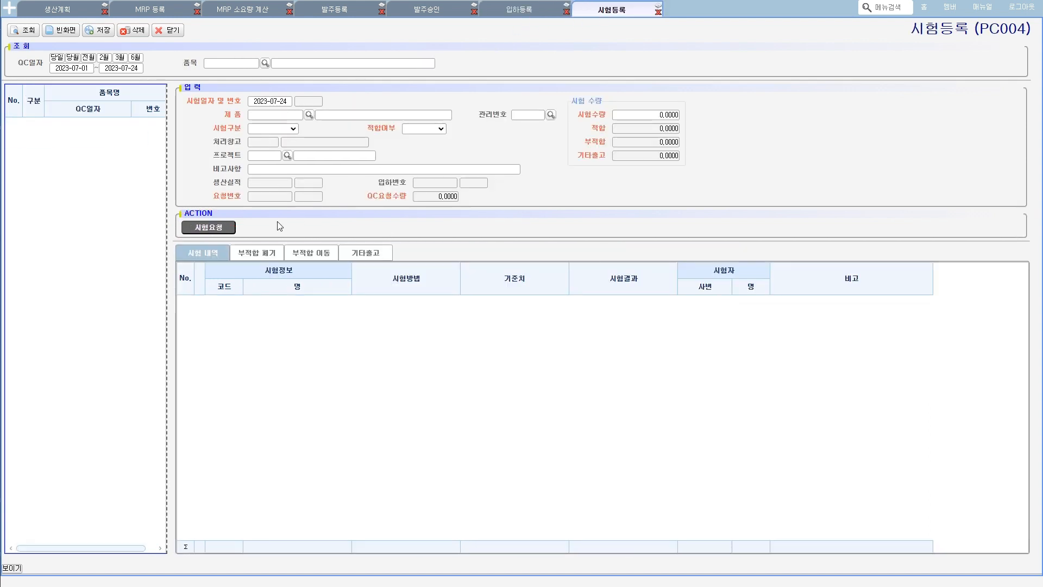
- Query the 시험요청 list in 시험등록 with the 요청일자 period extended to 2023-08-29
left_click(213, 227)
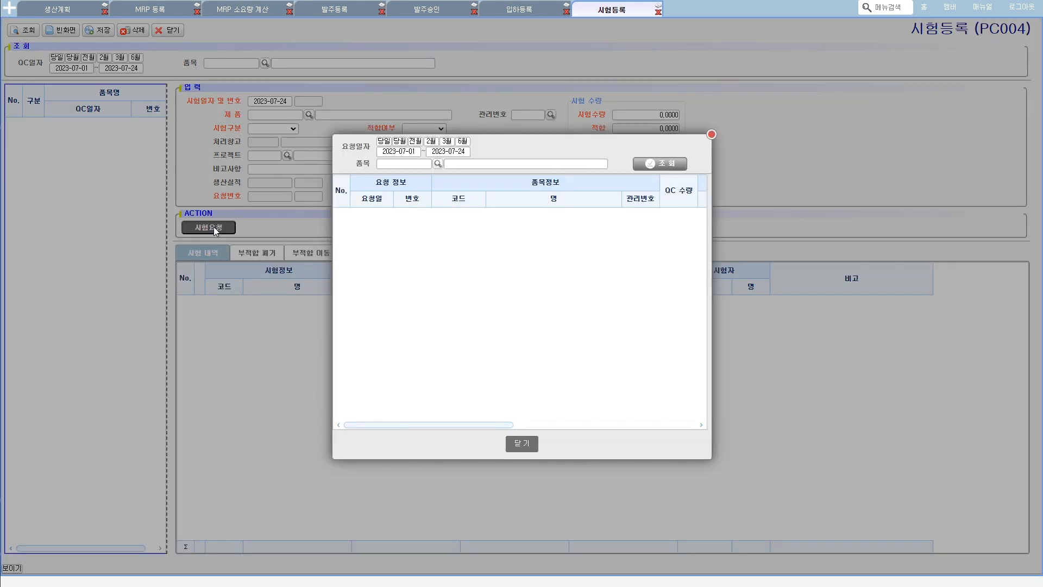
left_click(660, 163)
left_click(536, 312)
left_click(449, 151)
left_click(541, 167)
left_click(471, 276)
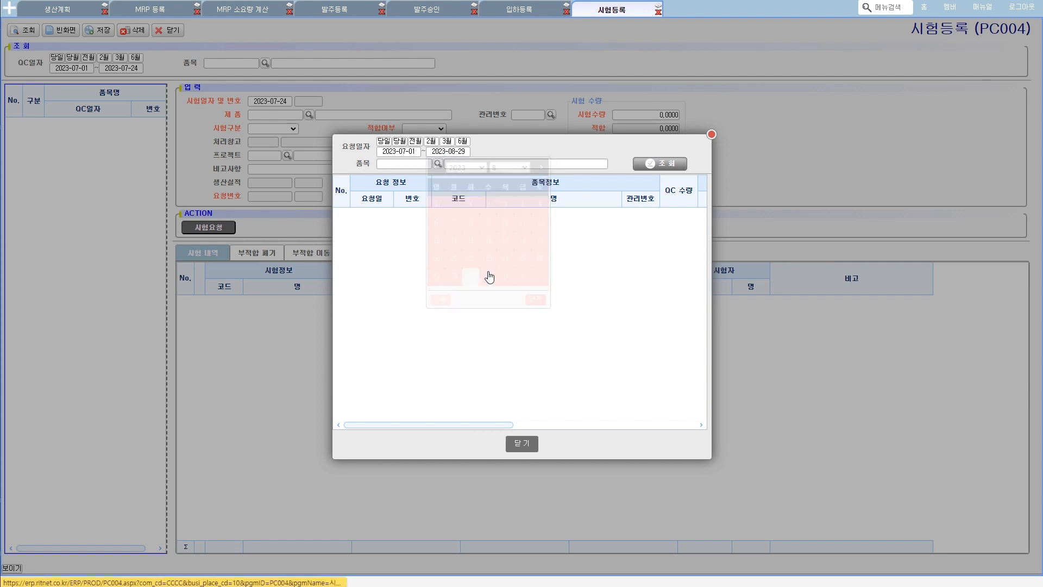
left_click(667, 164)
left_click(608, 213)
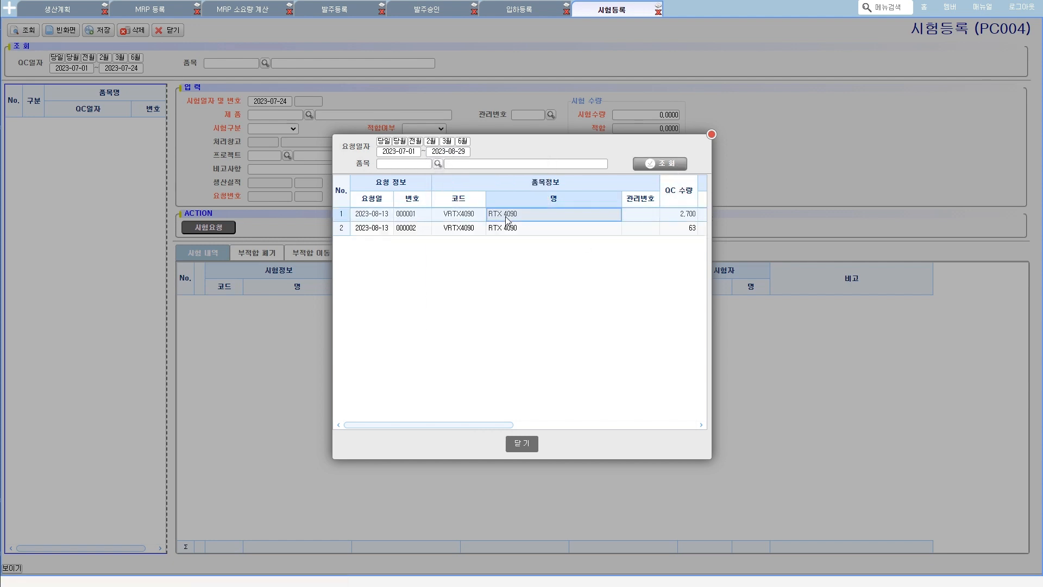
- Load the RTX 4090 request dated 2023-08-13 with QC 수량 2,700 into a new 시험등록 entry
left_click_drag(619, 200, 562, 202)
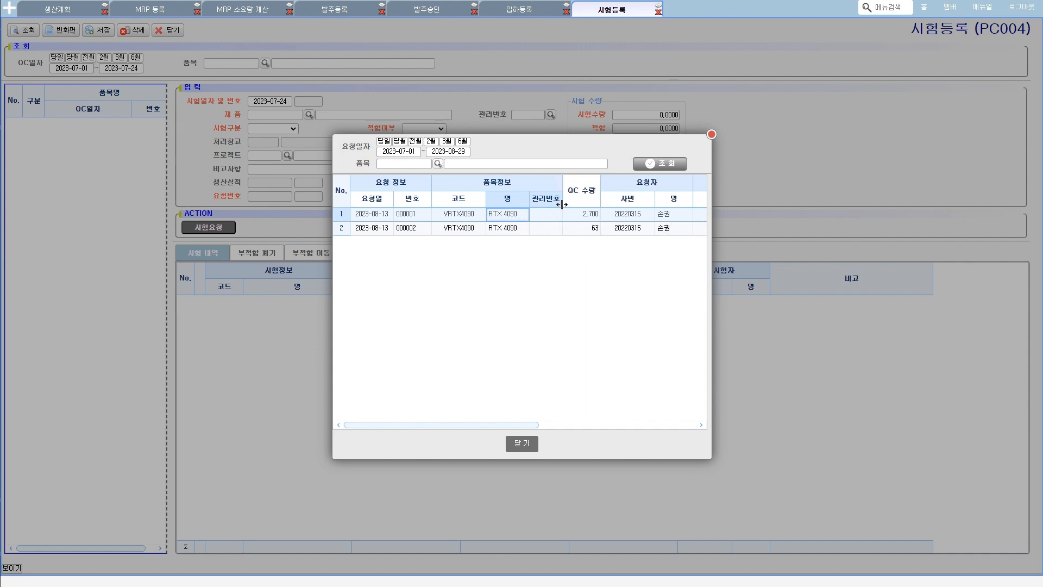
double_click(456, 215)
left_click(477, 317)
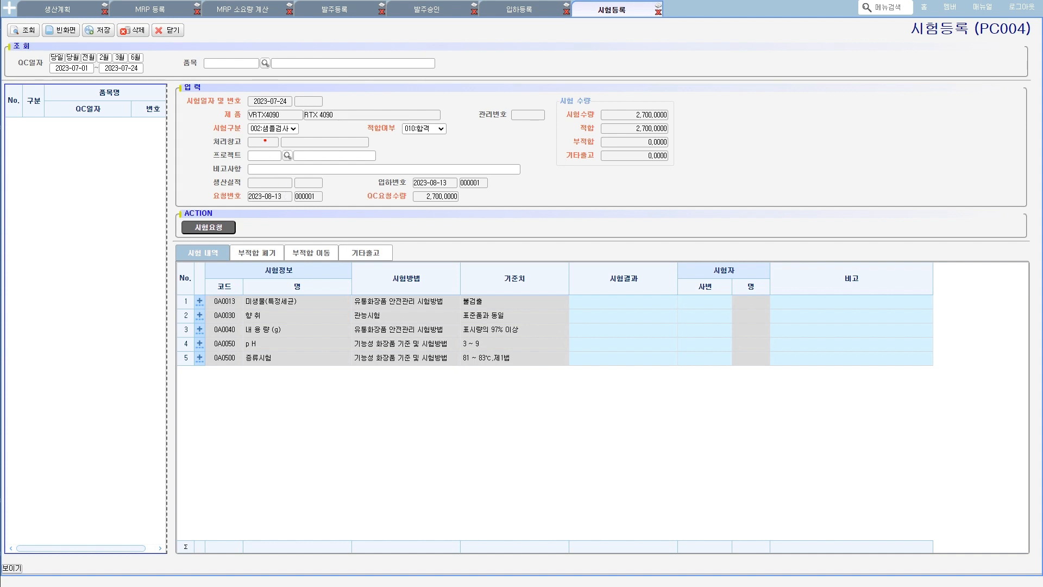
- Try to change the entry's 시험구분 to 001:전수검사
mouse_move(260, 138)
left_mouse_down()
mouse_move(258, 116)
mouse_move(285, 139)
mouse_move(262, 141)
left_mouse_up()
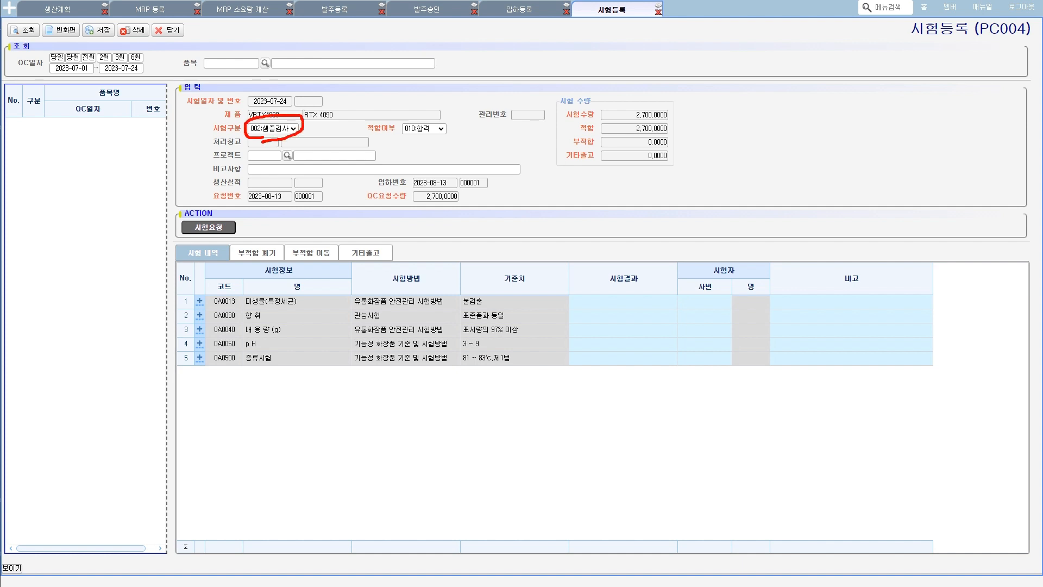
key("Escape")
left_click(274, 130)
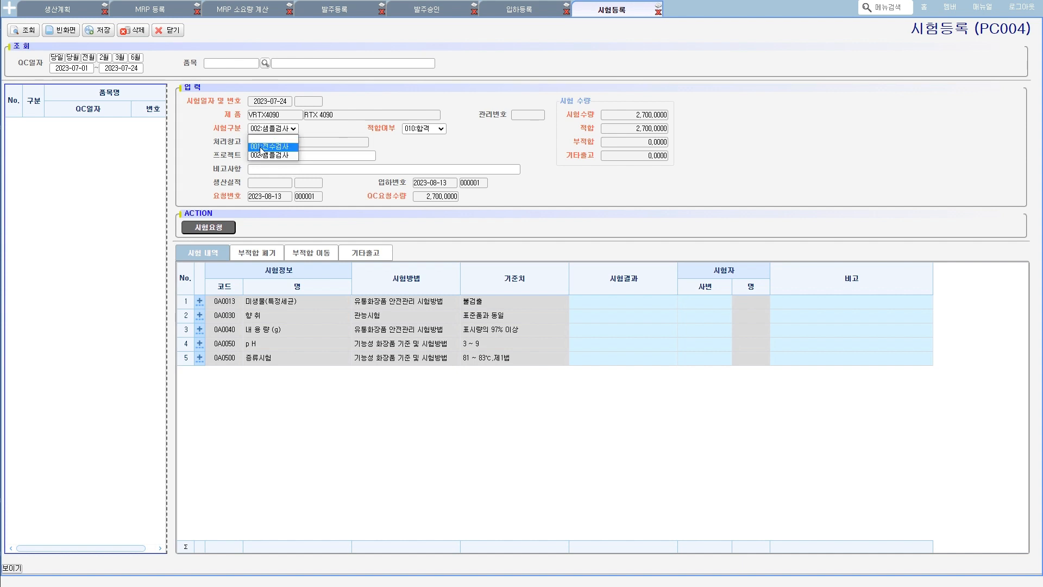
left_click(262, 146)
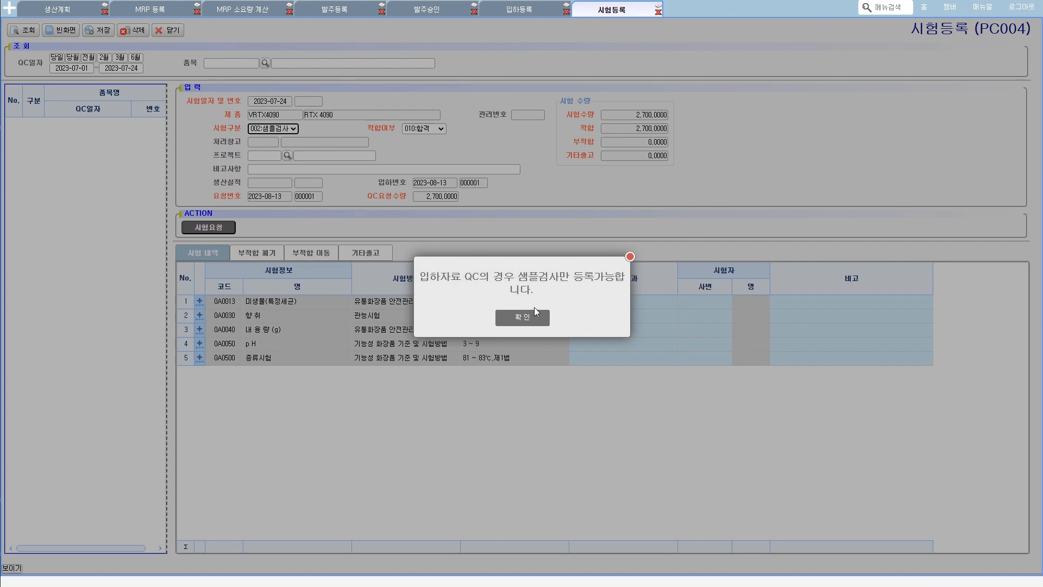
left_click(529, 322)
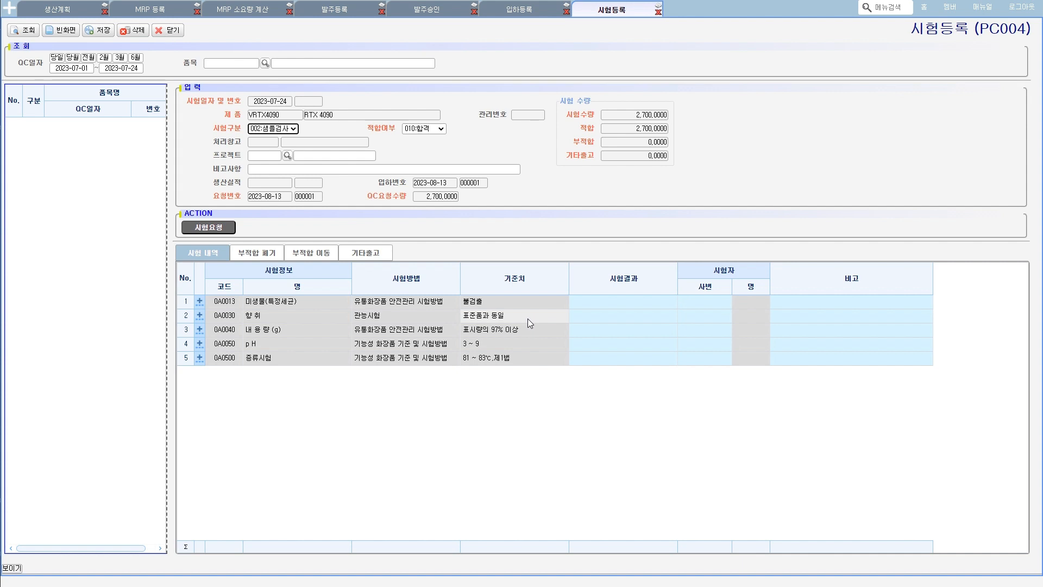
left_click(290, 129)
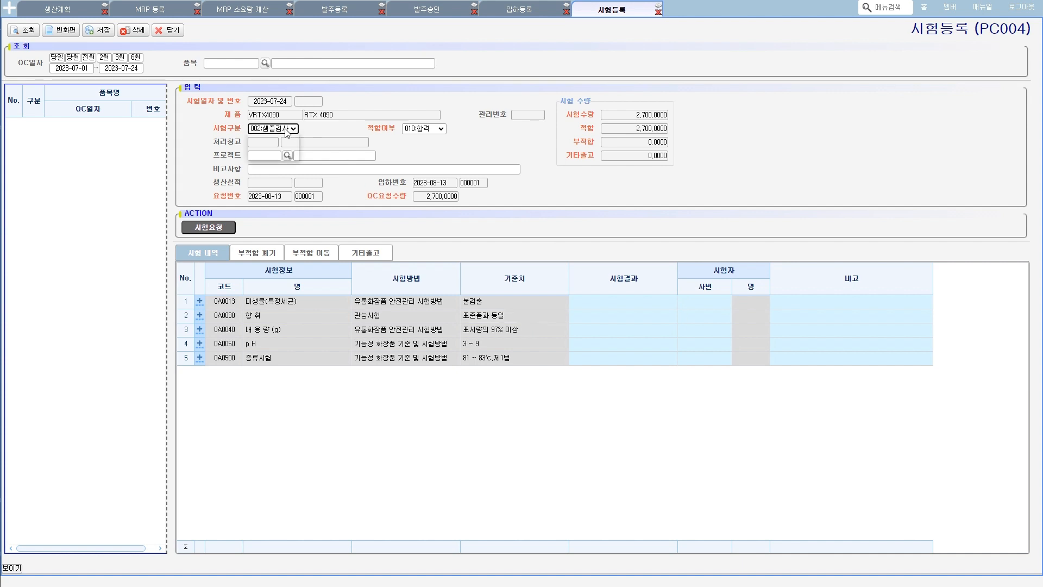
left_click(399, 129)
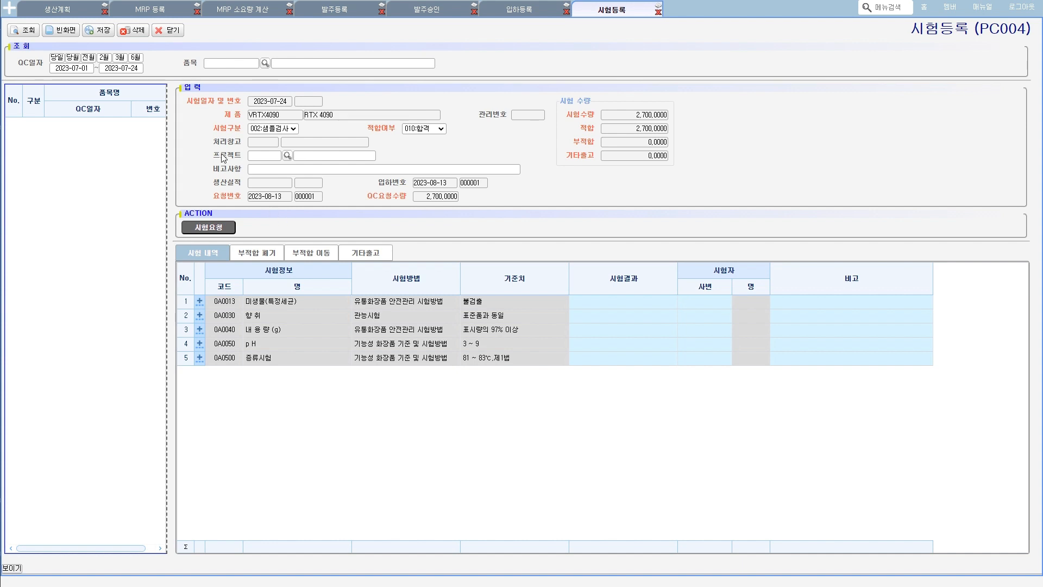
- Save the 시험등록 entry for the 2,700-unit request as 002:샘플검사 with 적합여부 010:합격
left_click(95, 34)
left_click(520, 318)
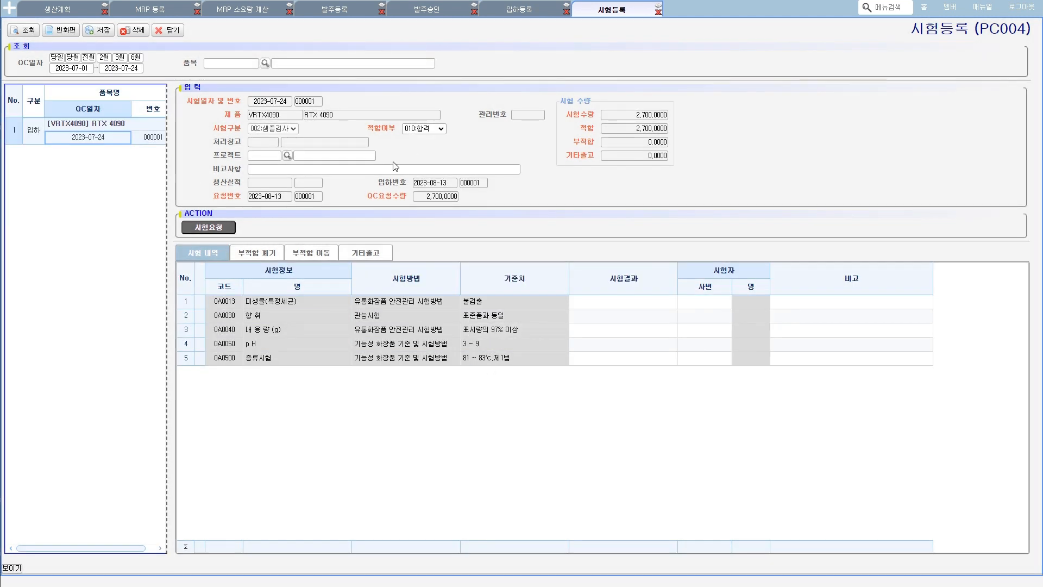
- Load the remaining RTX 4090 request with QC 수량 63 into a new 시험등록 entry and save it
left_click(208, 228)
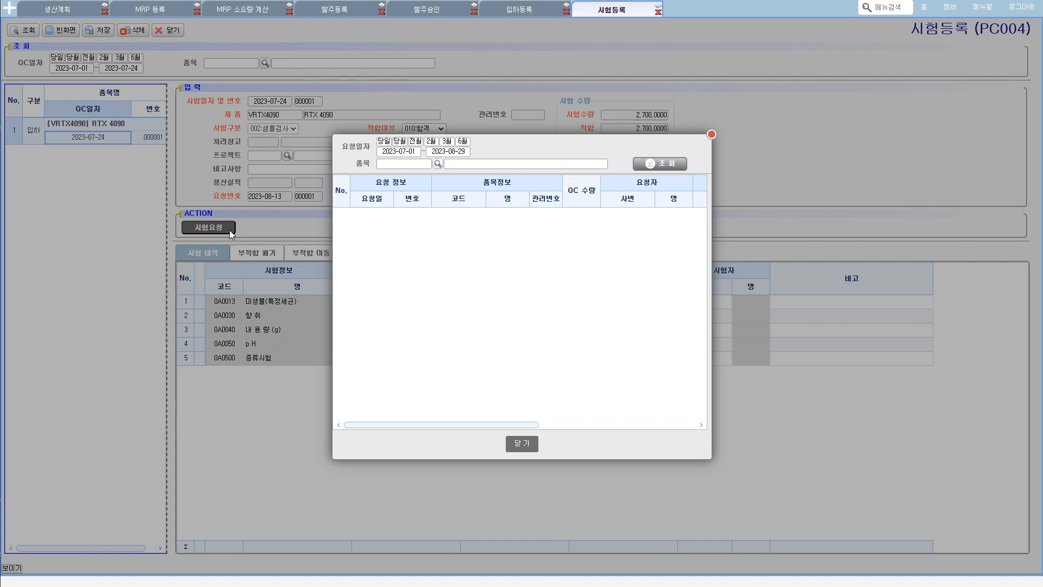
left_click(659, 163)
left_click(413, 213)
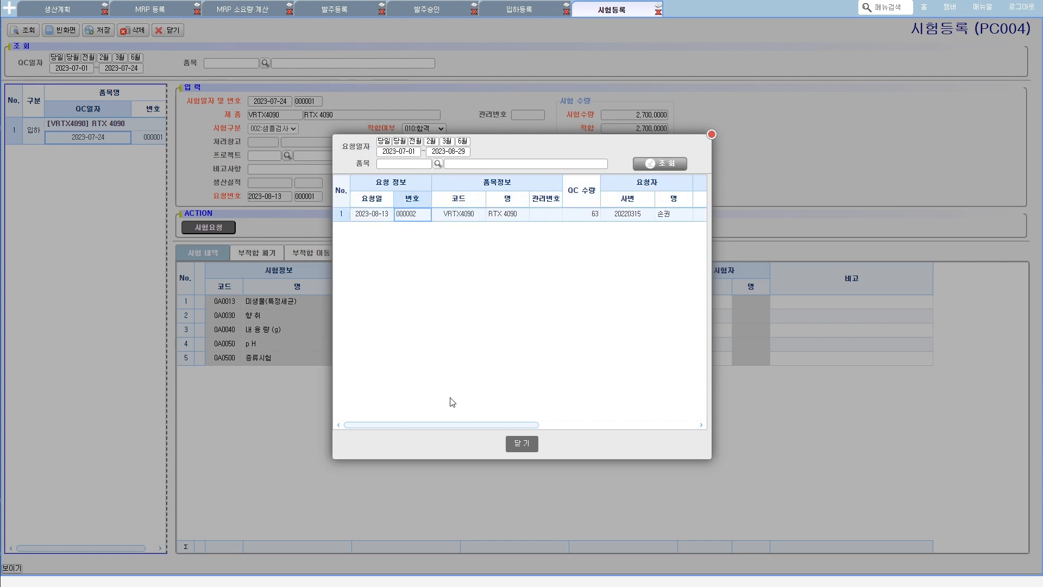
left_click_drag(458, 425, 332, 418)
double_click(378, 217)
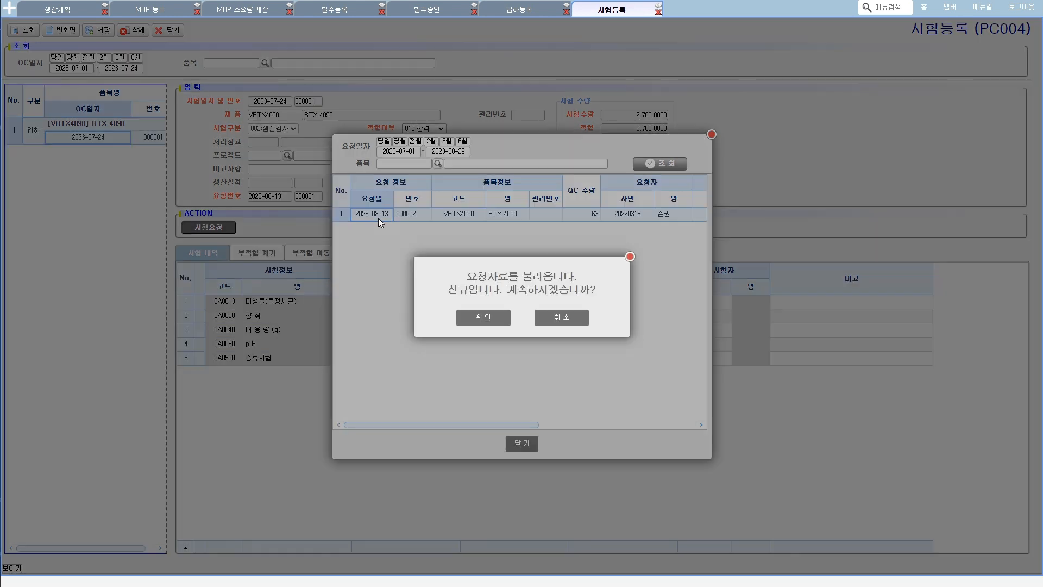
left_click(483, 318)
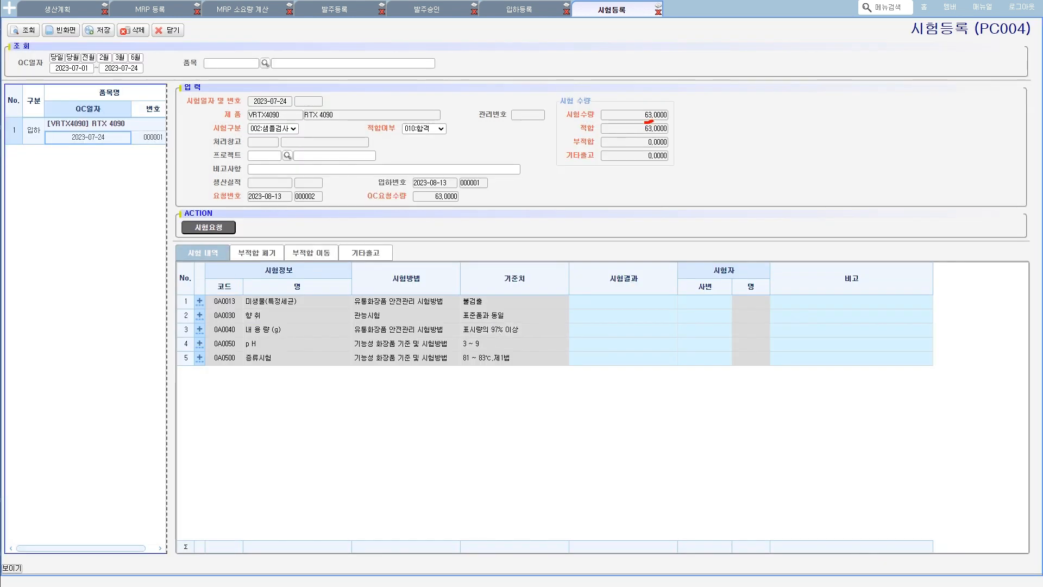
left_click(95, 32)
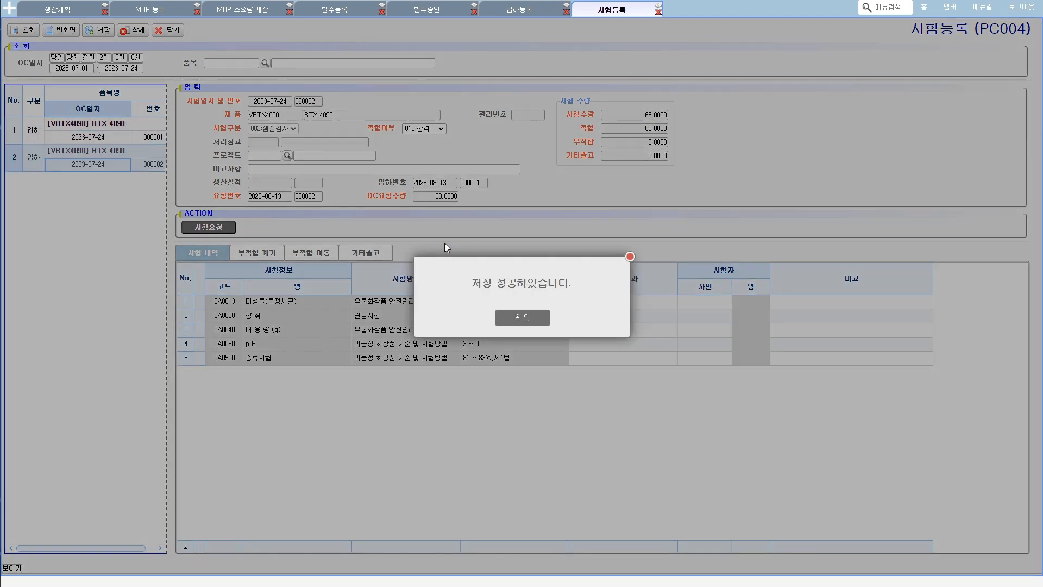
left_click(514, 318)
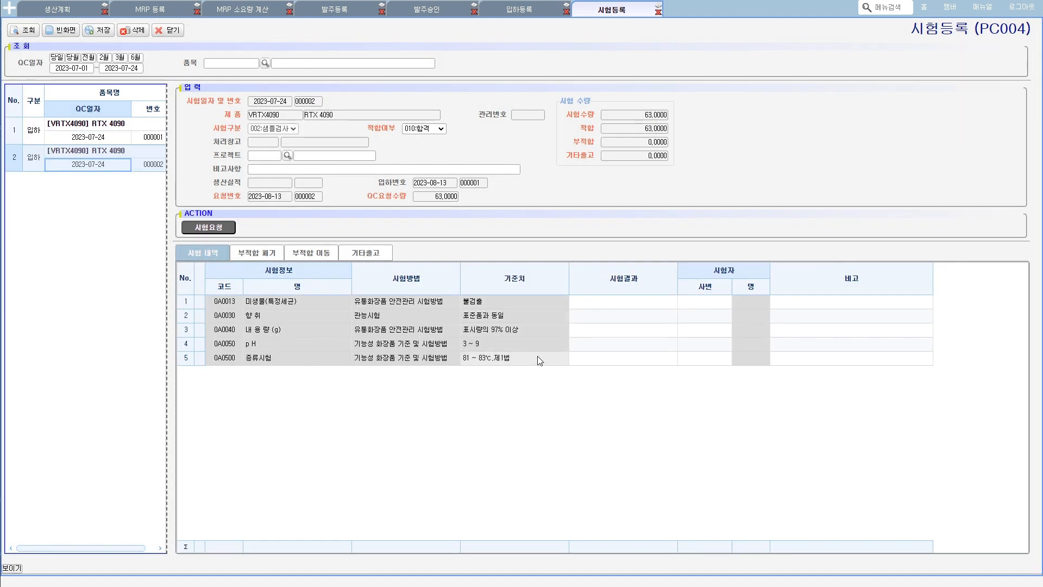
- Review the 시험결과 fields of both saved RTX 4090 시험등록 entries
left_click(628, 354)
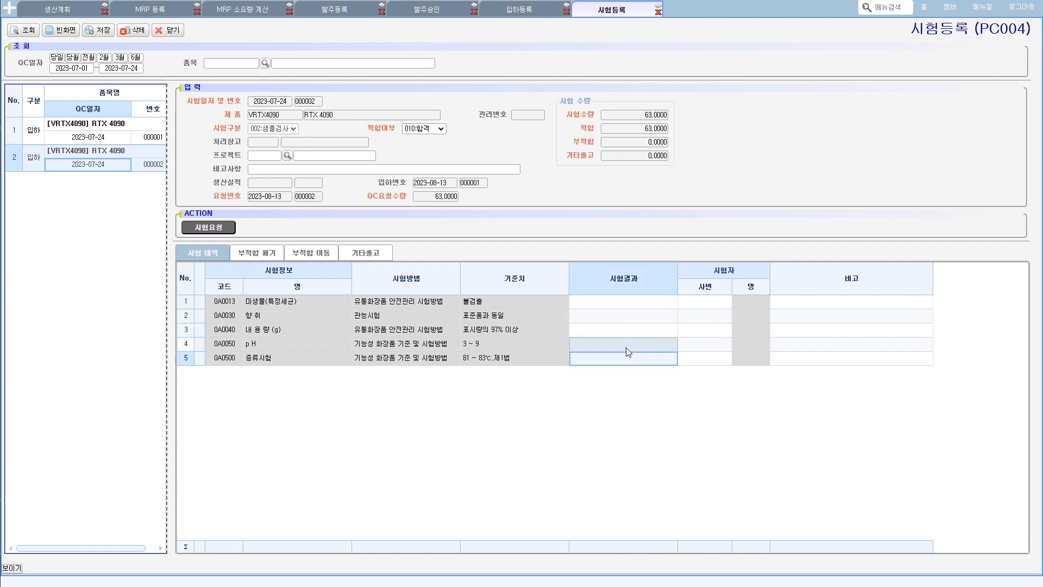
left_click(100, 138)
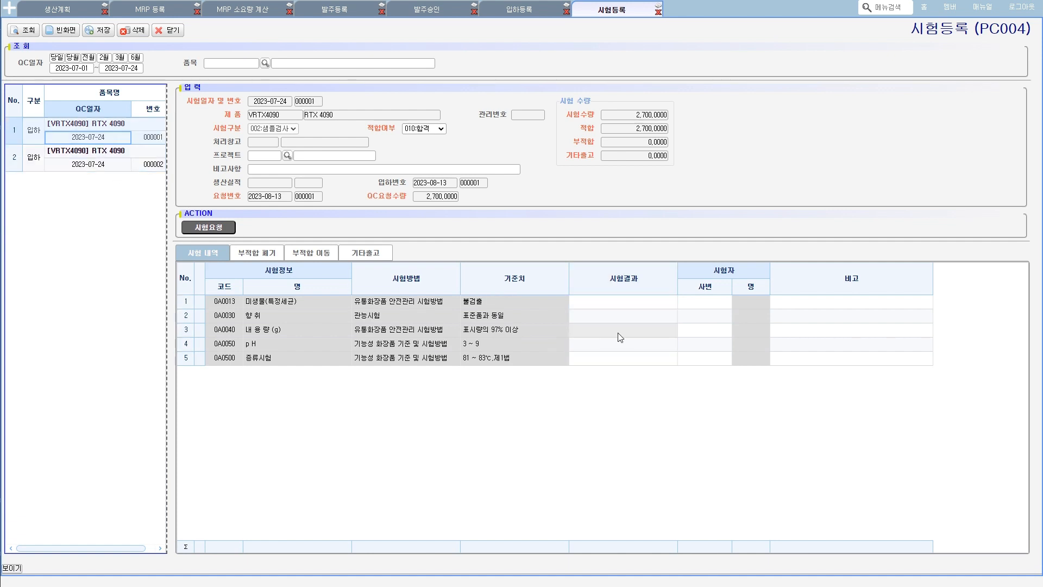
left_click(612, 305)
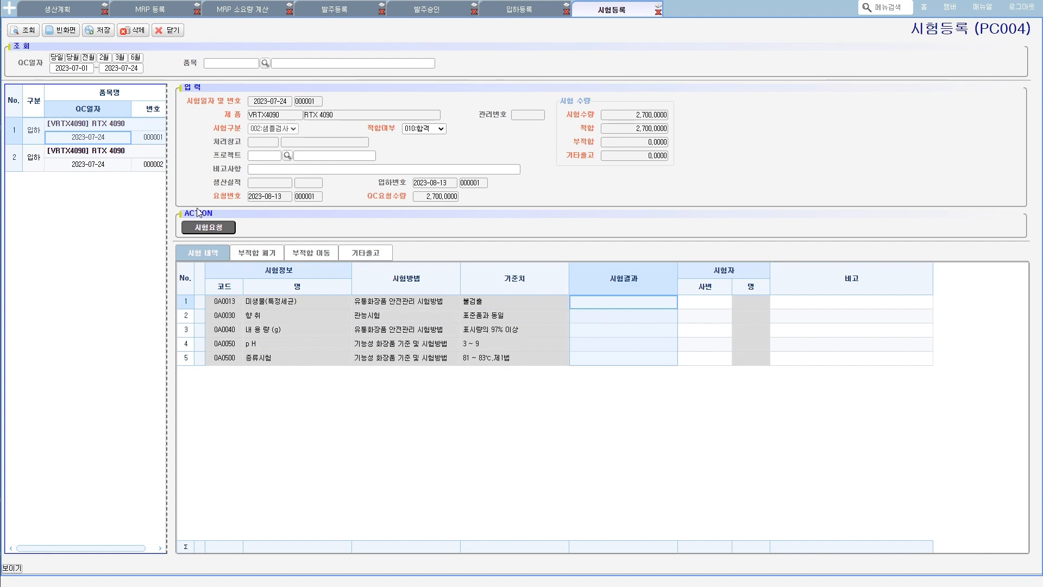
- Open the 발주_구매입고 (PA006) screen under 입고관리 in 구매_자재 관리
left_click(13, 10)
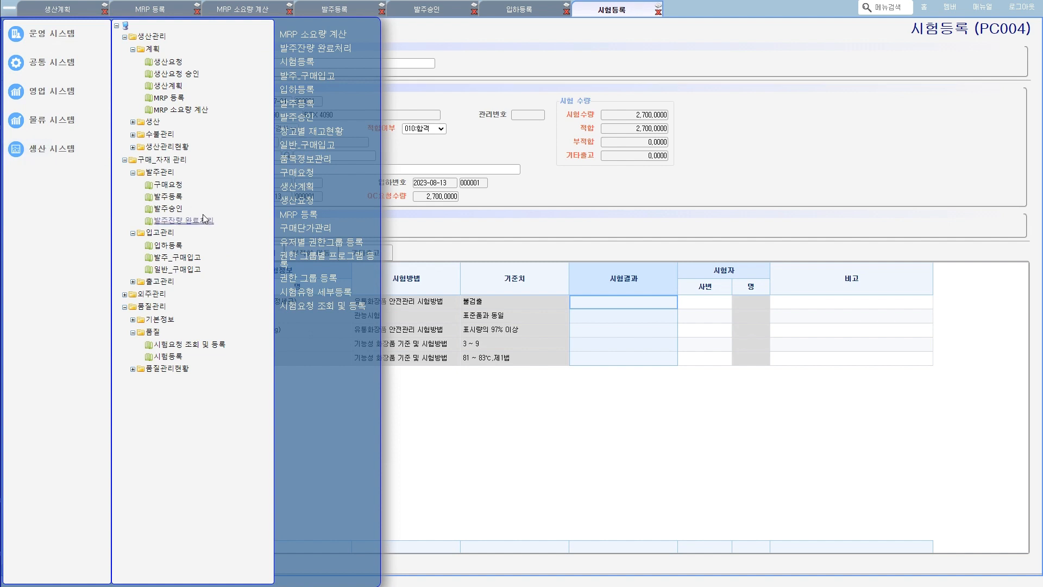
key("ctrl+2")
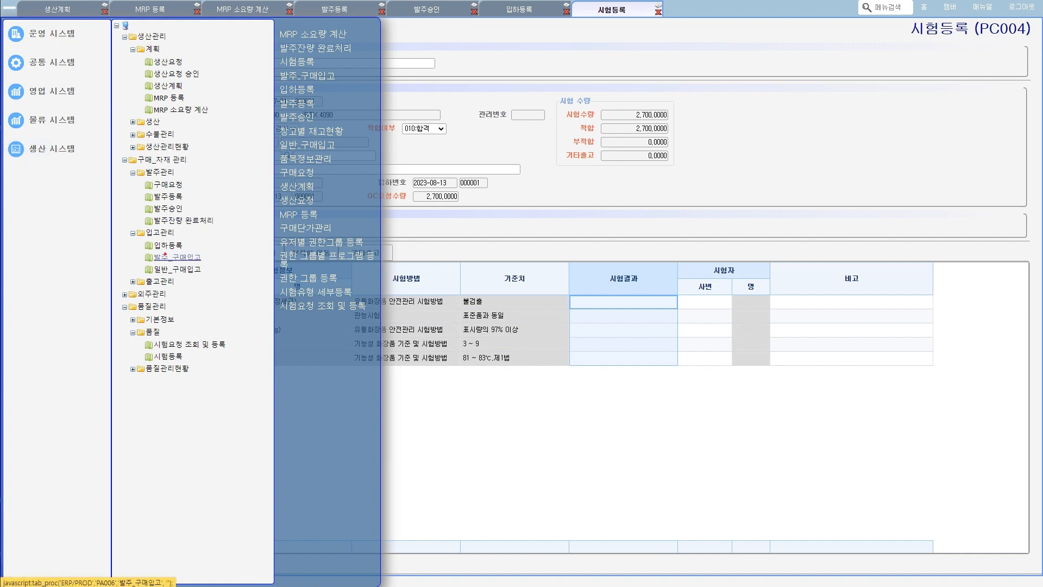
mouse_move(154, 237)
left_mouse_down()
mouse_move(175, 238)
mouse_move(160, 264)
mouse_move(201, 262)
left_mouse_up()
left_click_drag(155, 276, 201, 277)
mouse_move(162, 274)
left_mouse_down()
mouse_move(183, 274)
mouse_move(185, 263)
left_mouse_up()
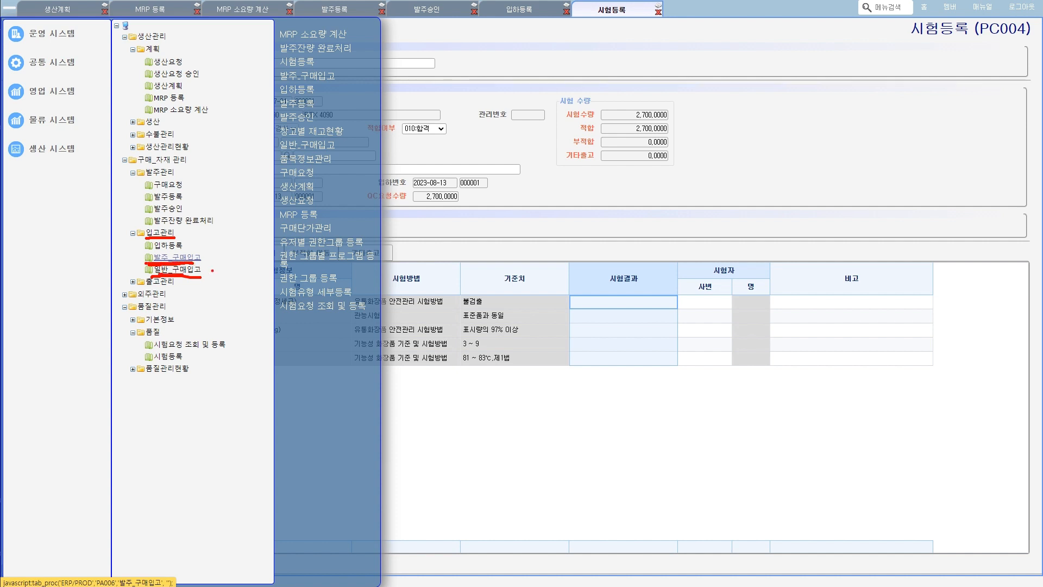
key("Escape")
left_click(187, 259)
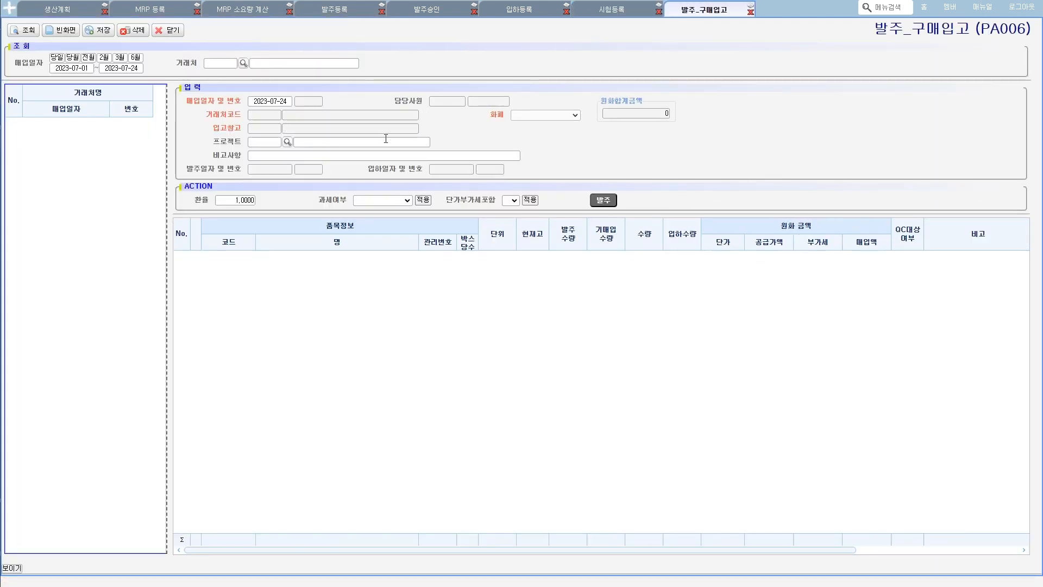
- Set the 매입일자 to 2023-08-13 and query the 발주 list, selecting the 런던바게트 order dated 2023-07-24
left_click(279, 101)
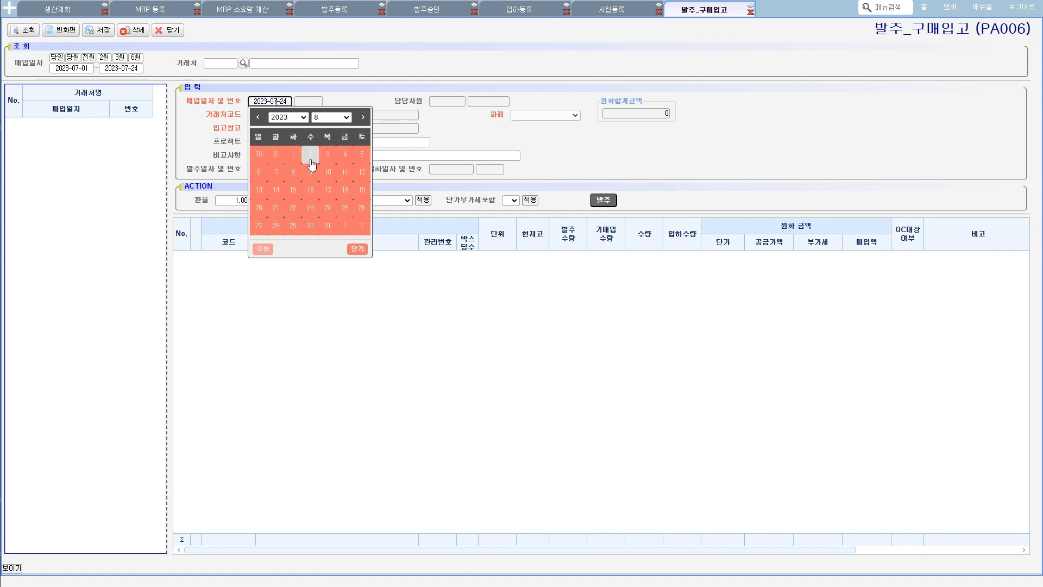
left_click(261, 191)
left_click(603, 200)
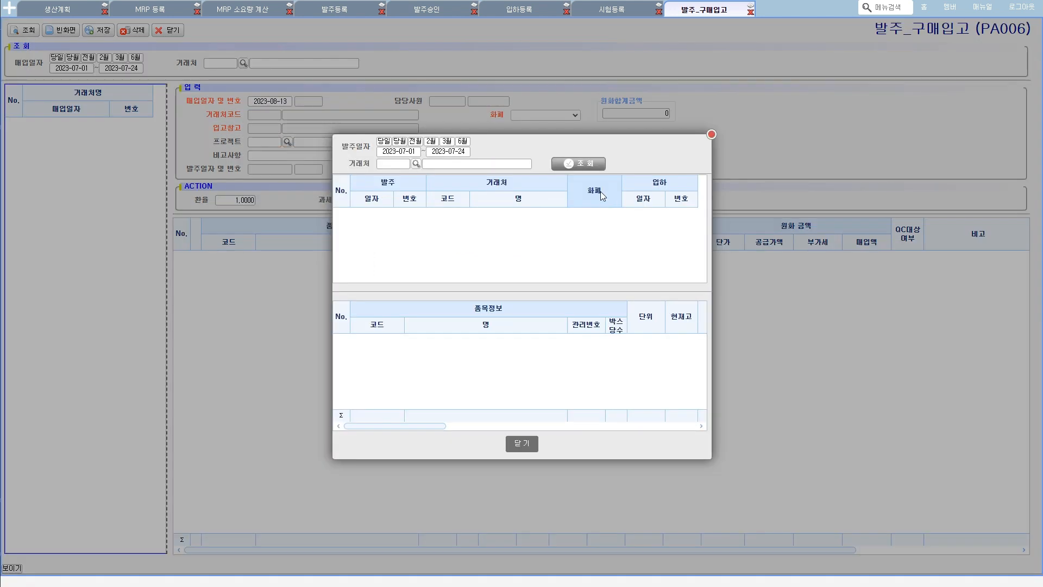
left_click(579, 165)
left_click(410, 213)
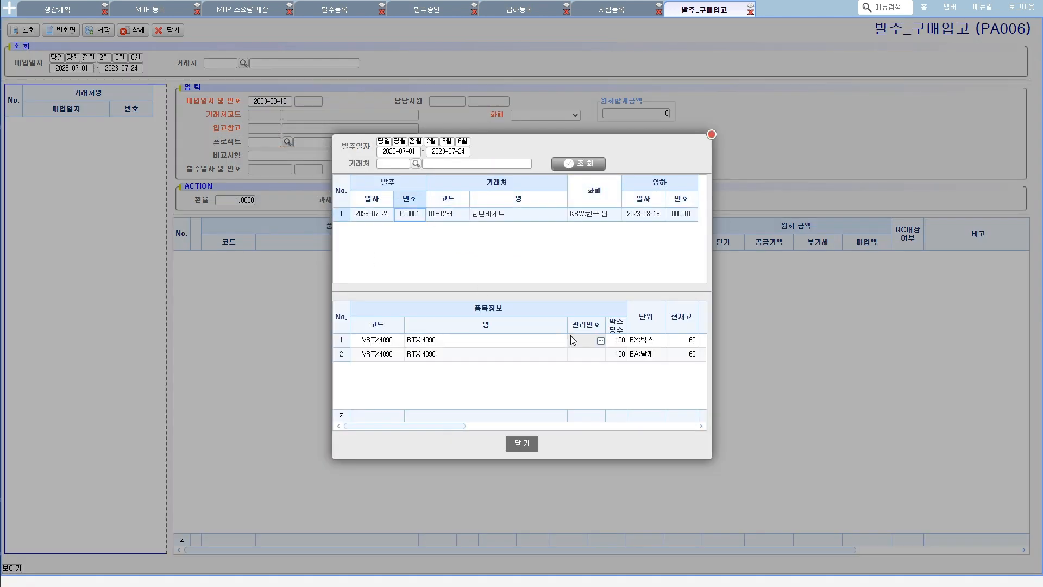
- Examine the selected order's item lines, including quantities, amounts, 발주 정보 and 입하 정보
left_click_drag(566, 328, 473, 328)
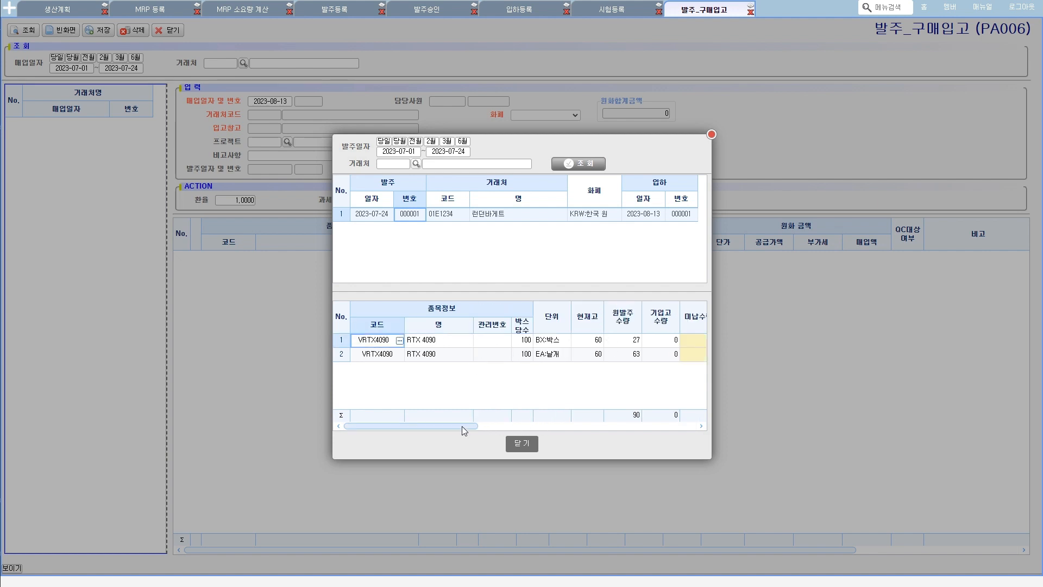
left_click_drag(462, 426, 670, 426)
left_click_drag(454, 340, 625, 362)
left_click_drag(628, 425, 659, 426)
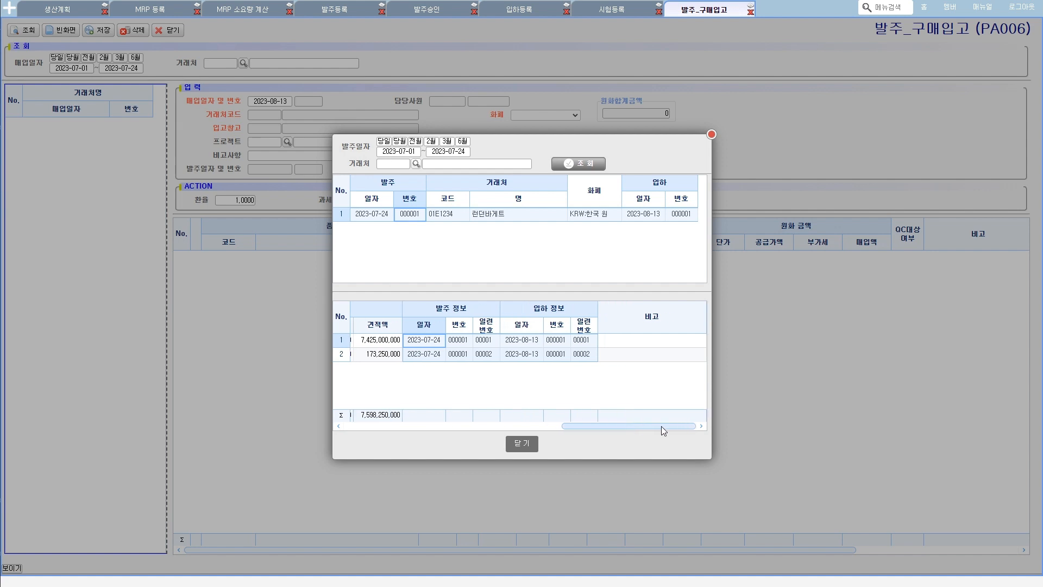
left_click_drag(661, 426, 396, 426)
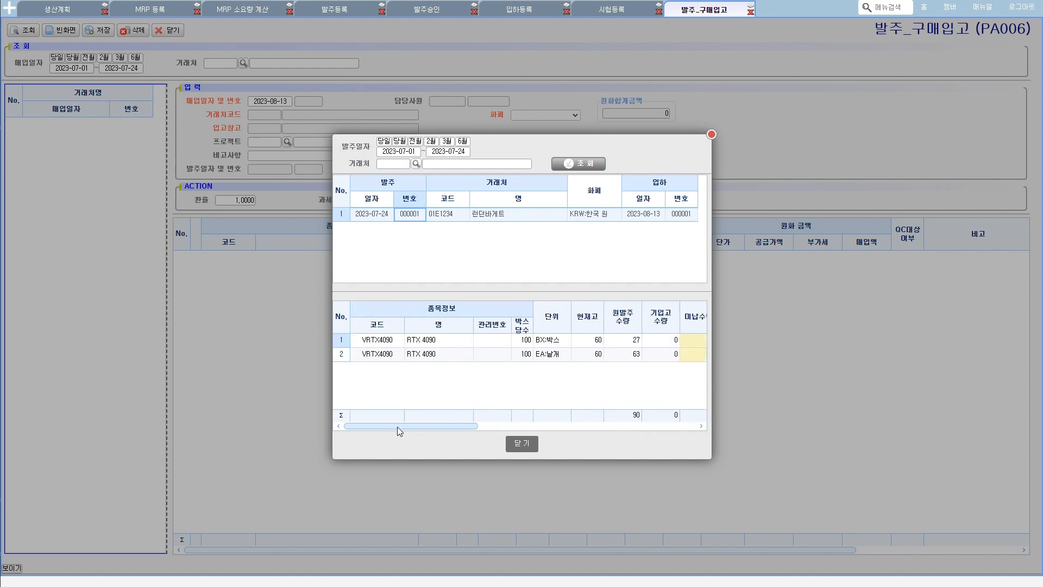
- Load the 런던바게트 order dated 2023-07-24 into a new 발주_구매입고 entry and save it
double_click(402, 215)
left_click(494, 318)
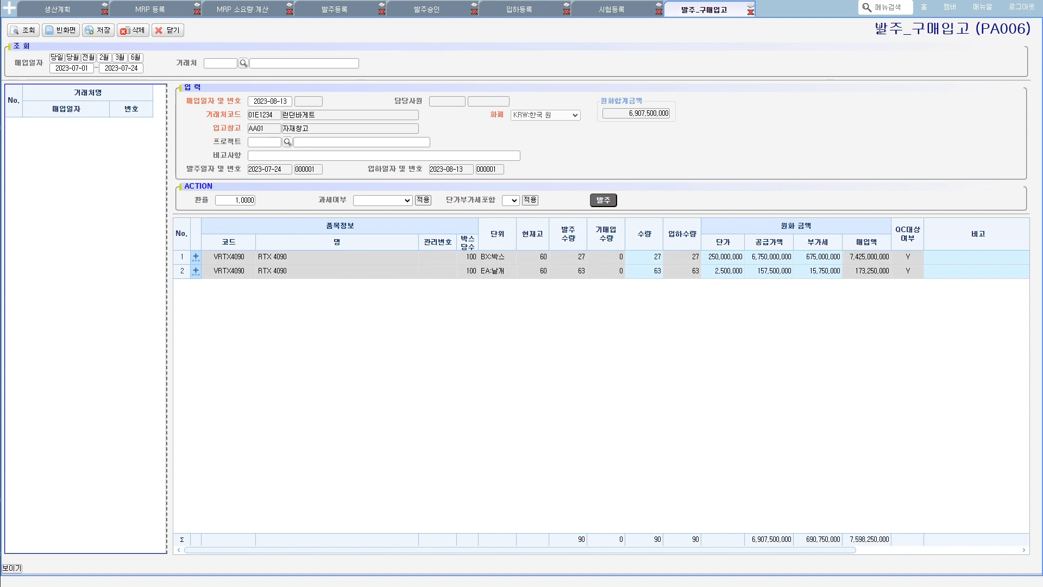
mouse_move(937, 47)
left_mouse_down()
mouse_move(875, 24)
mouse_move(924, 49)
left_mouse_up()
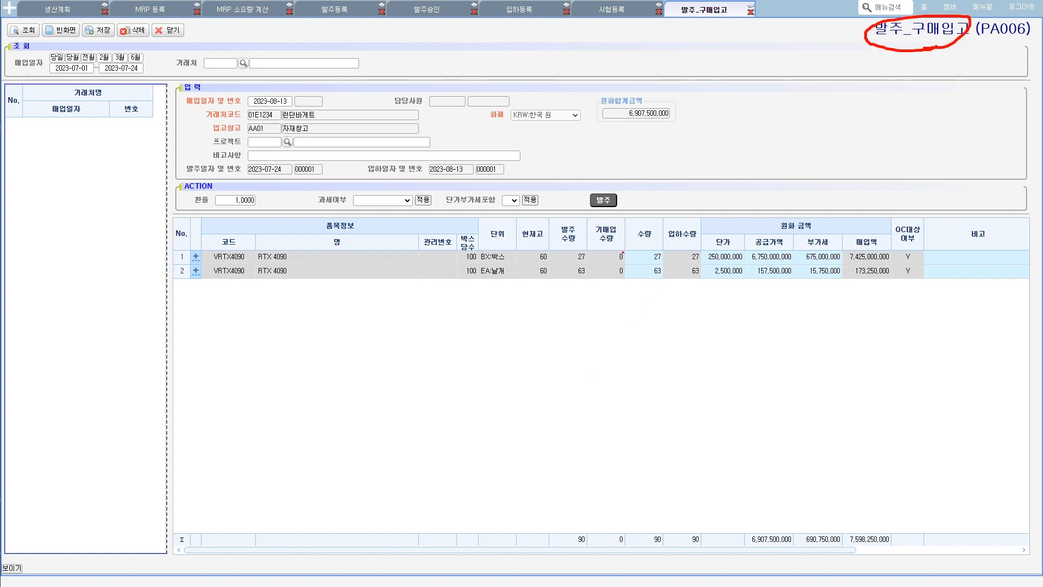
key("Escape")
left_click(90, 32)
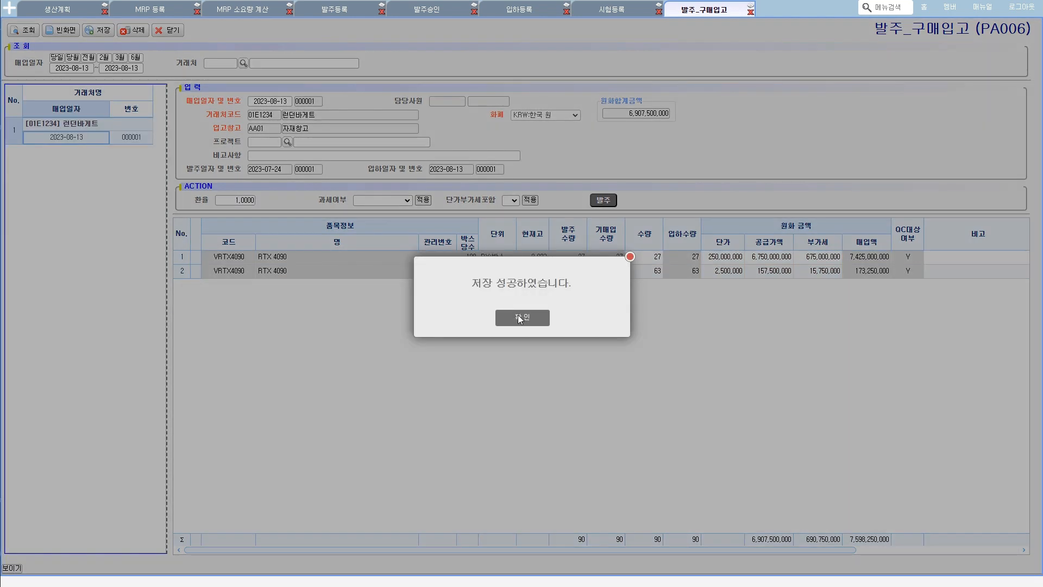
left_click(517, 316)
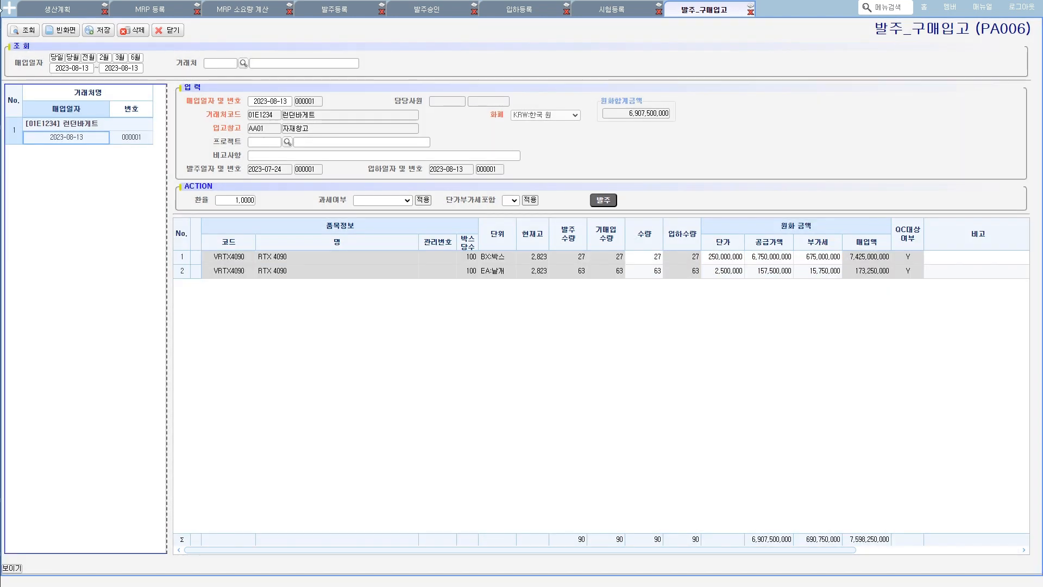
- Open the 창고별 재고현황 (SL151) screen under 재고관리현황
left_click(7, 10)
mouse_move(40, 98)
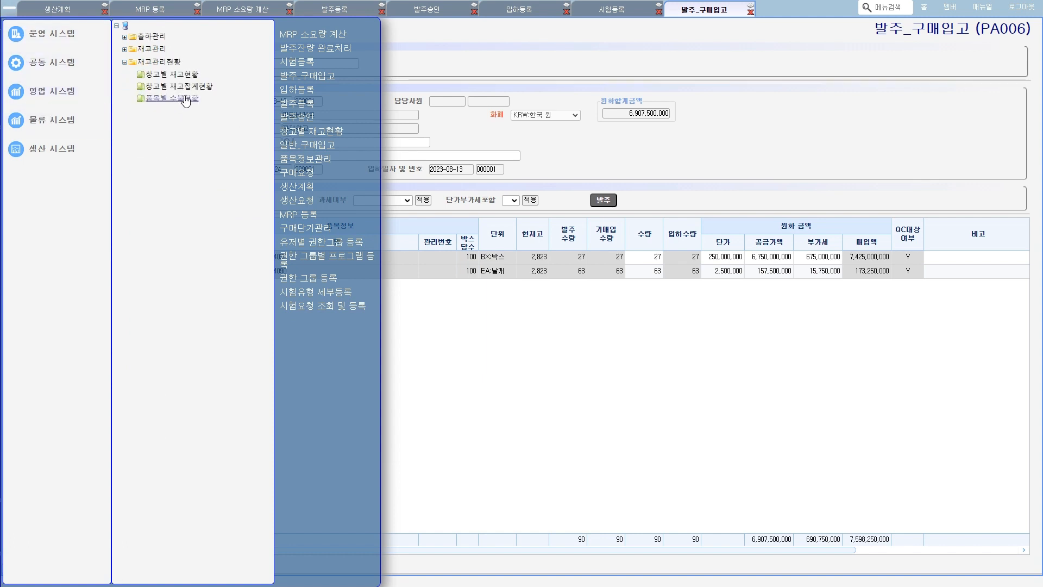
left_click(174, 75)
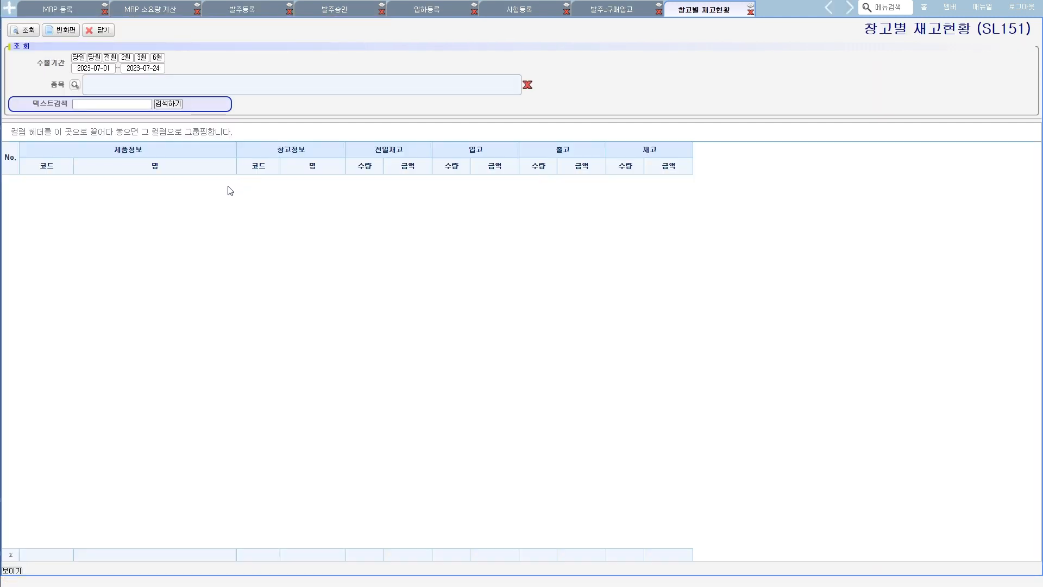
- Copy item code VRTX4090 from the 발주_구매입고 entry, look it up, and add it as the 품목 filter in 창고별 재고현황
left_click(595, 12)
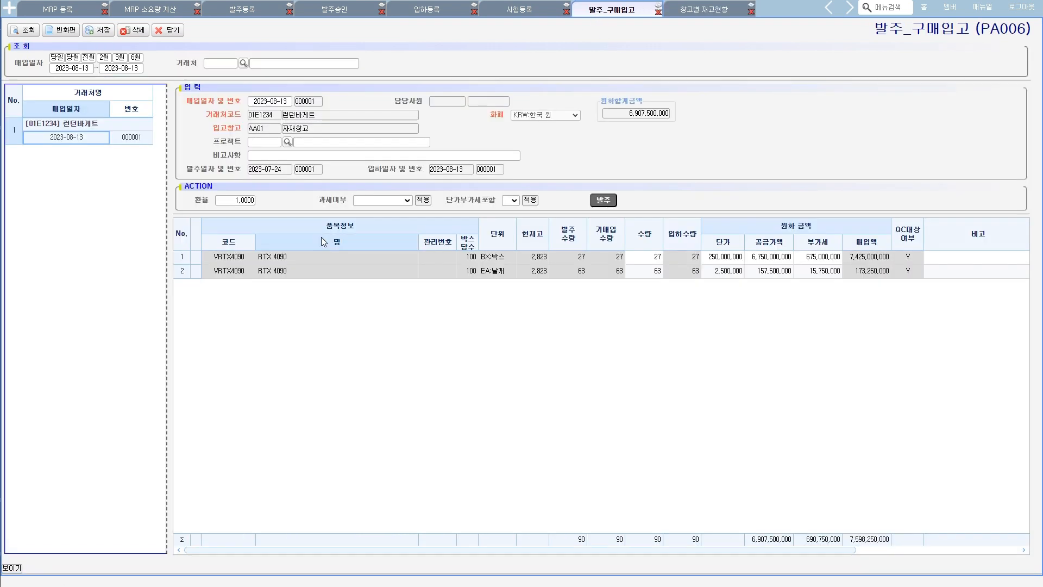
left_click(713, 15)
left_click(74, 85)
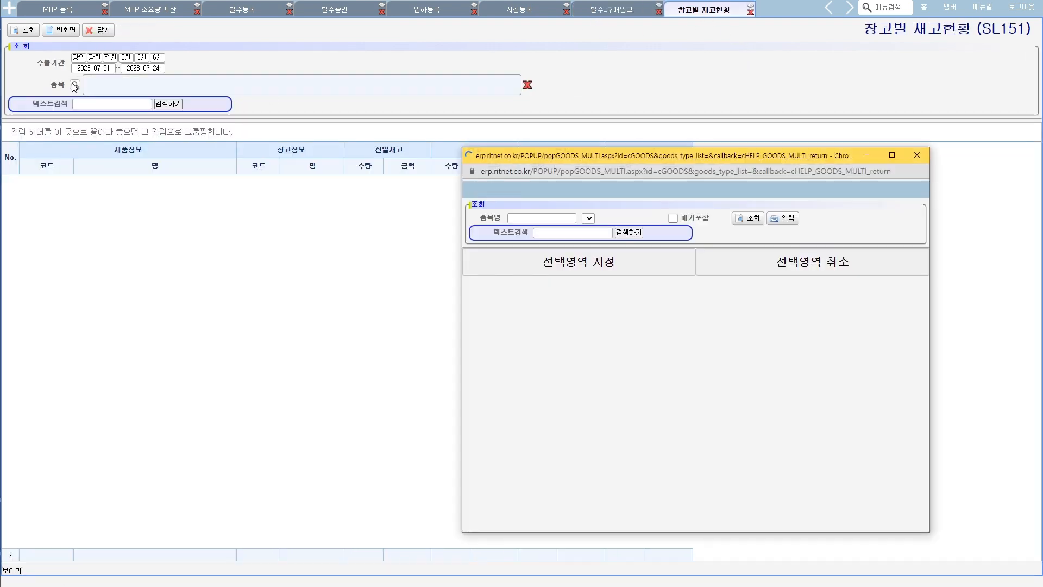
type("VRTX4090")
left_click(752, 221)
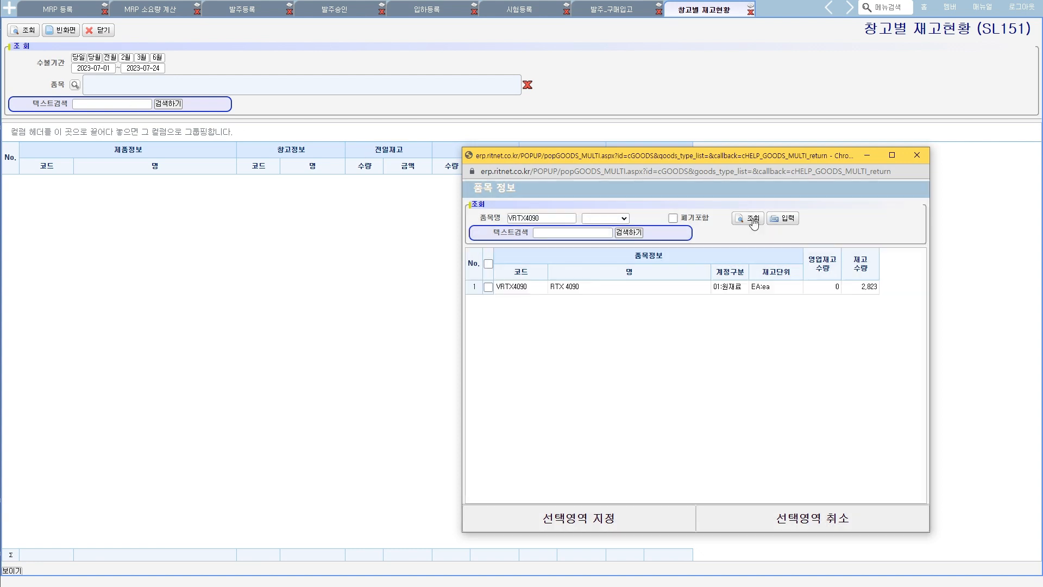
left_click(489, 286)
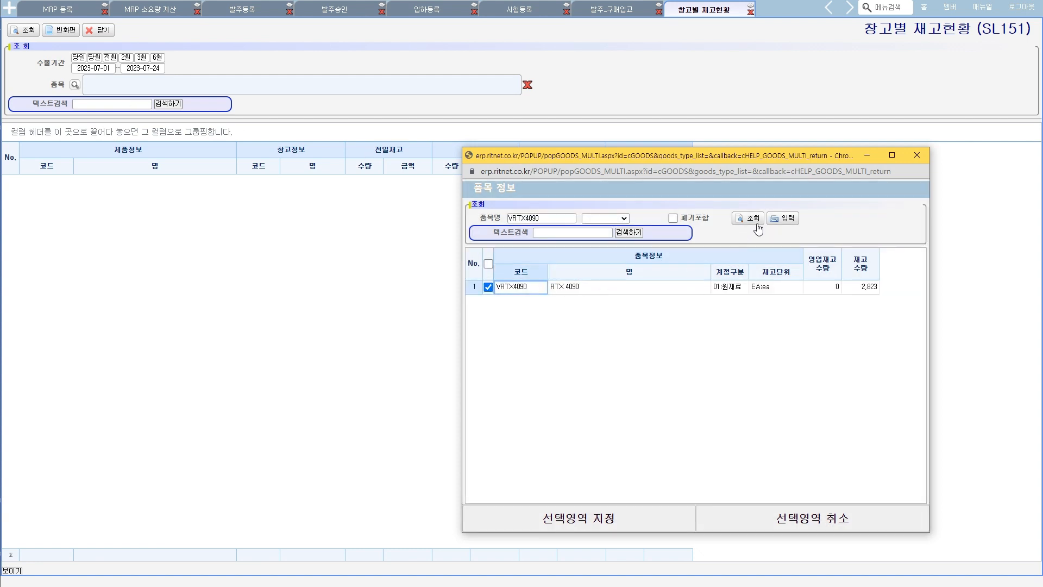
left_click(780, 220)
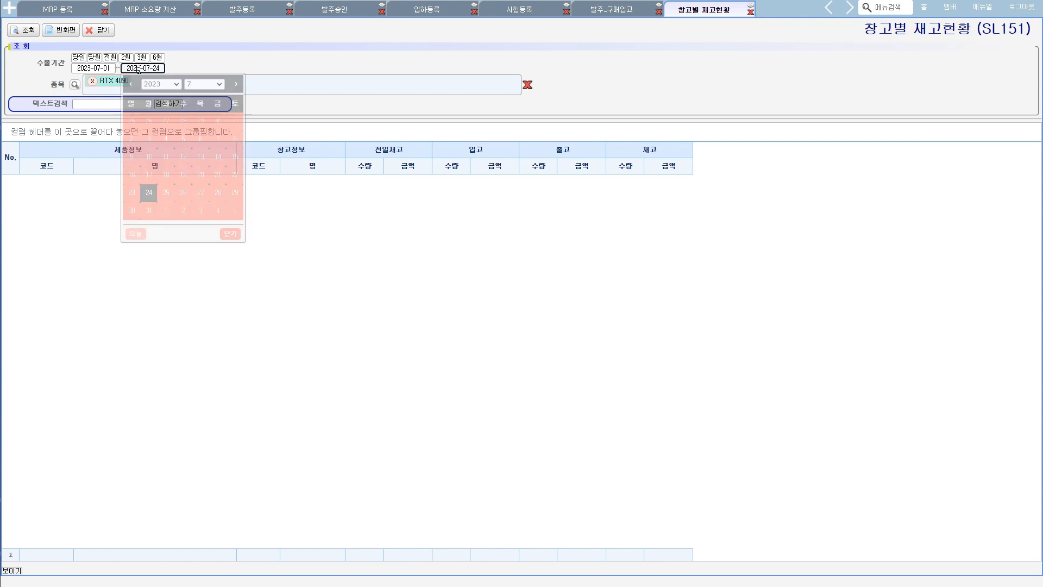
- Set the 수불기간 end date to 2023-08-31, query the RTX 4090 stock, and examine its 전일재고, 입고 and 재고 quantities
left_click(131, 68)
left_click(235, 84)
left_click(200, 192)
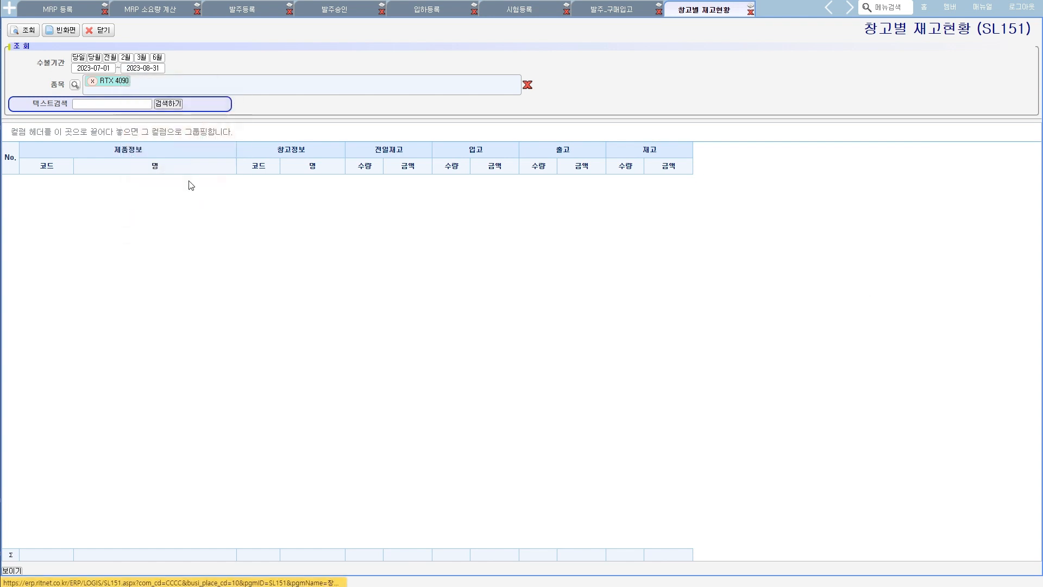
left_click(21, 34)
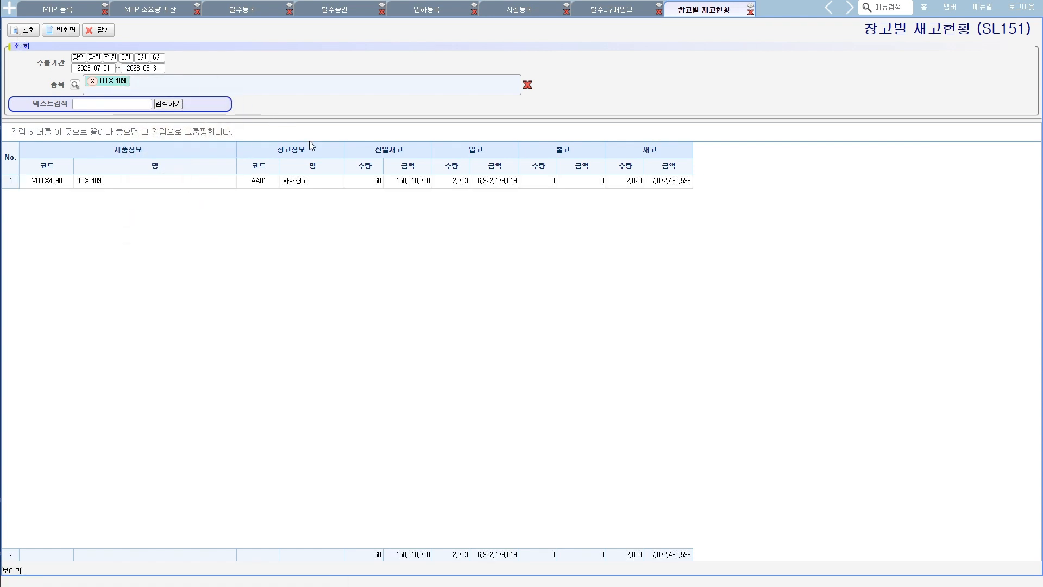
mouse_move(464, 192)
left_mouse_down()
mouse_move(441, 168)
mouse_move(471, 173)
mouse_move(467, 198)
left_mouse_up()
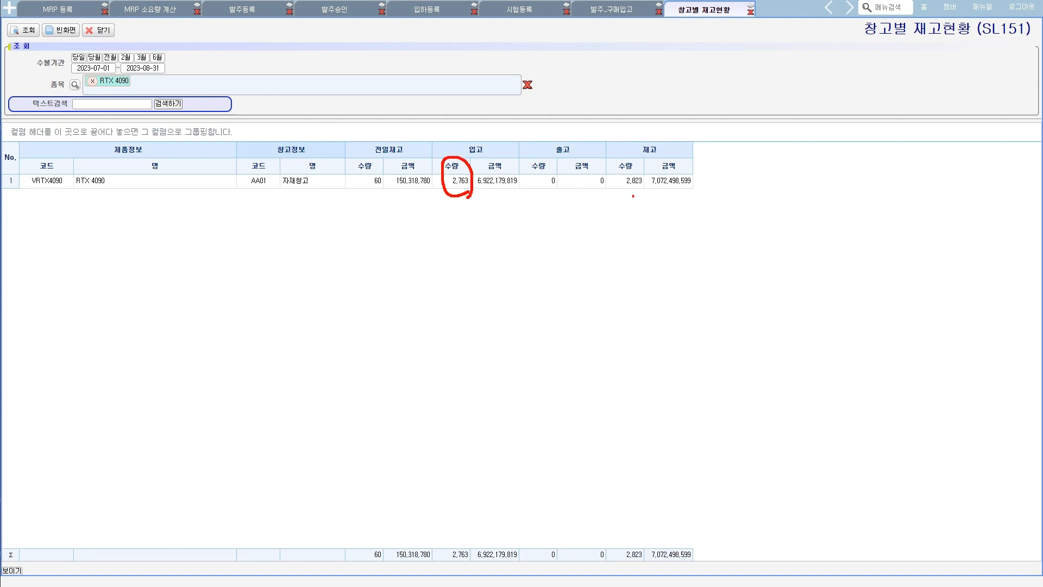
mouse_move(378, 183)
left_mouse_down()
mouse_move(368, 191)
mouse_move(380, 185)
left_mouse_up()
mouse_move(652, 189)
left_mouse_down()
mouse_move(620, 185)
mouse_move(636, 198)
left_mouse_up()
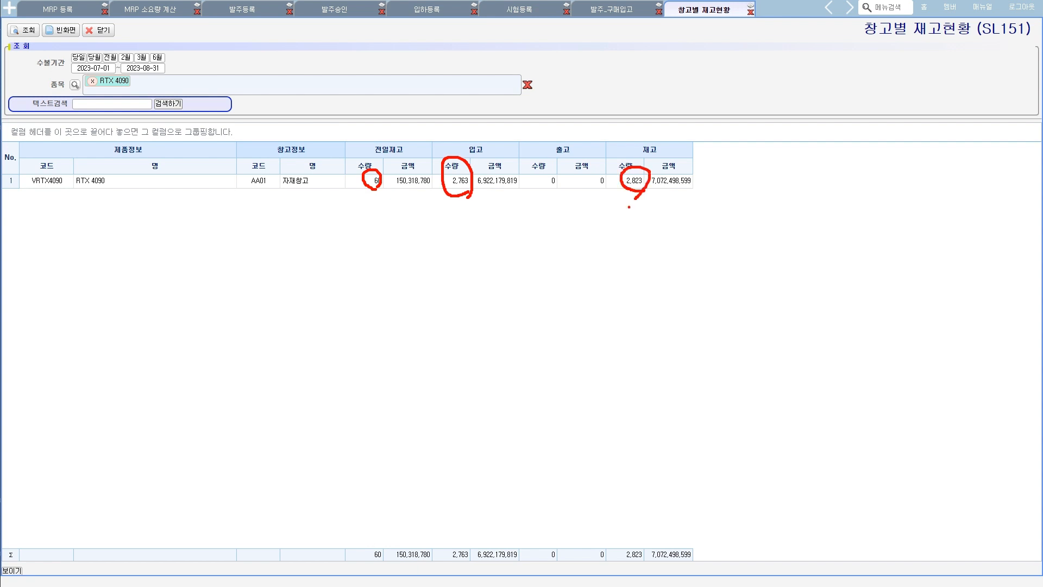
key("Escape")
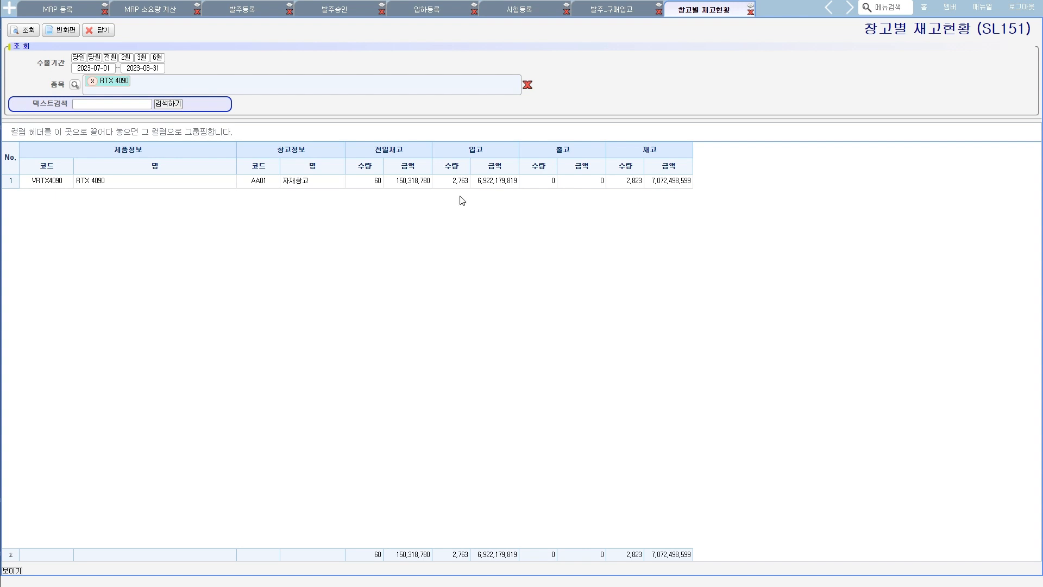
- Open the 일반_구매입고 (PA001) screen under 입고관리 and set the entry's 매입일자 to 2023-08-15
left_click(9, 8)
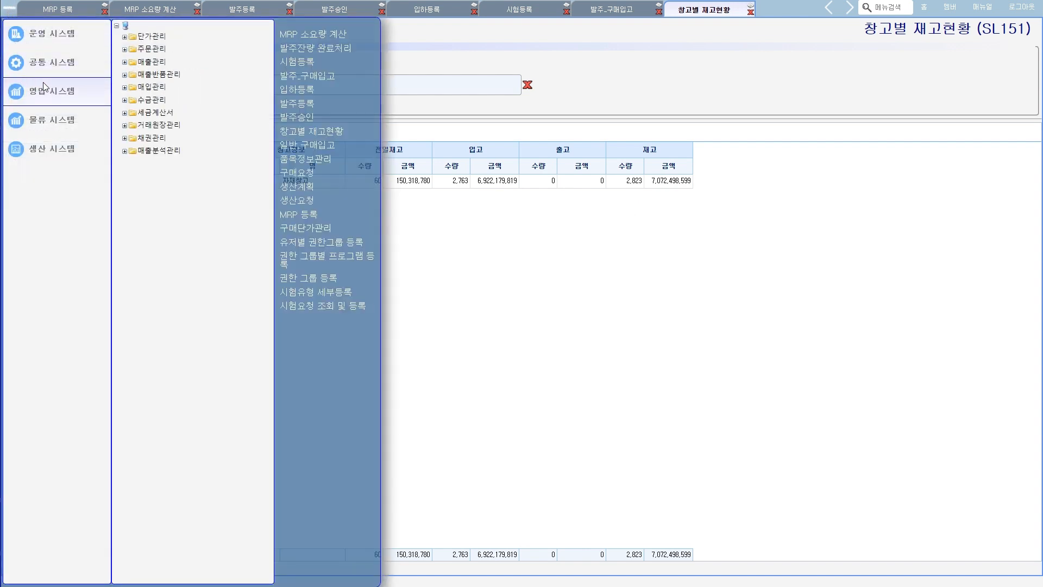
mouse_move(60, 154)
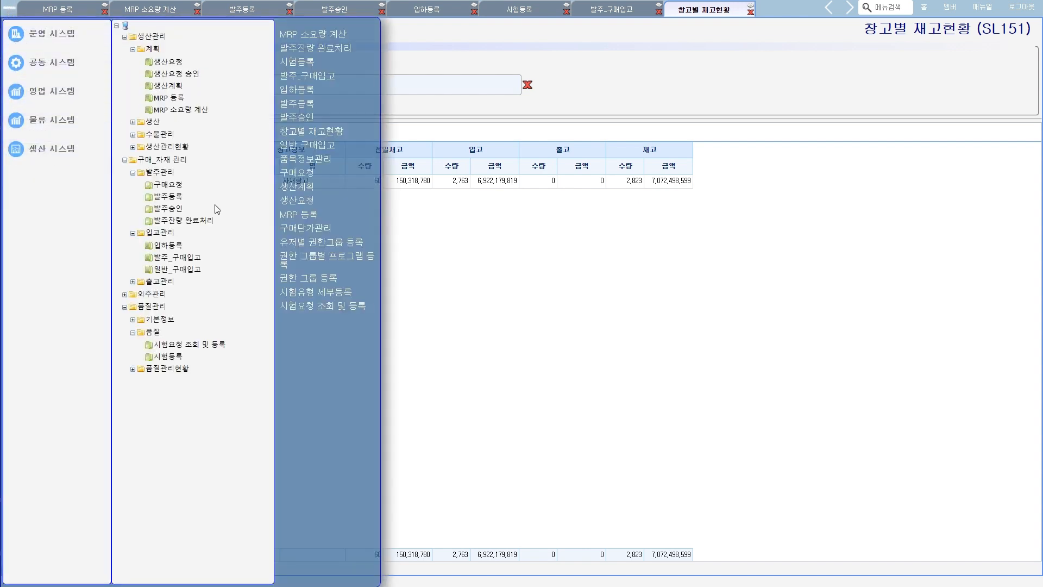
left_click(184, 270)
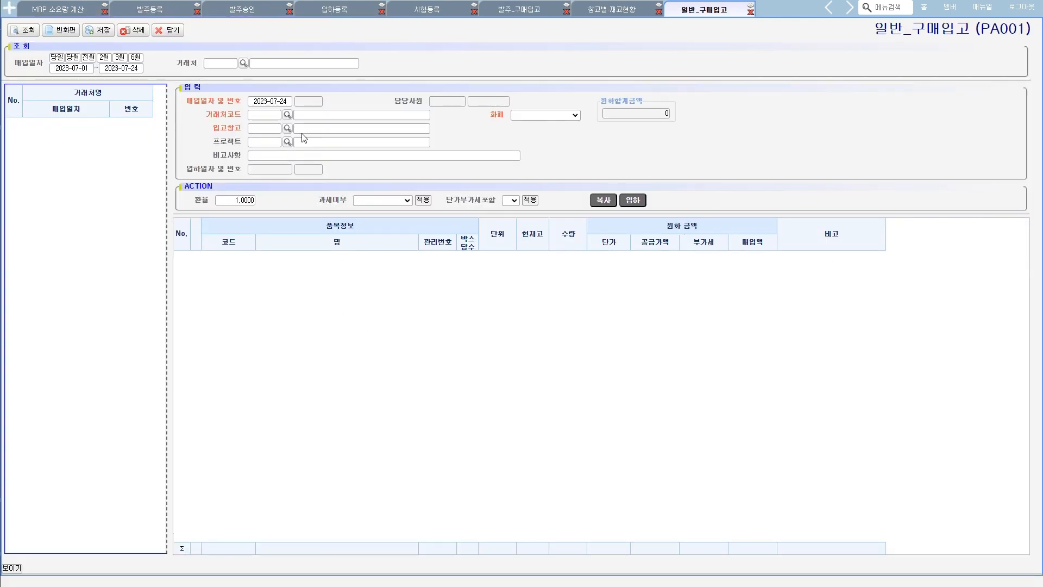
left_click(270, 101)
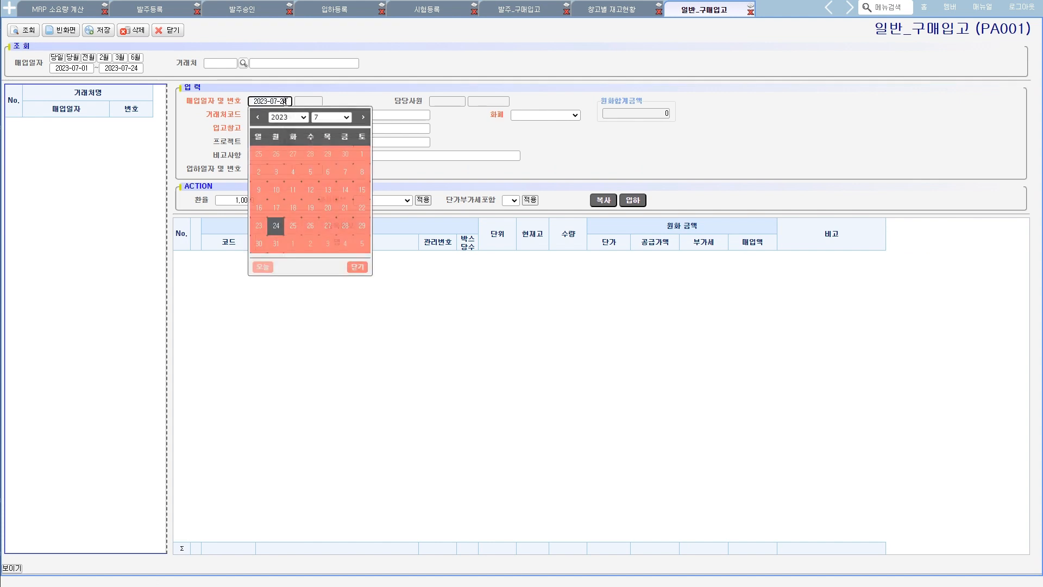
left_click(363, 117)
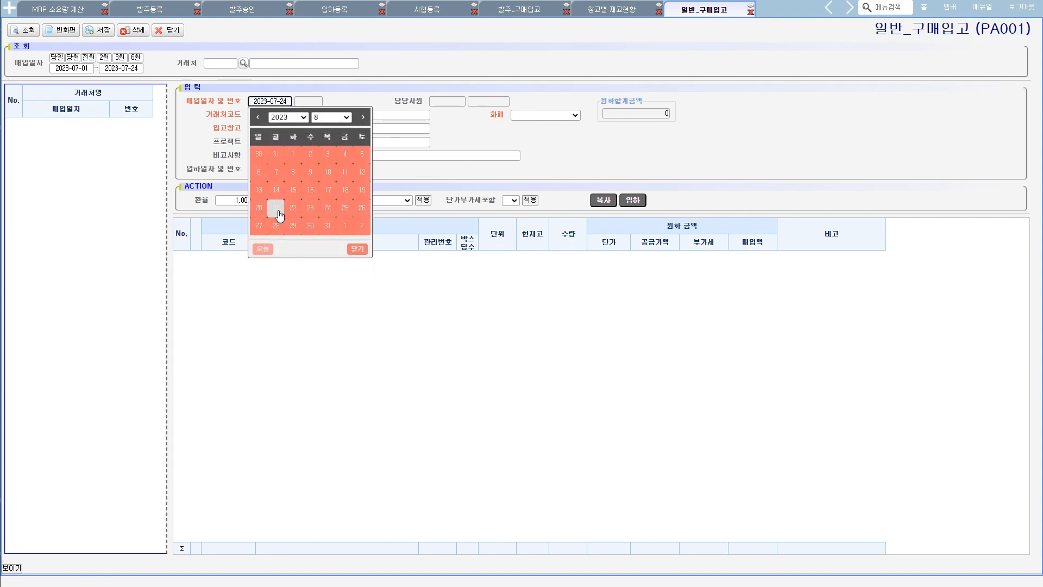
left_click(292, 191)
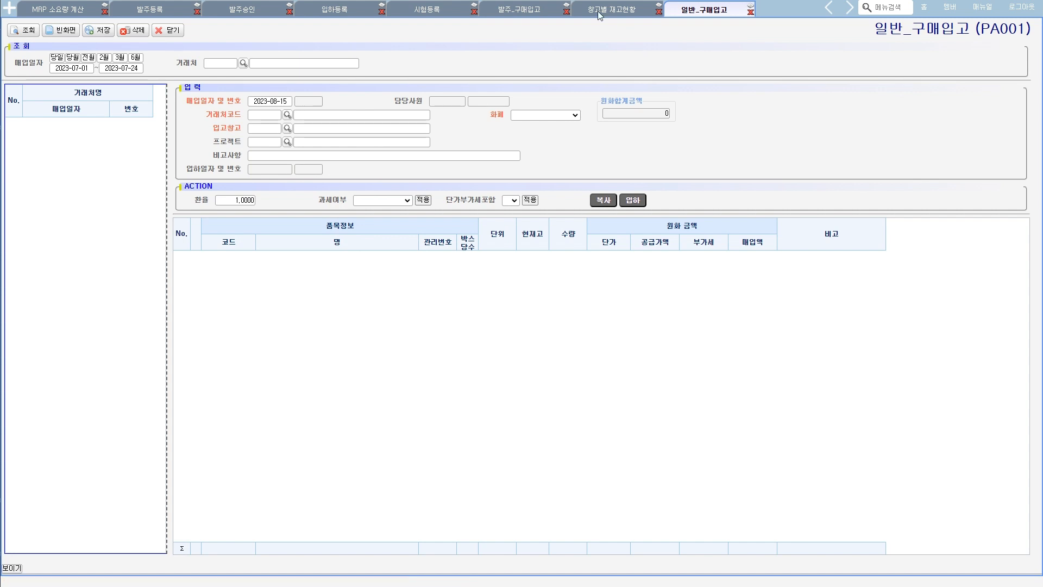
- Fill in 런던바게트 as the 거래처 of the 일반_구매입고 entry, using the code copied from the 발주_구매입고 entry
left_click(529, 11)
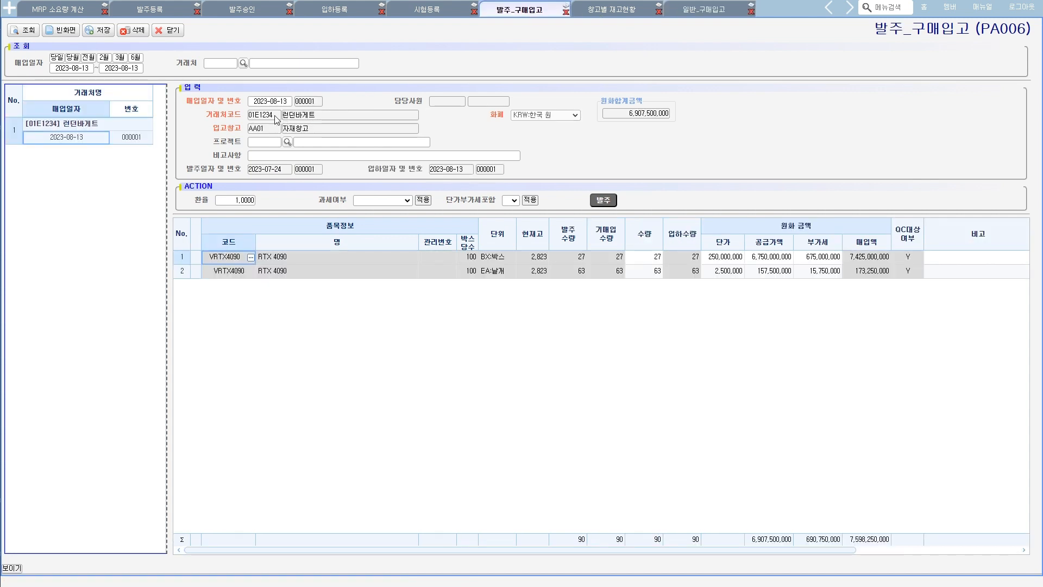
left_click_drag(277, 118, 244, 118)
key("ctrl+c")
left_click(678, 10)
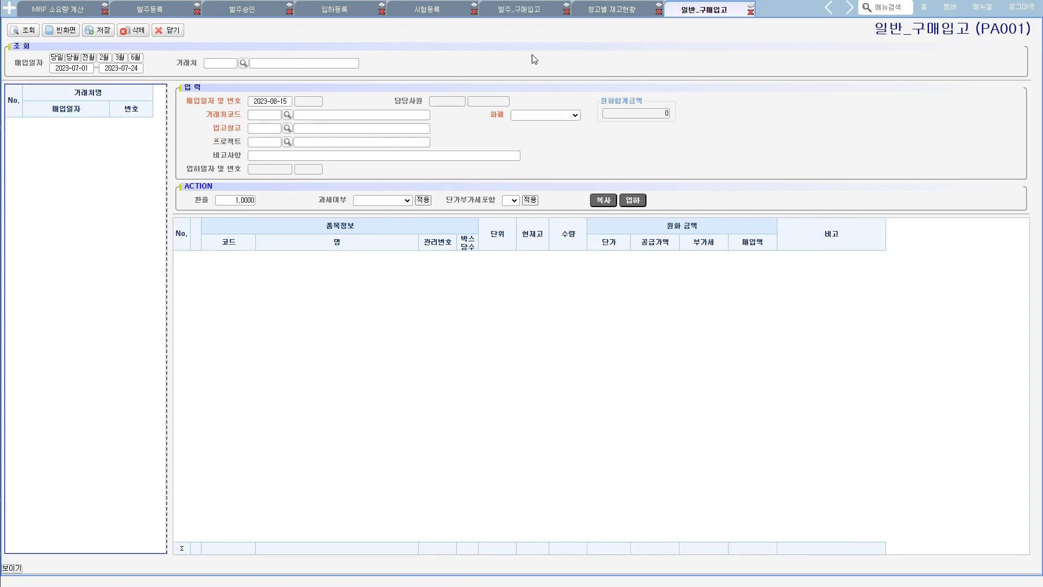
left_click(262, 115)
key("ctrl+v")
key("Return")
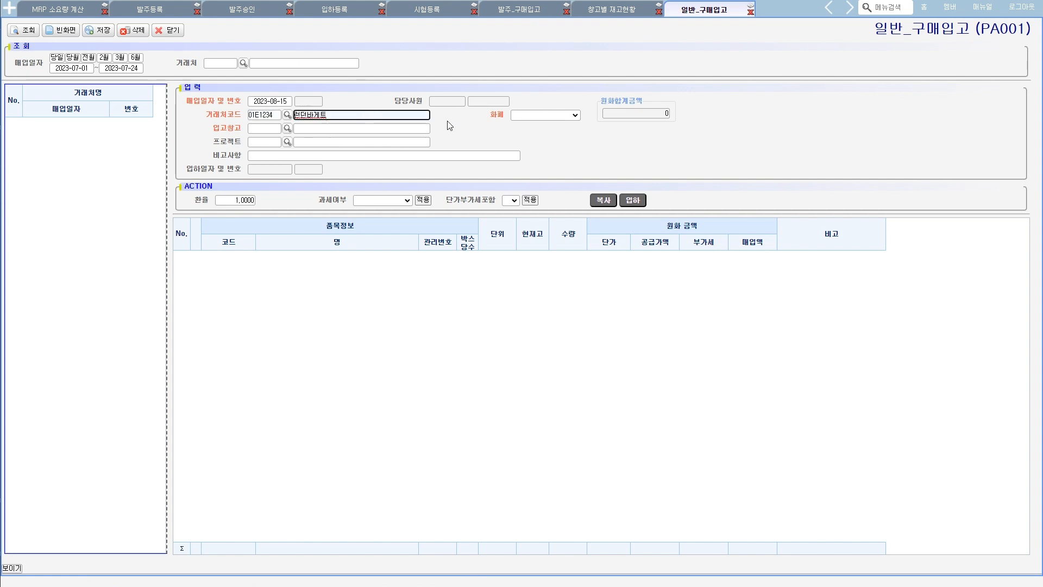
- Set the 입고창고 of the 일반_구매입고 entry to AA01 자재창고, using the code from the 발주_구매입고 entry
left_click(513, 12)
left_click(259, 131)
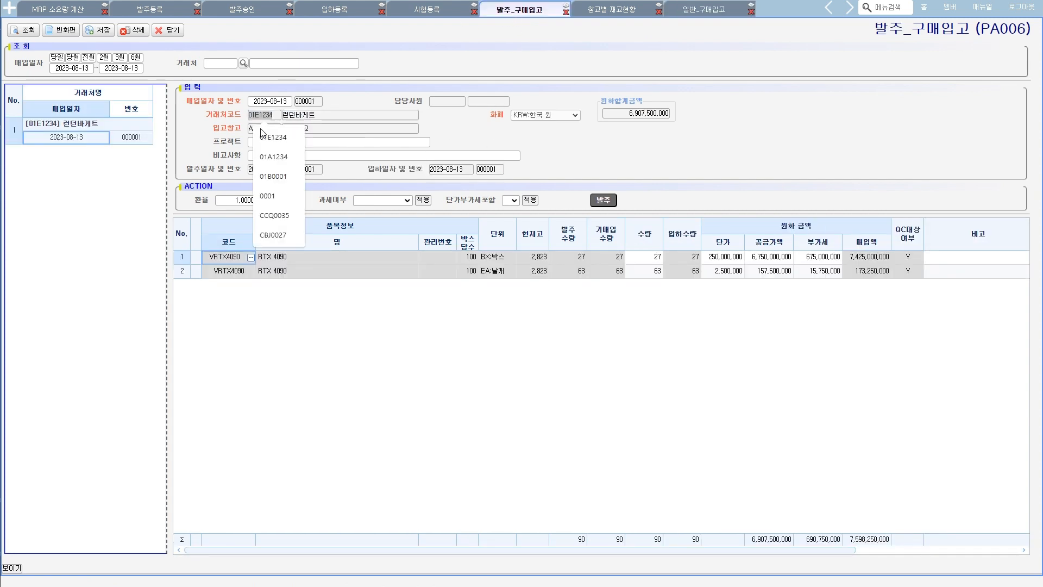
left_click(243, 124)
double_click(261, 130)
key("ctrl+c")
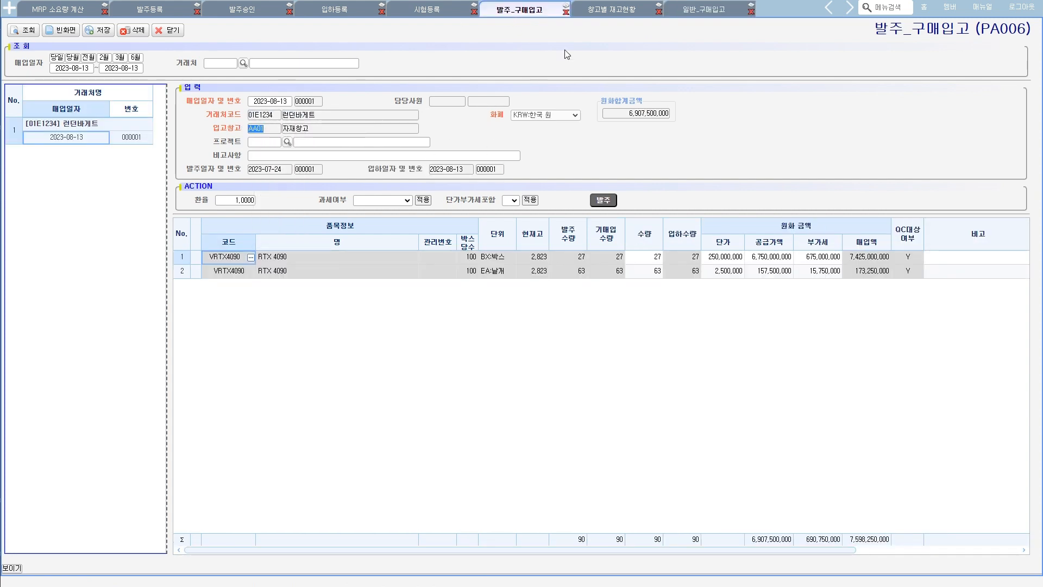
left_click(687, 11)
left_click(266, 129)
key("ctrl+v")
left_click(319, 127)
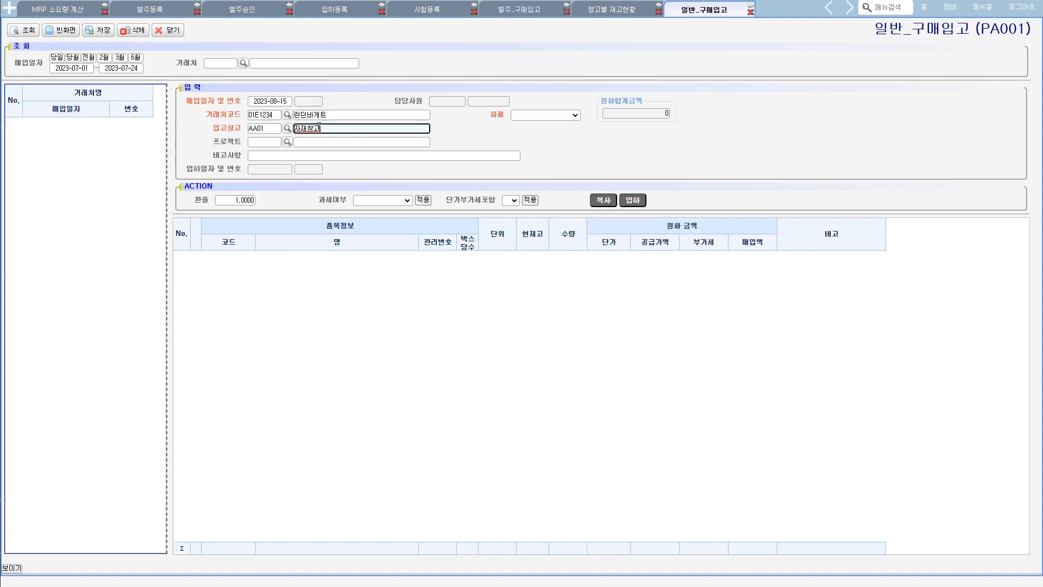
- Add an item line to the 일반_구매입고 entry for code VRTX4090
left_click(504, 12)
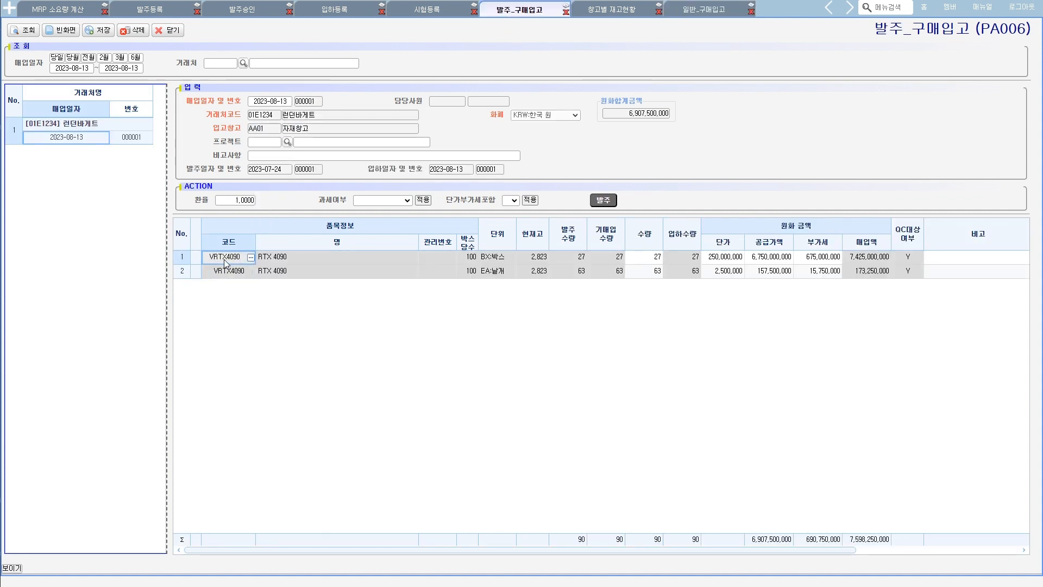
right_click(449, 283)
left_click(537, 288)
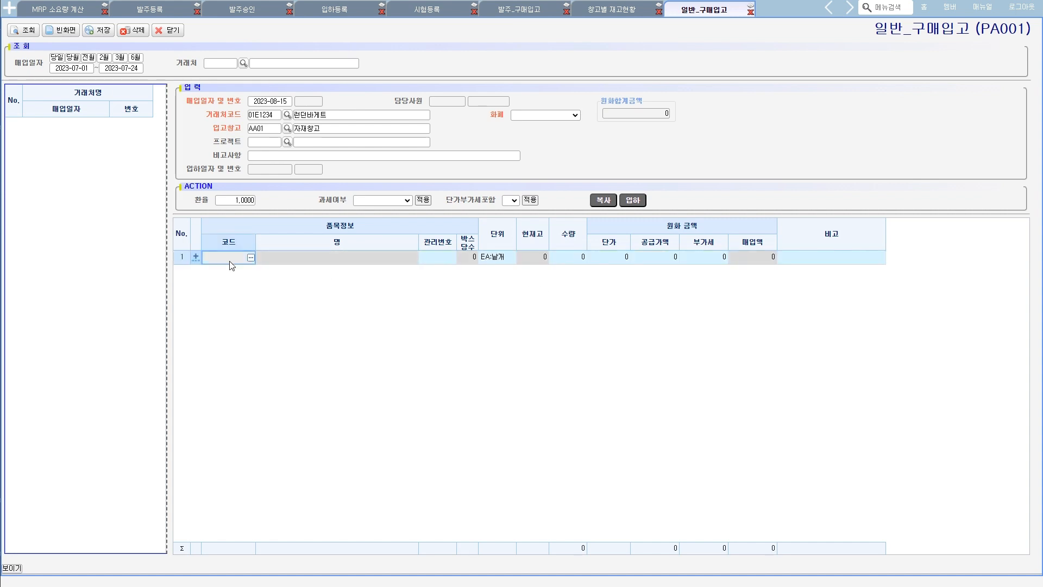
type("VRTX4090")
key("Return")
key("Return")
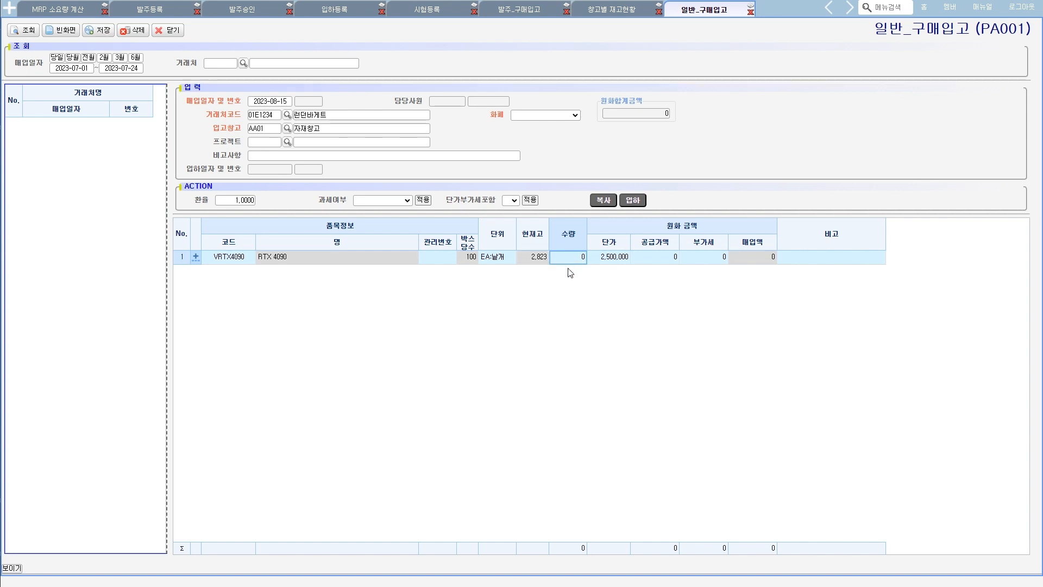
- Set the VRTX4090 line's 수량 to -823 and save the 일반_구매입고 entry
type("823")
key("BackSpace")
key("BackSpace")
key("BackSpace")
type("-823")
key("Return")
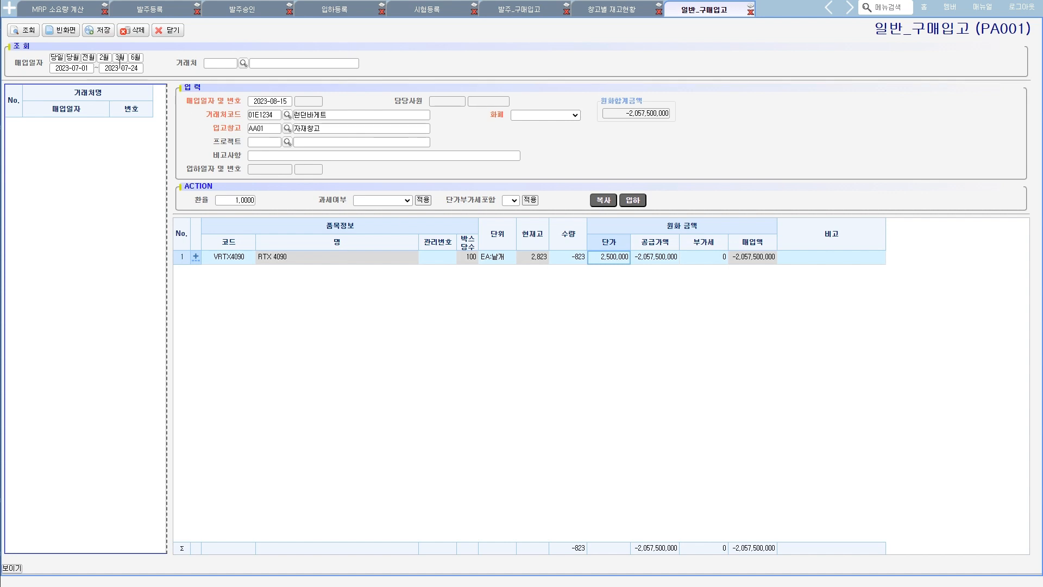
left_click(103, 34)
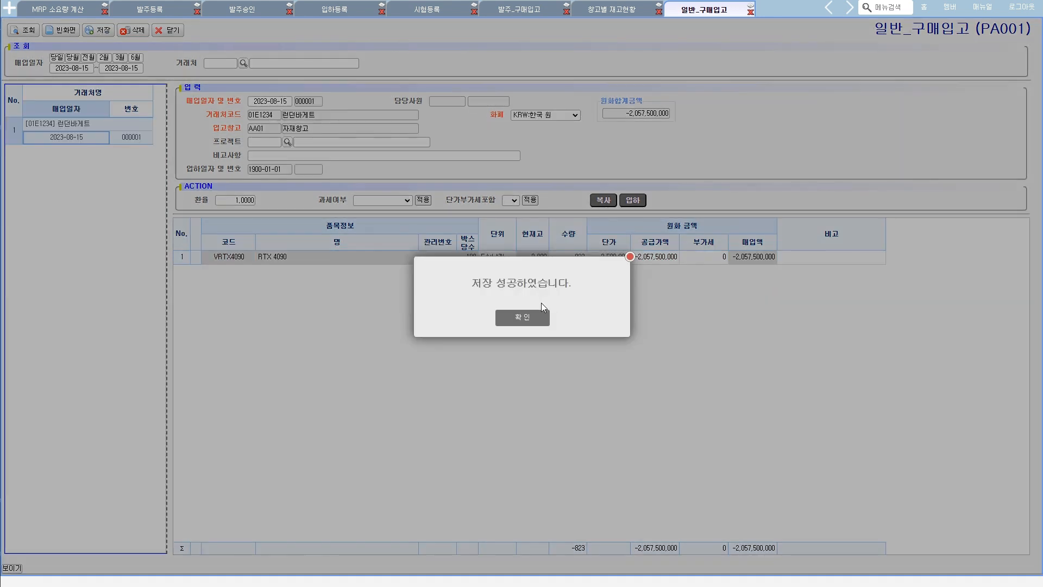
left_click(527, 317)
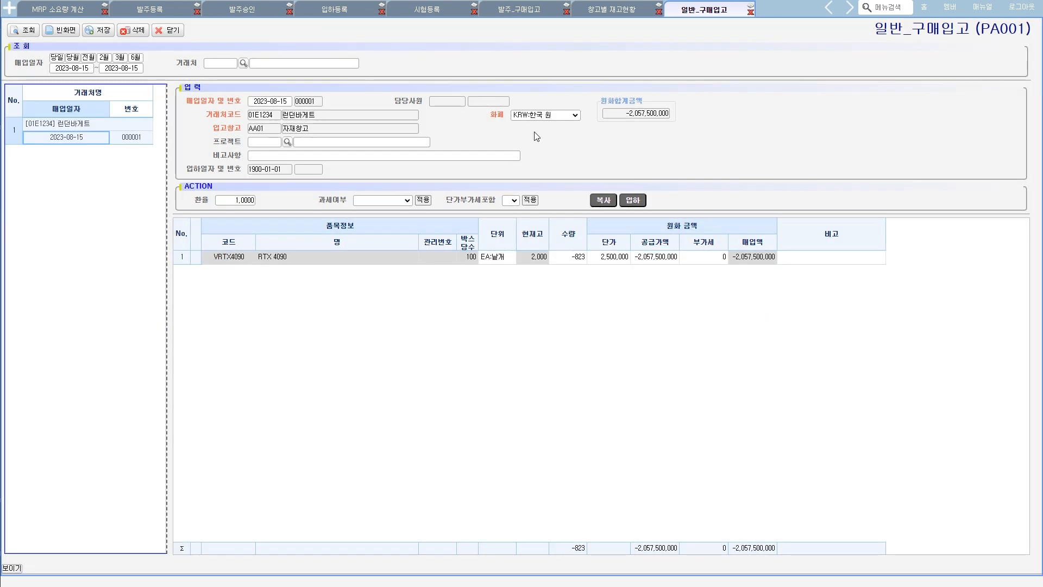
- Query the RTX 4090 stock again in 창고별 재고현황 and examine its 입고 and 재고 quantities
left_click(597, 8)
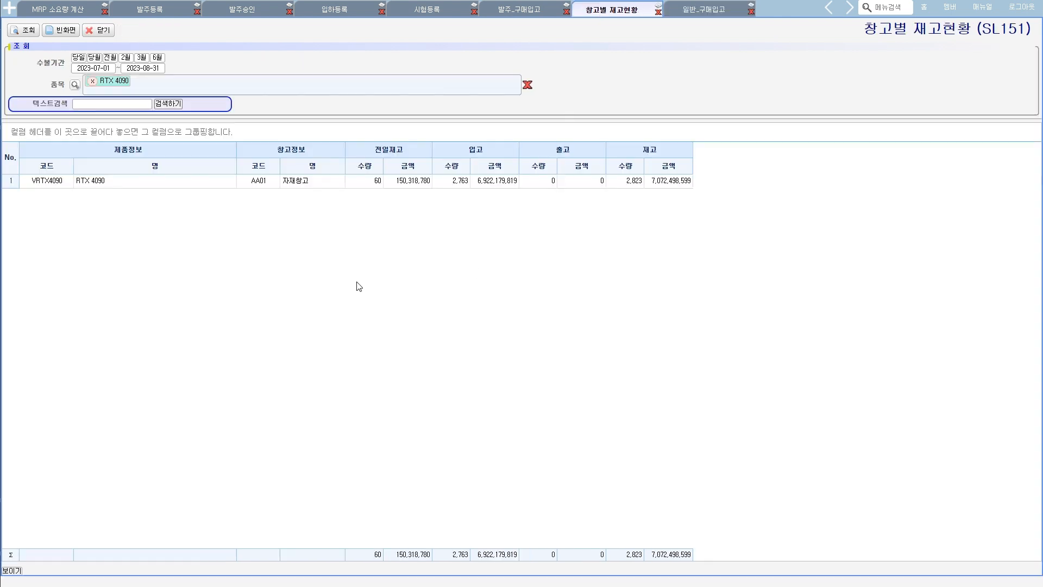
left_click(29, 32)
mouse_move(461, 168)
left_mouse_down()
mouse_move(447, 171)
mouse_move(471, 173)
left_mouse_up()
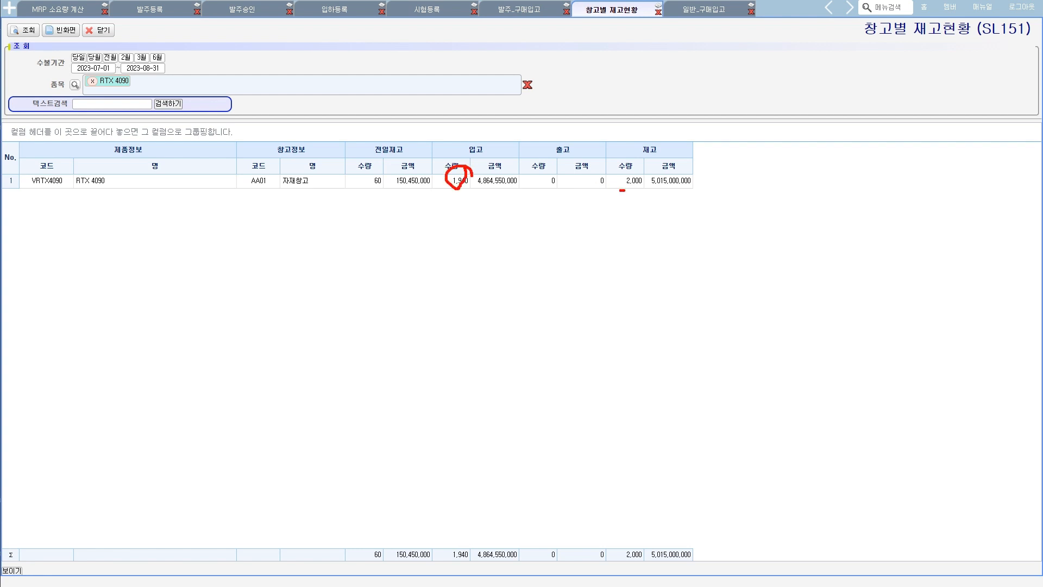
left_click_drag(622, 190, 632, 196)
key("Escape")
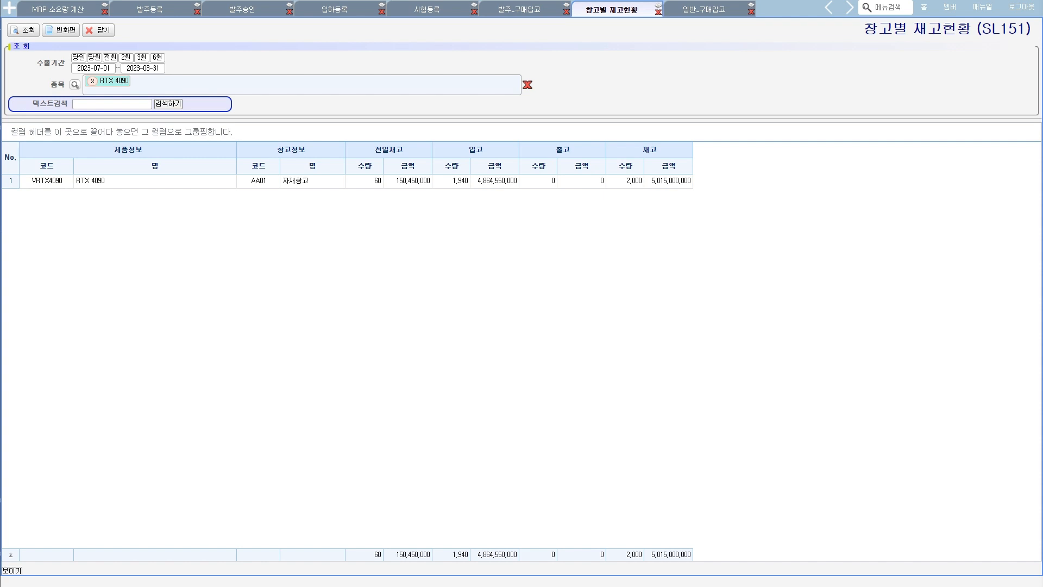
- Switch to Notepad and review the process flow from 구매요청 through 입하등록 and QC처리 to 구매입고
key("alt+Tab")
left_click_drag(532, 255, 778, 278)
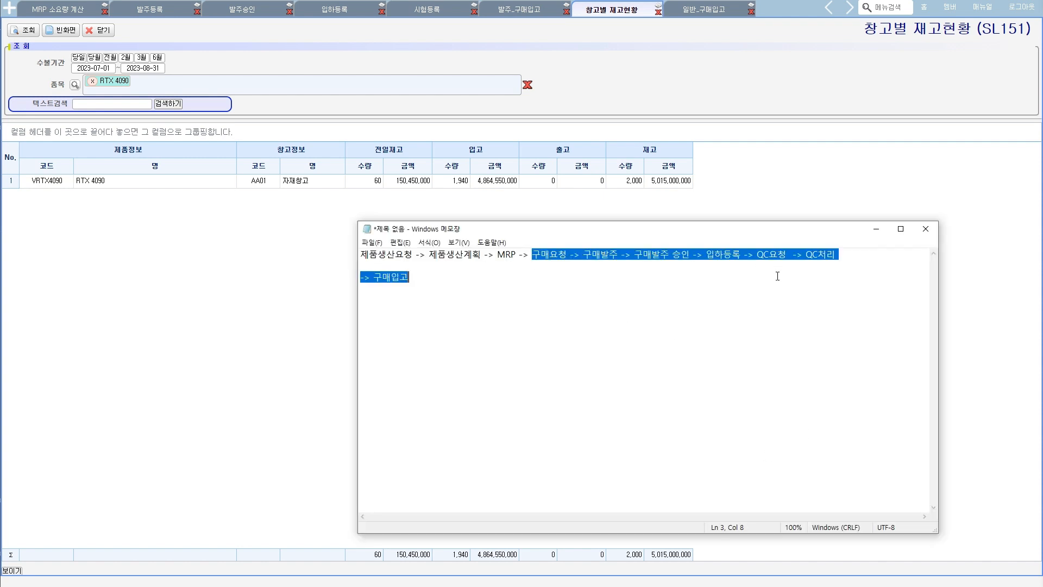
left_click_drag(713, 256, 764, 298)
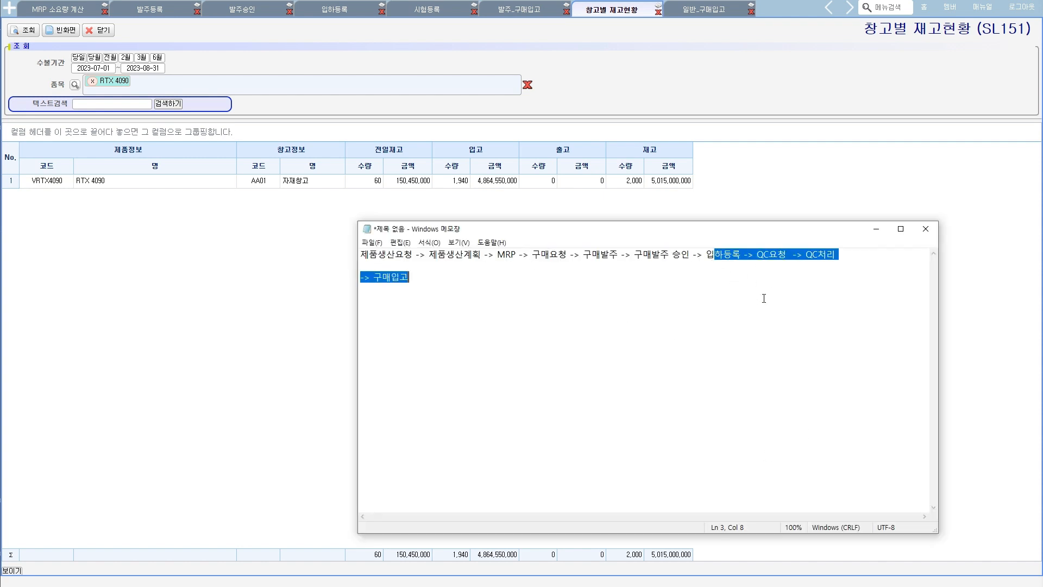